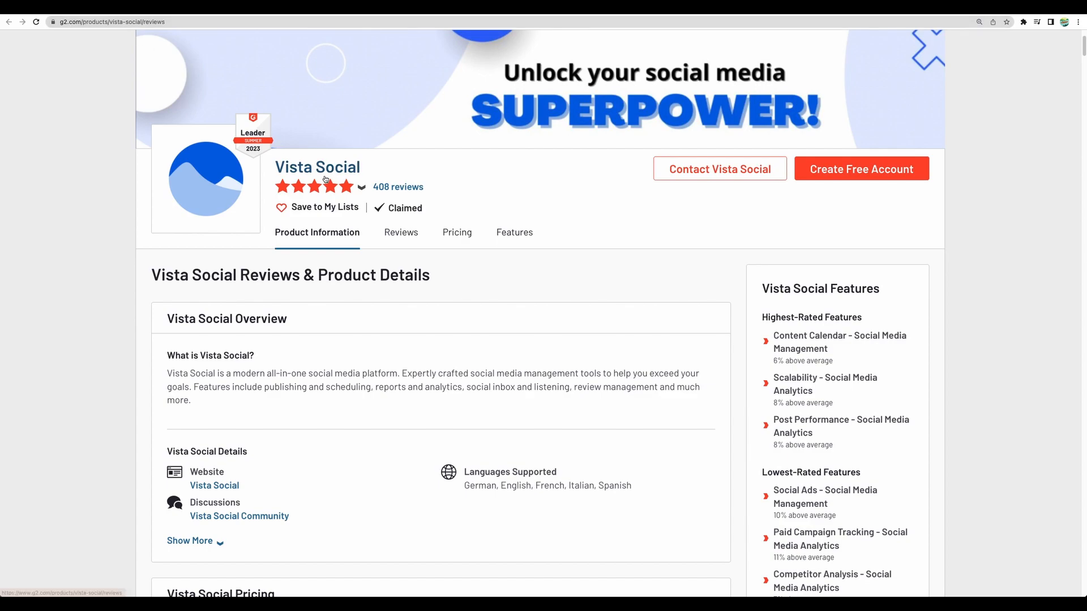
Step: Review the Vista Social features included in all plans on the AppSumo deal page
mouse_move(362, 190)
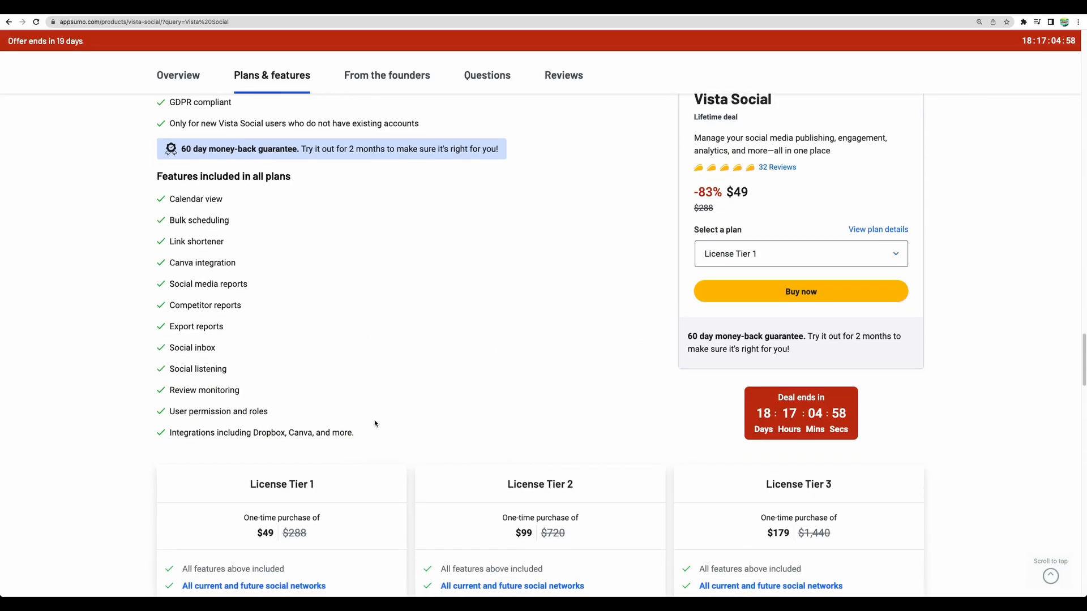
scroll(374, 423, "down", 1)
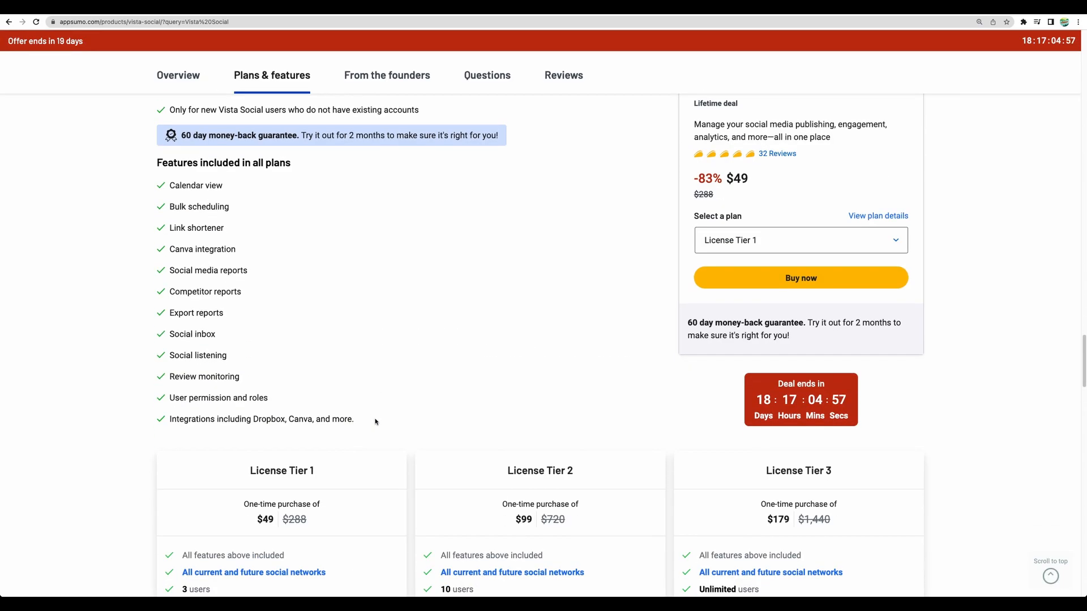
scroll(398, 354, "down", 1)
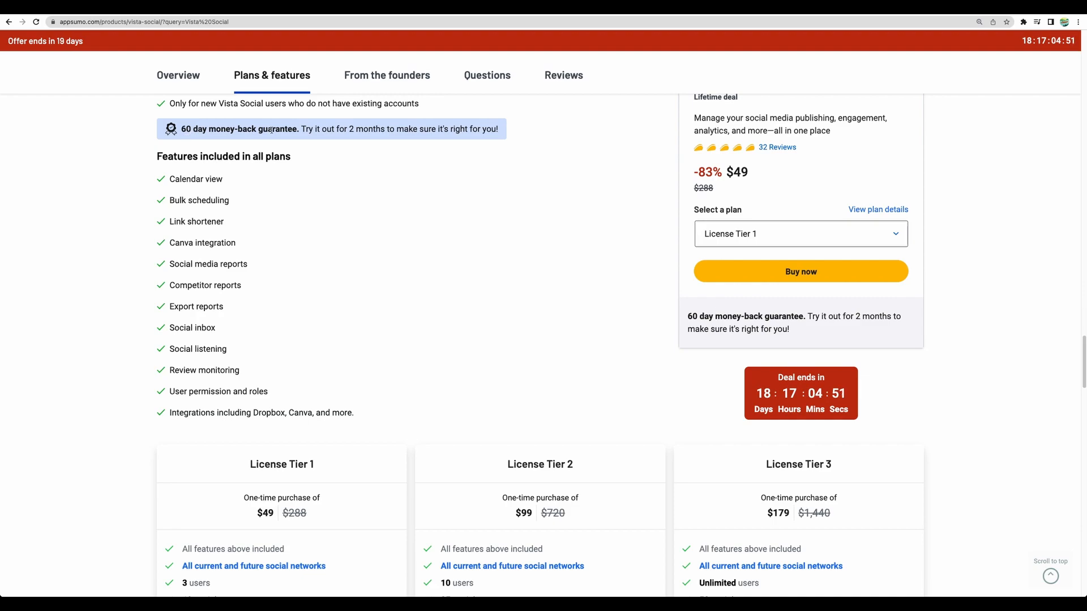
scroll(175, 207, "down", 1)
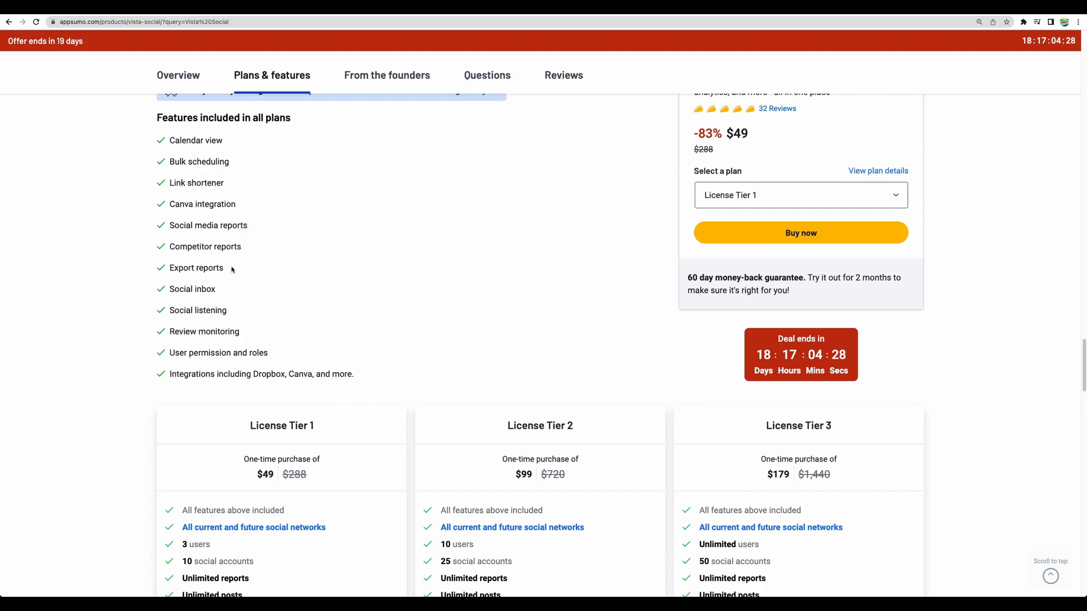
scroll(236, 264, "down", 1)
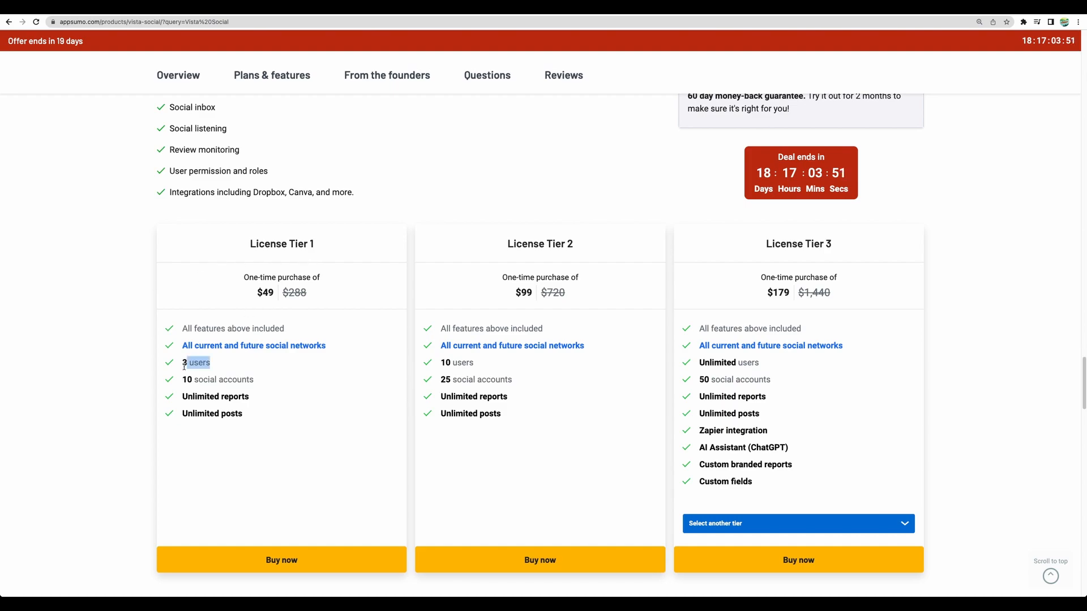
Step: Compare the license tiers, highlighting the user allowance of License Tier 1 and opening the choice of other tiers beside License Tier 3
left_click(181, 364)
left_click_drag(182, 364, 210, 364)
left_click(216, 366)
left_click(753, 523)
left_click(749, 561)
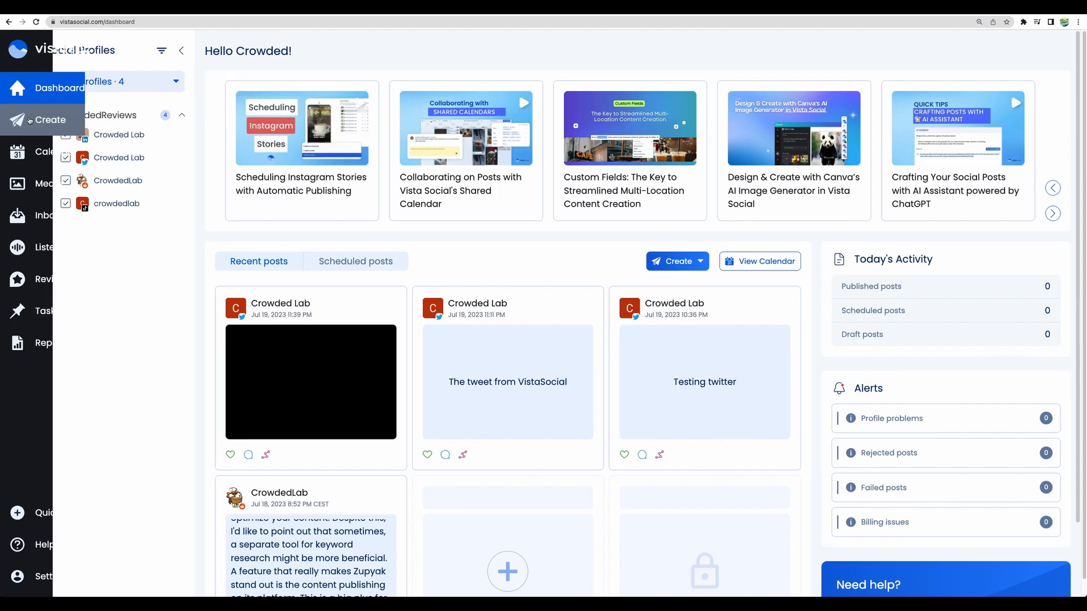
Step: Look over the Vista Social dashboard, including its create options, quick-add actions, recent posts and tutorial carousel
mouse_move(43, 124)
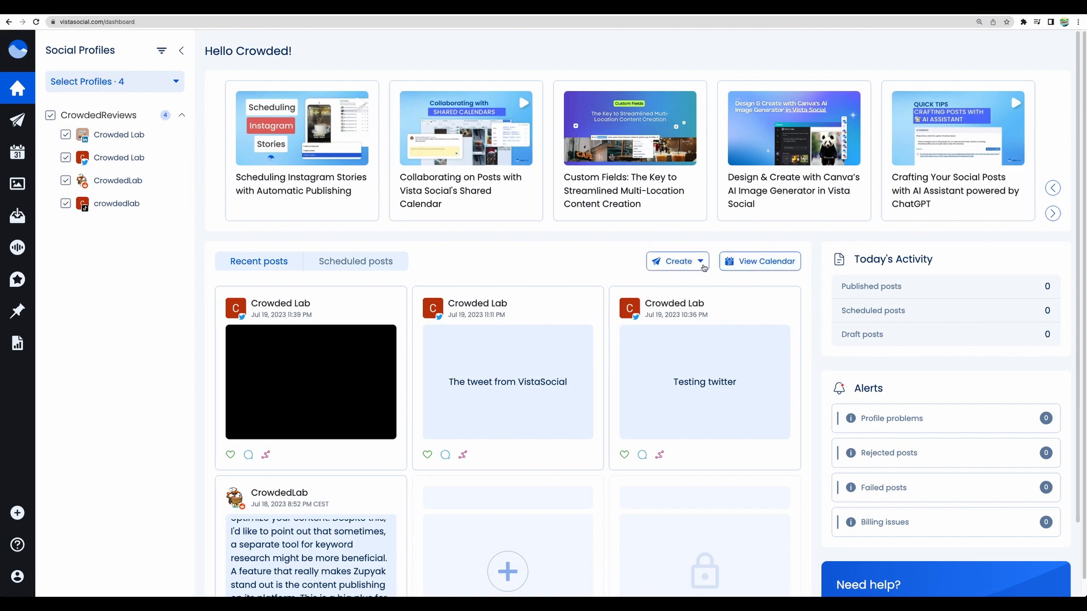
left_click(679, 261)
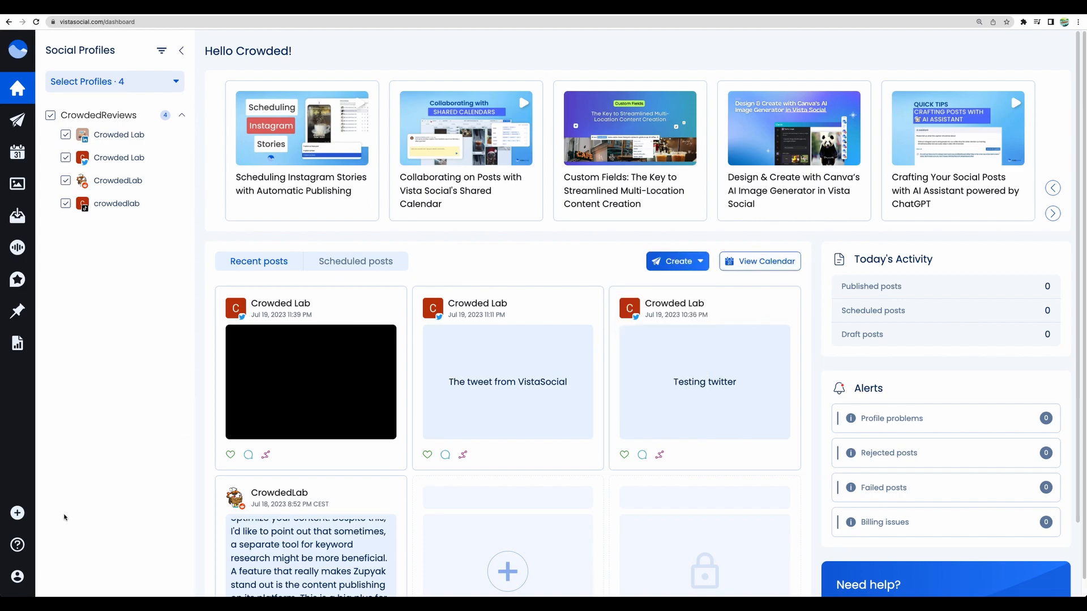
mouse_move(53, 517)
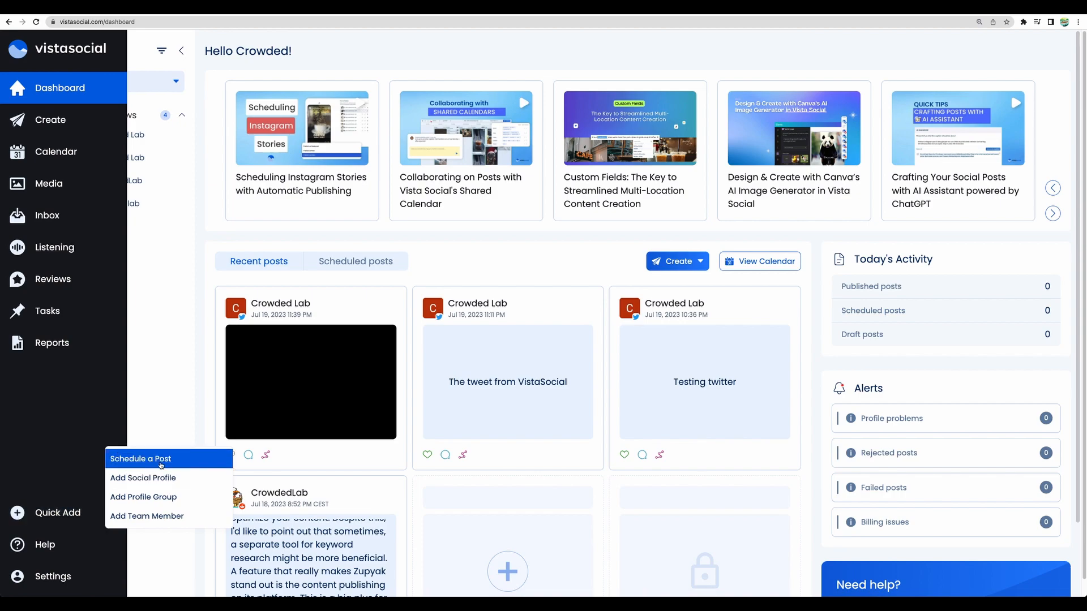
key("Escape")
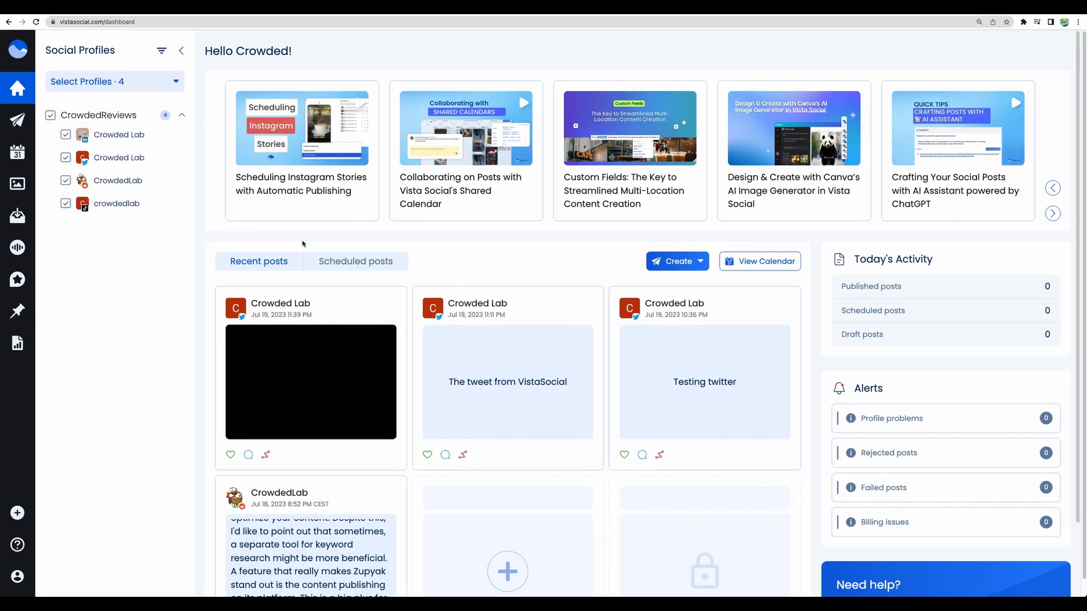
scroll(482, 289, "down", 2)
scroll(483, 289, "up", 2)
left_click(1053, 212)
left_click(1053, 213)
Step: Open the Vista Social help center and browse its support topics
mouse_move(26, 578)
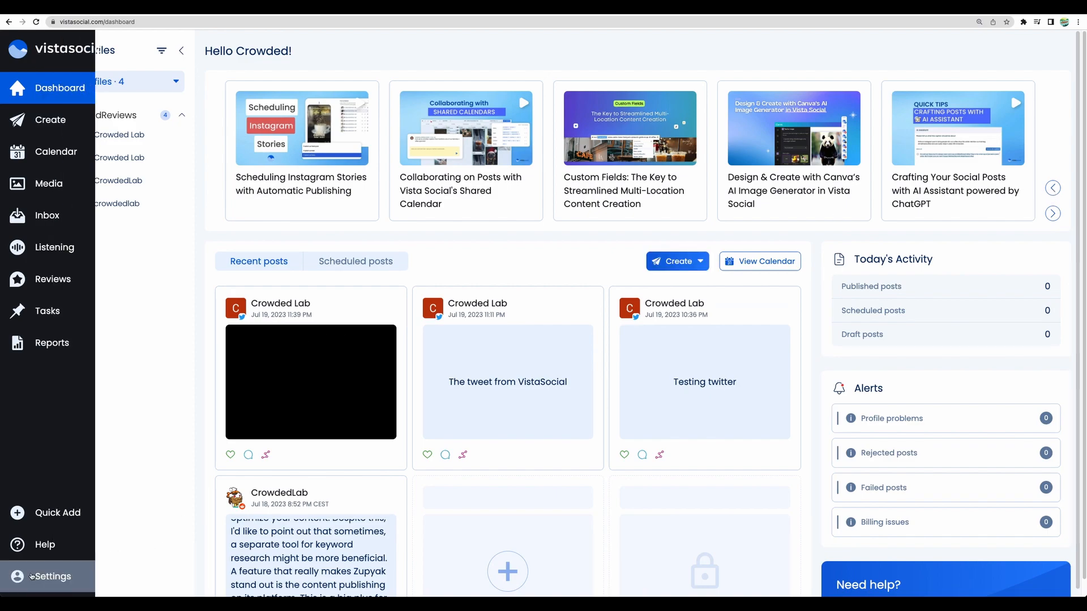
mouse_move(41, 550)
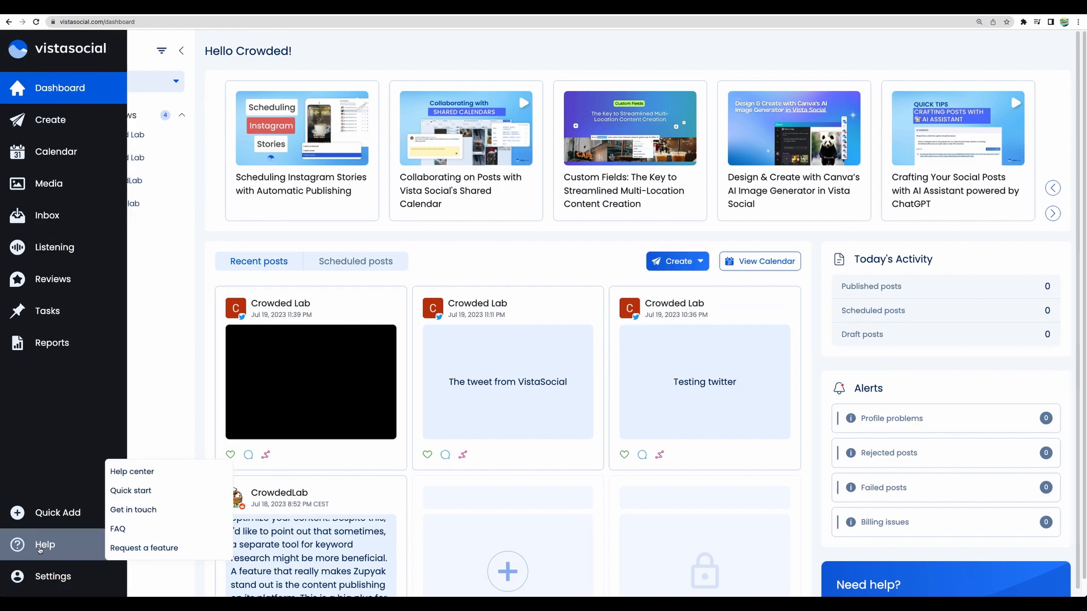
left_click(148, 471)
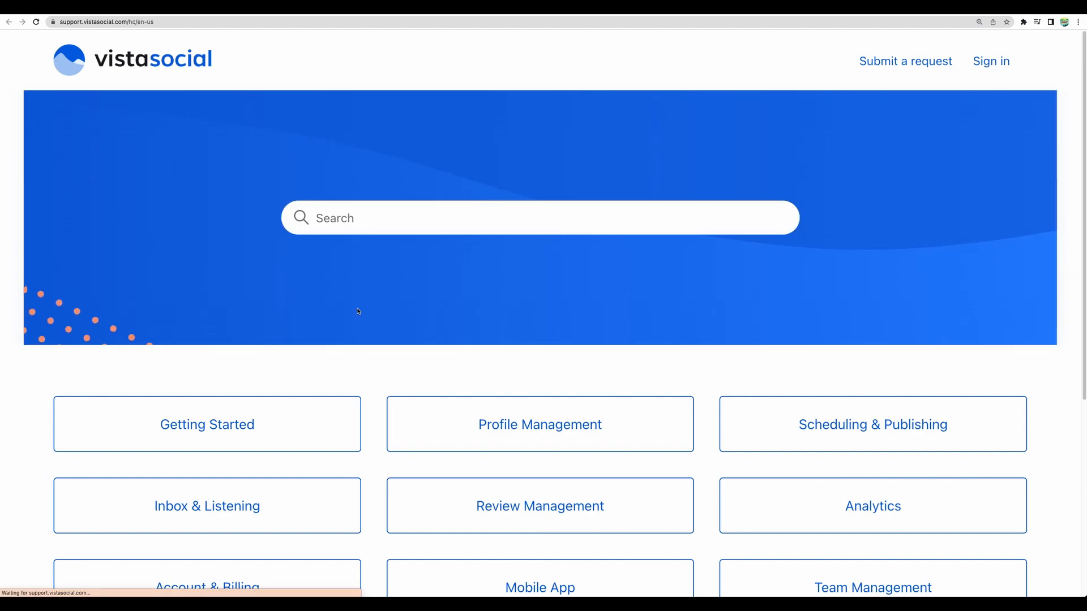
scroll(357, 311, "down", 3)
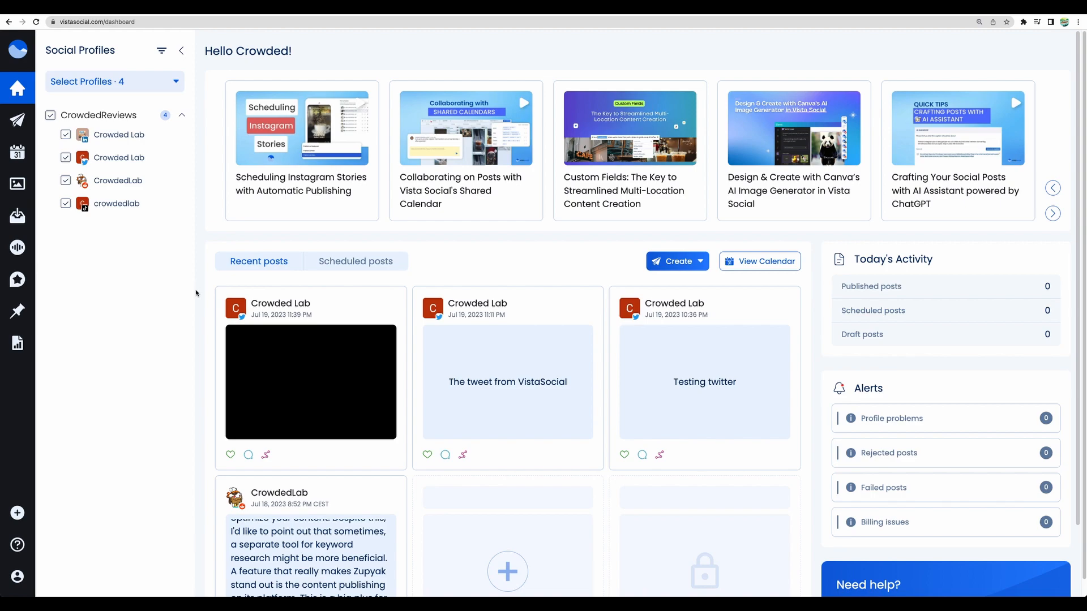
Step: Open the list of connected profiles and explore the options for adding a social profile
left_click(29, 577)
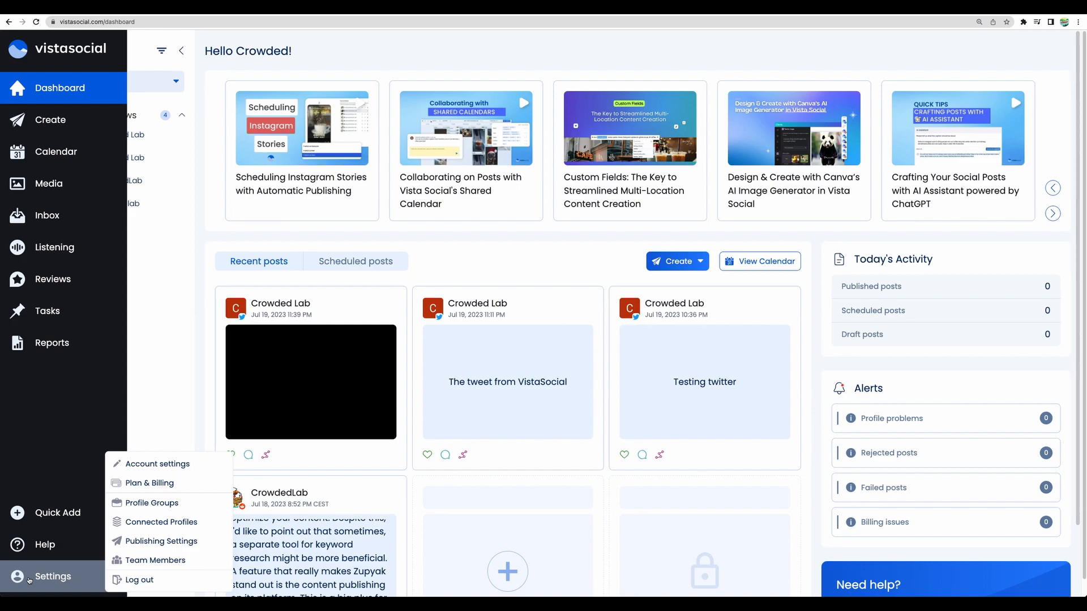
left_click(160, 524)
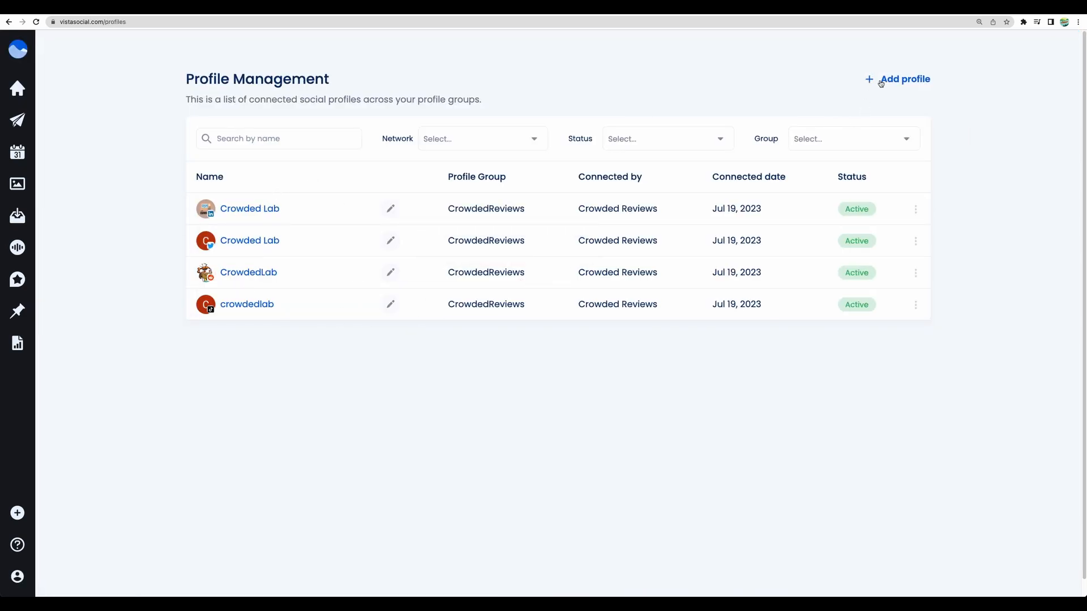
left_click(871, 80)
left_click(599, 189)
left_click(561, 227)
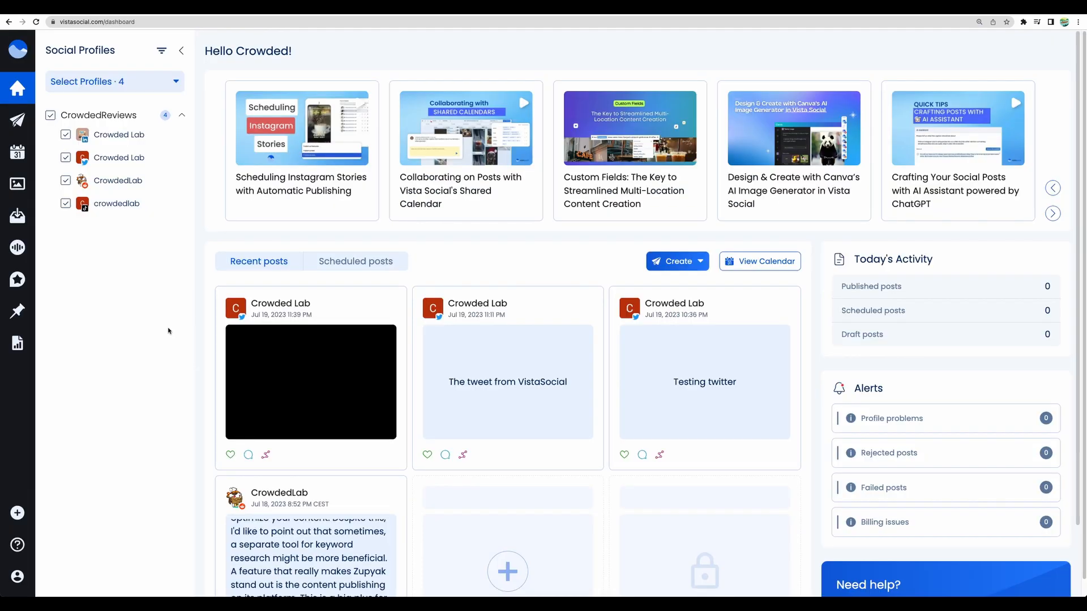
Step: Start a new post and fill it with the Foxly, SwitchyIO and Linke promo text copied from the Katteb document
mouse_move(54, 119)
left_click(122, 112)
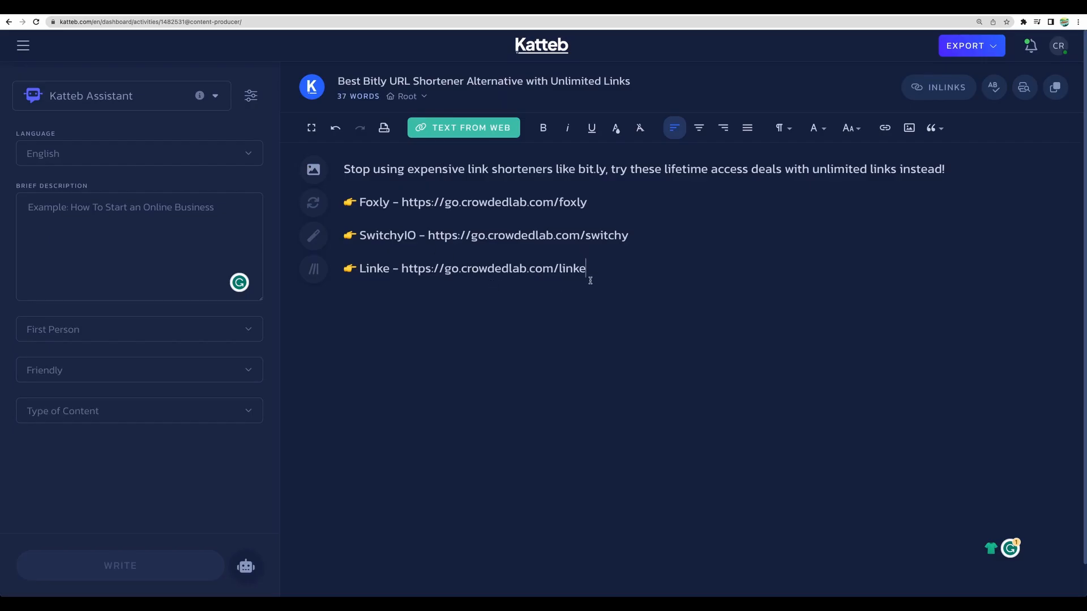
left_click_drag(587, 268, 341, 170)
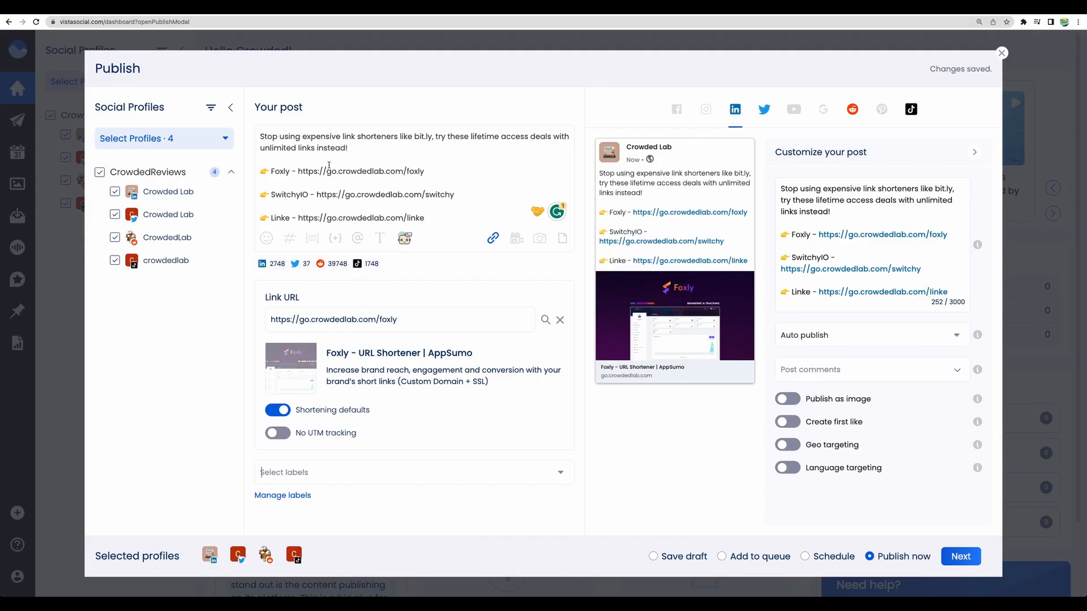
Step: Turn off link shortening for the post's Foxly link
left_click_drag(298, 171, 426, 170)
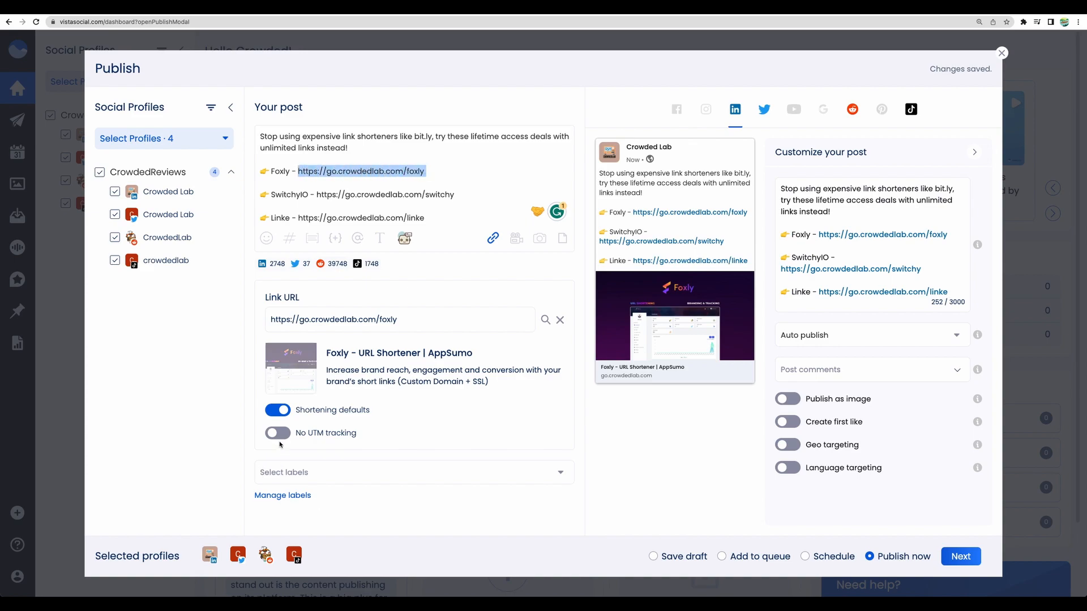
left_click(280, 411)
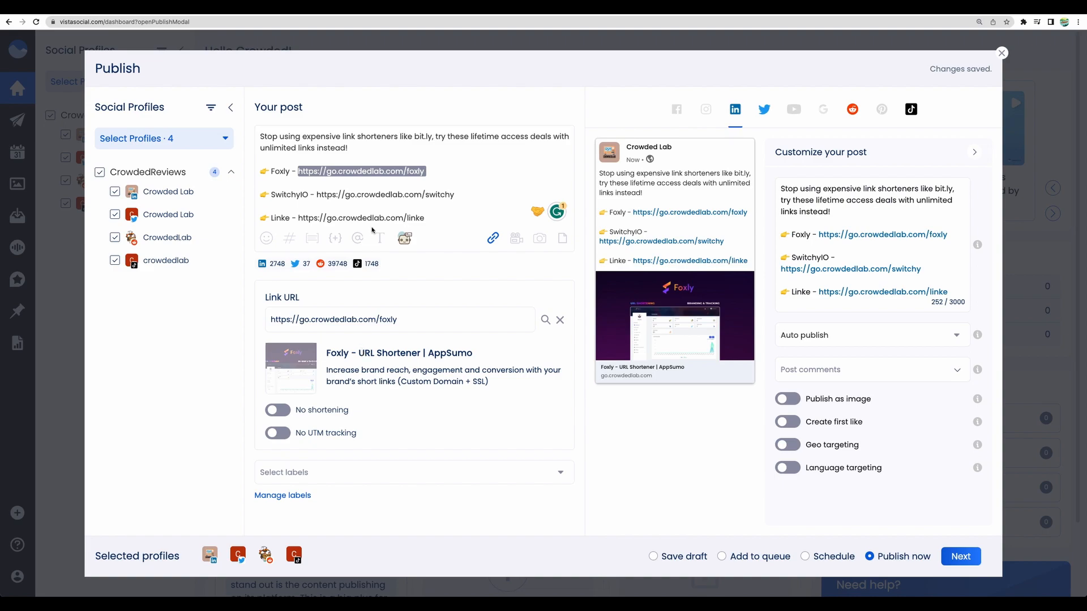
left_click(364, 195)
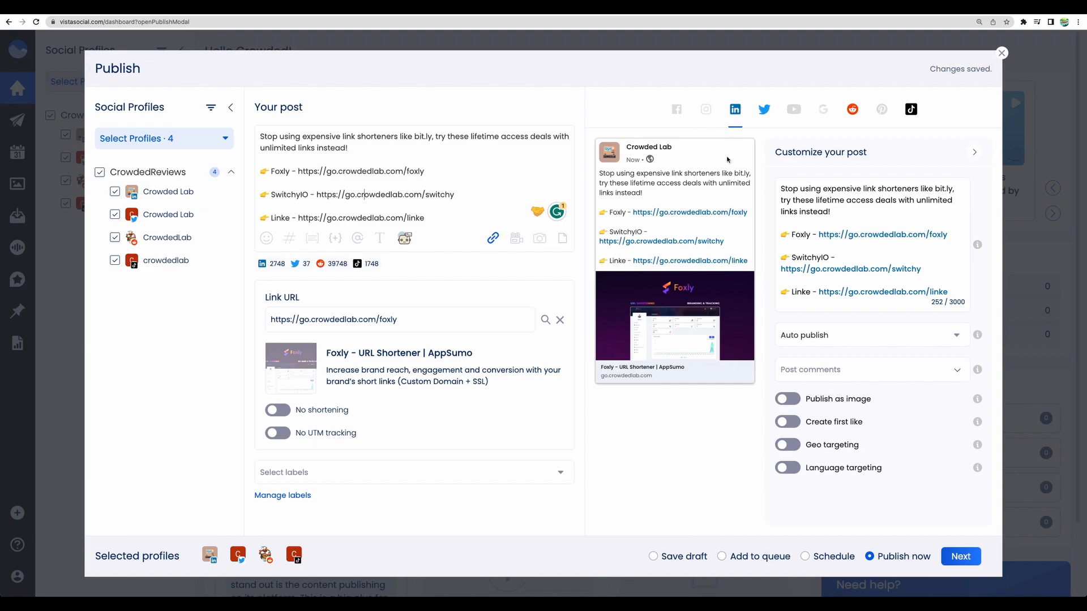
Step: Enable the automatic first like for both the LinkedIn and Twitter versions of the post
left_click(906, 200)
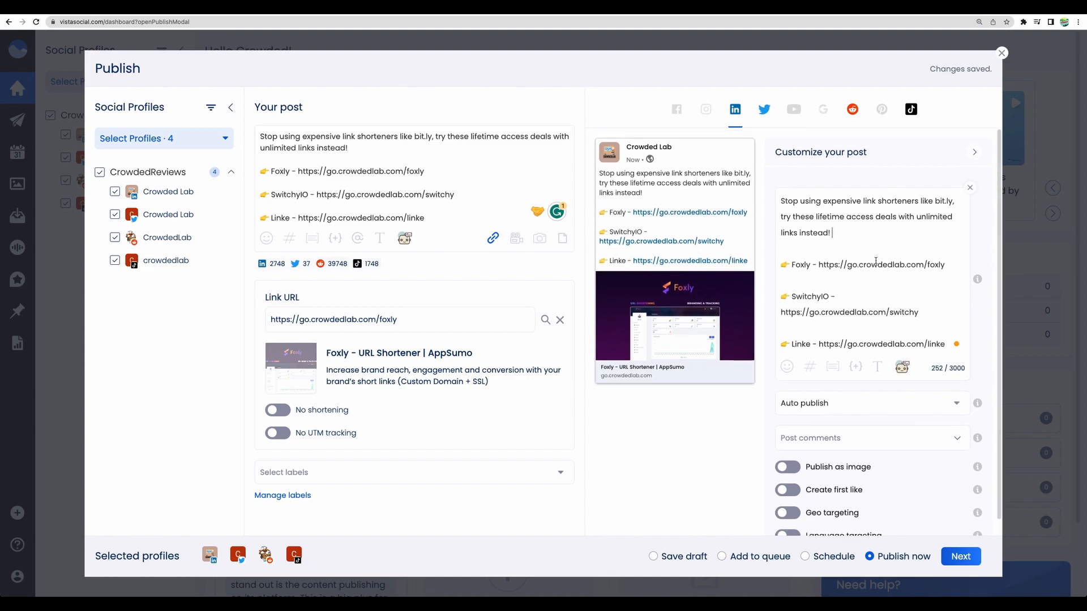
left_click(787, 490)
scroll(739, 481, "down", 1)
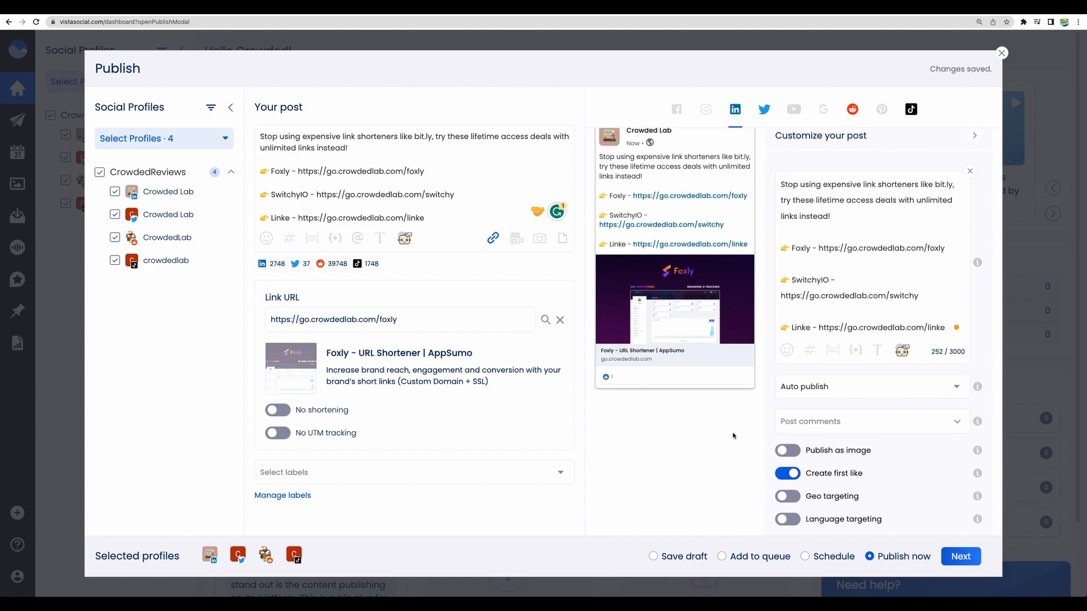
scroll(792, 498, "up", 1)
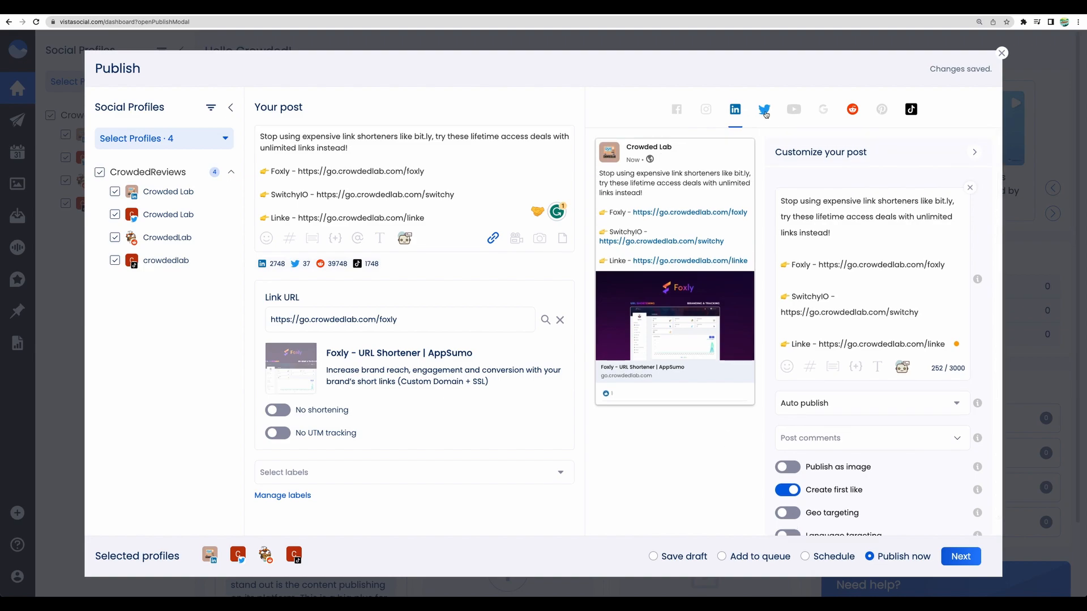
left_click(764, 111)
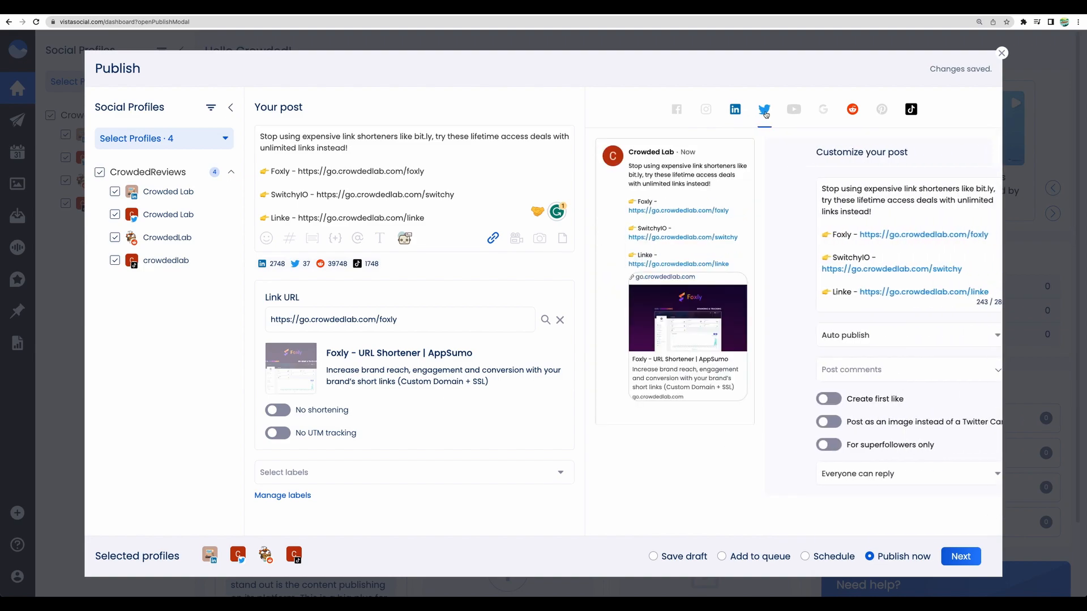
left_click(787, 398)
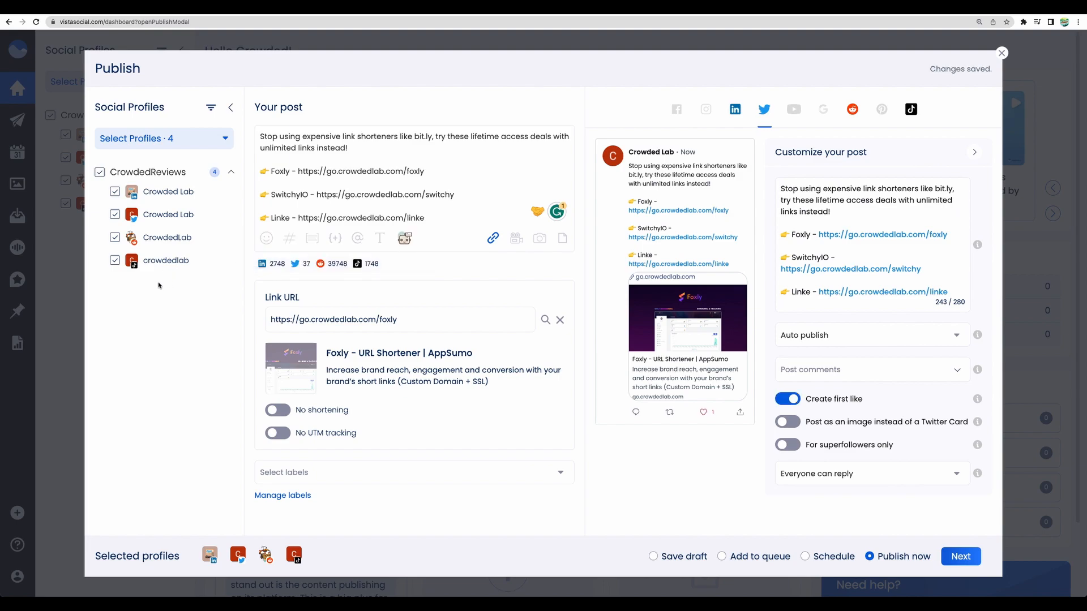
Step: Exclude the Reddit and TikTok profiles from the post and publish it immediately to LinkedIn and Twitter
left_click(115, 238)
left_click(115, 261)
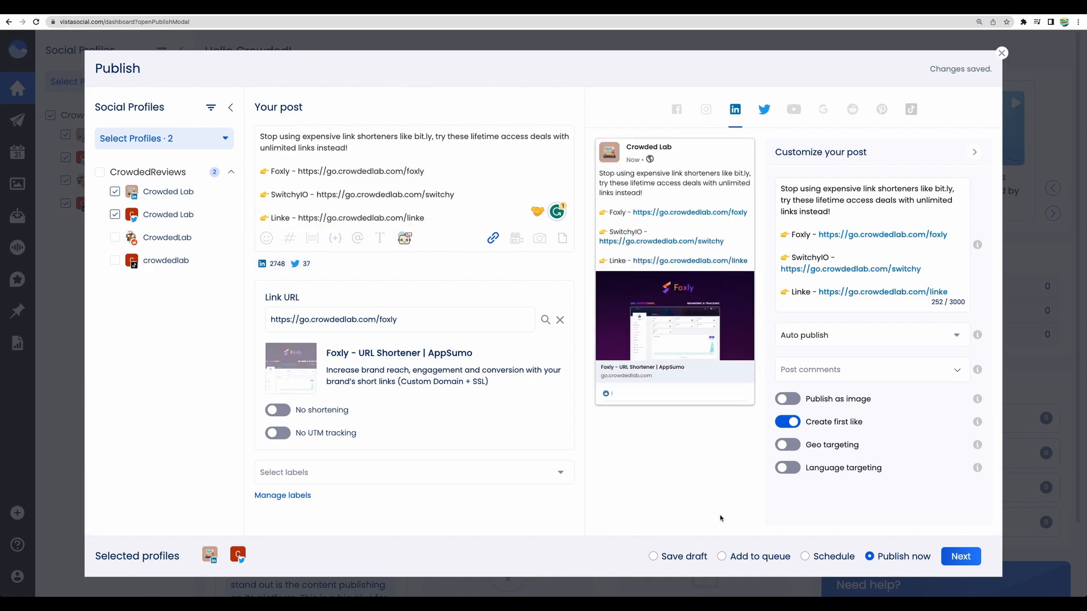
left_click(966, 559)
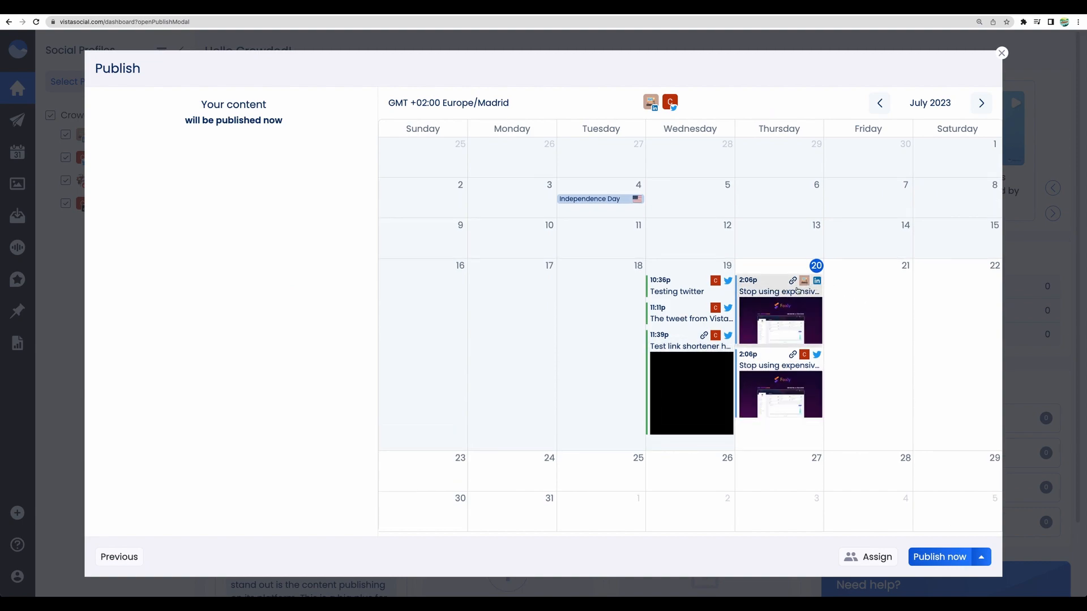
left_click(944, 559)
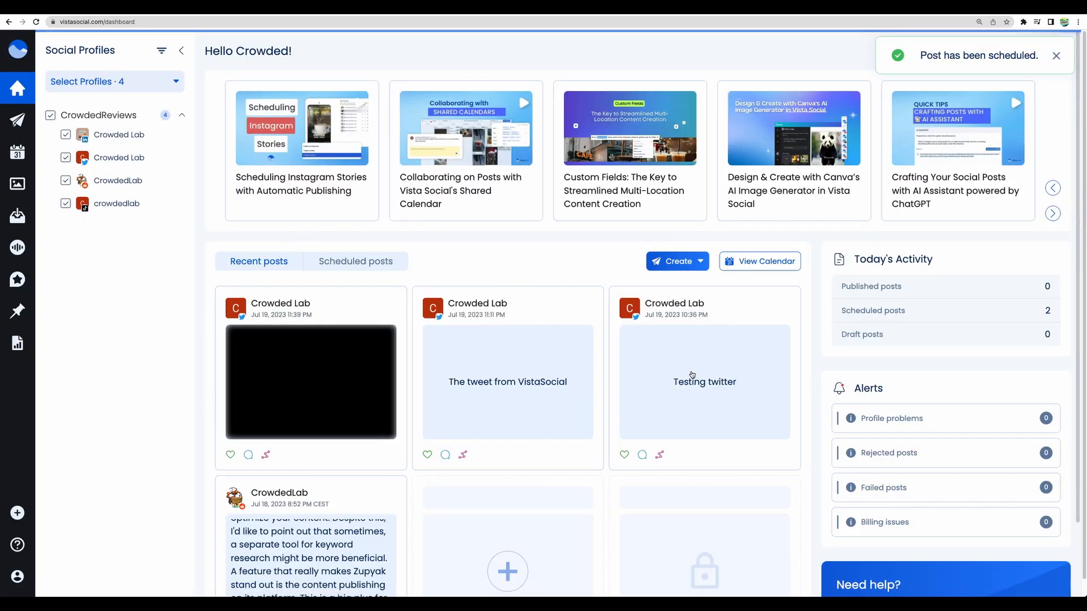
Step: Check the new July 20 posts from the calendar, viewing the first one on LinkedIn and opening the Twitter one's details
left_click(19, 157)
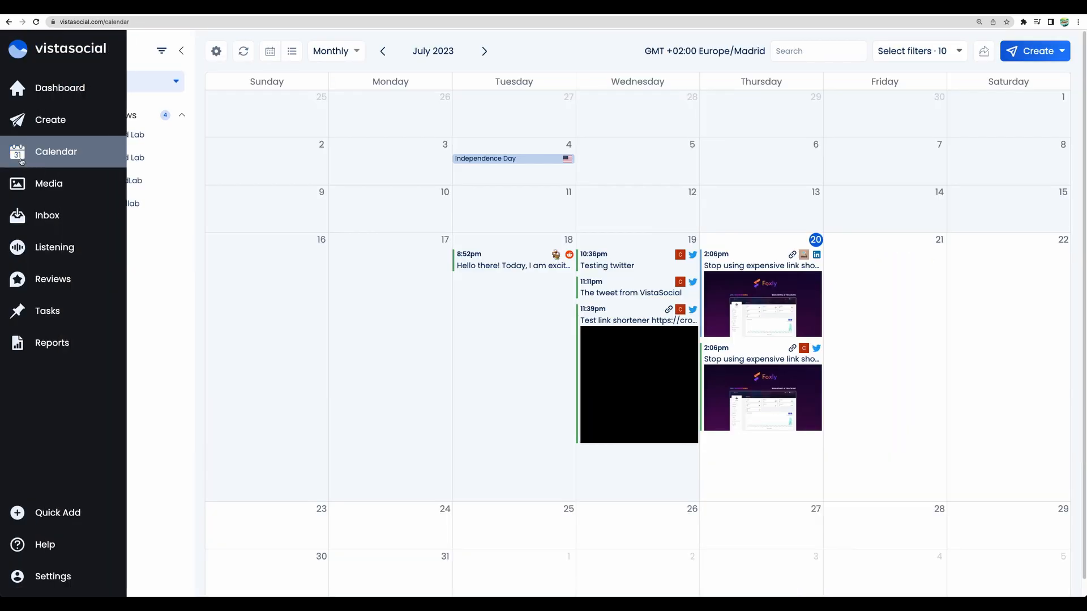
mouse_move(764, 299)
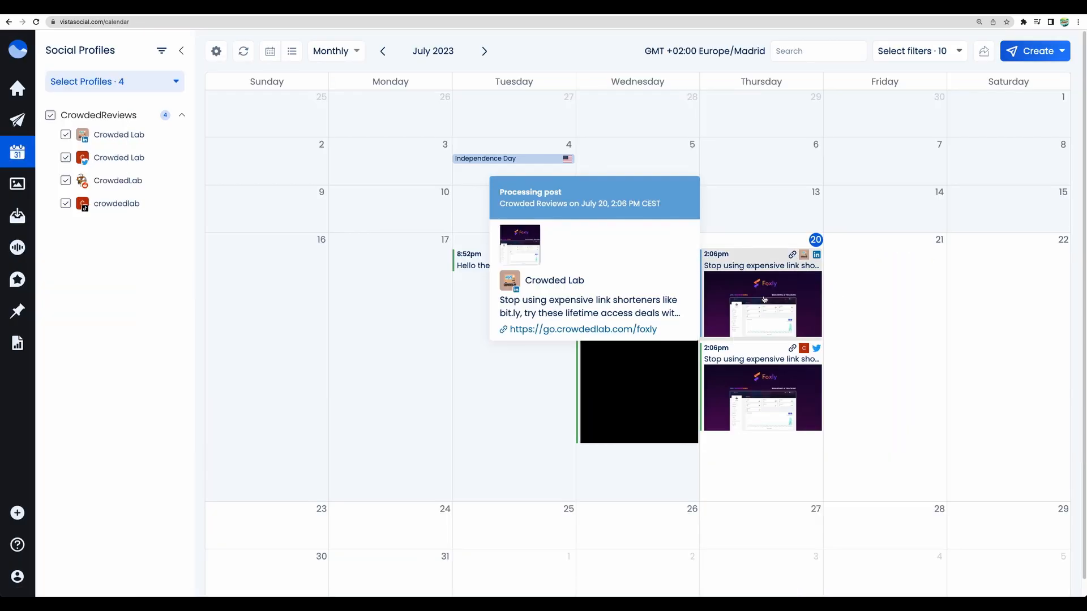
left_click(764, 299)
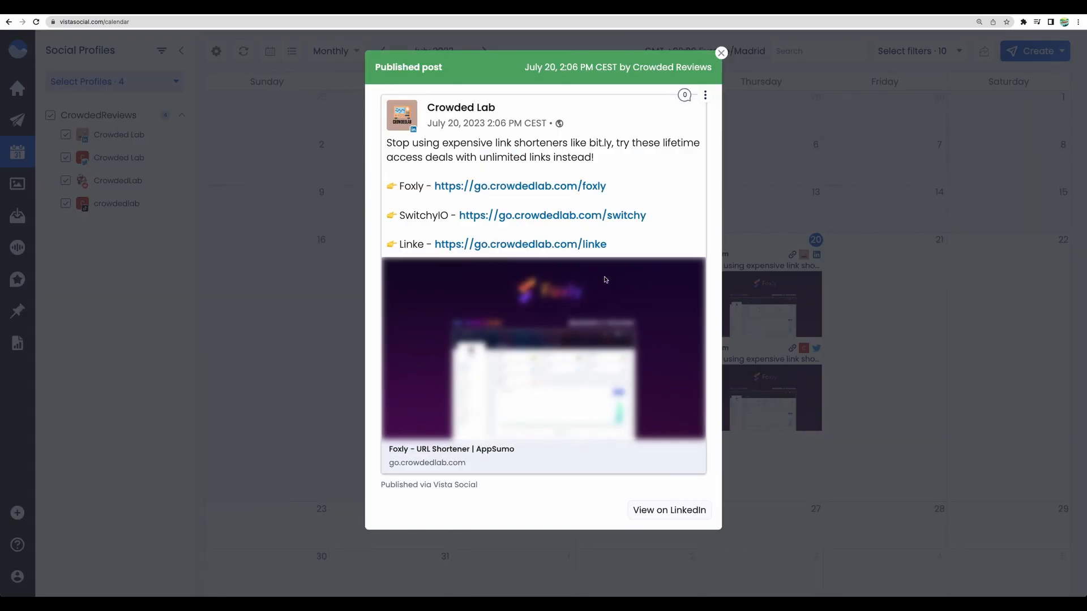
left_click(681, 512)
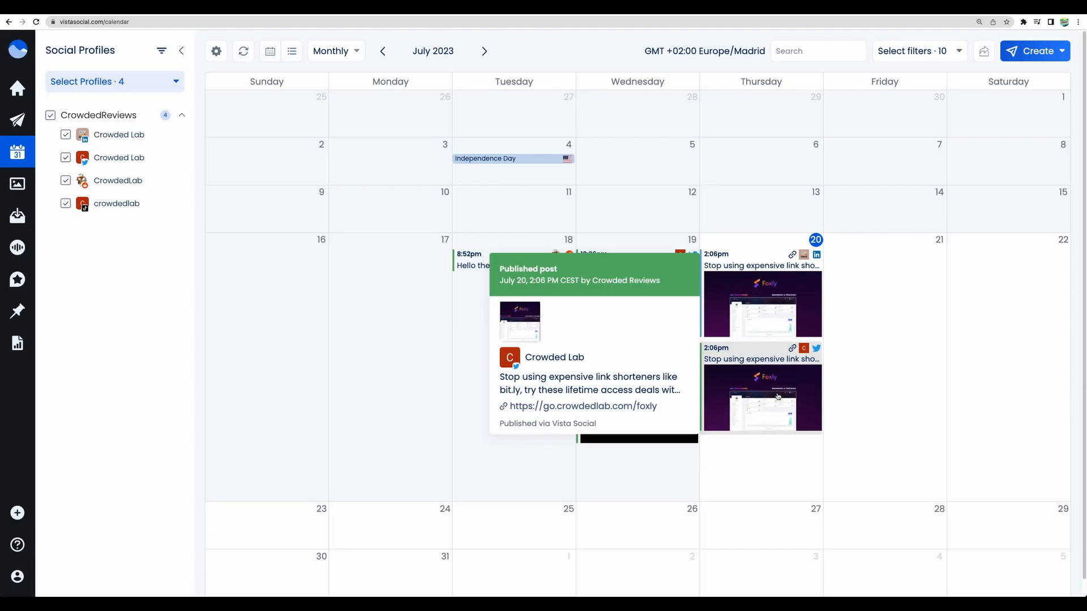
left_click(778, 396)
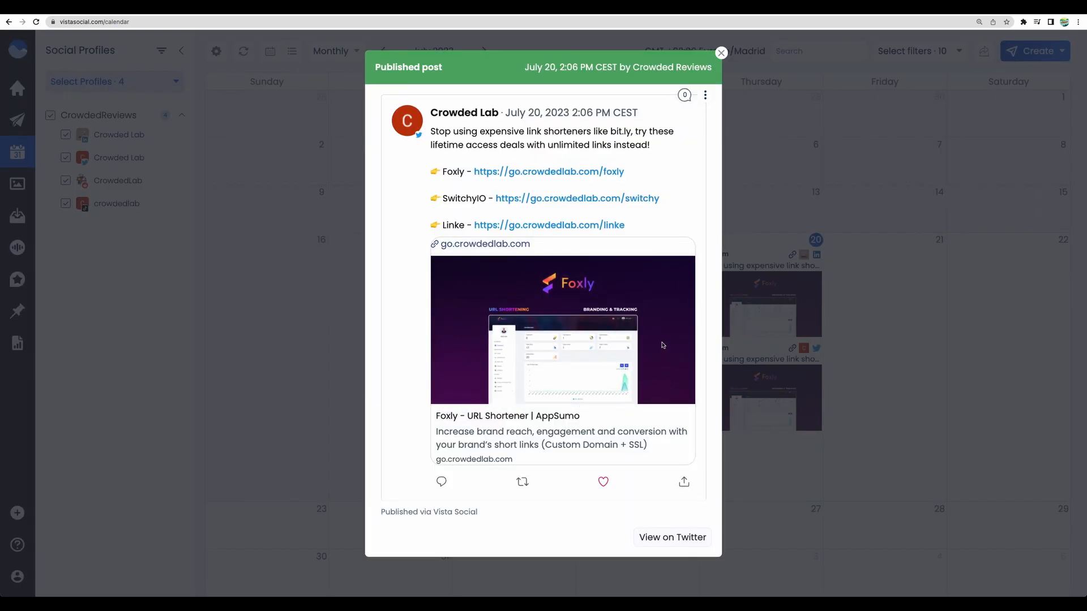
Step: View the published post on Twitter and check how its Linke link and preview card appear
left_click(686, 539)
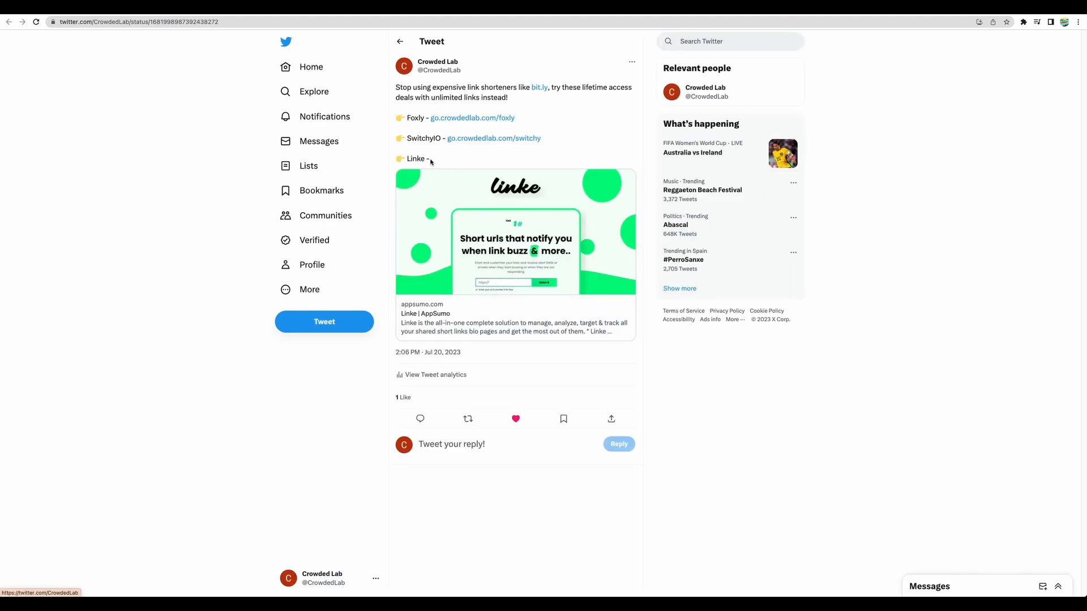
left_click_drag(410, 159, 441, 162)
left_click(541, 165)
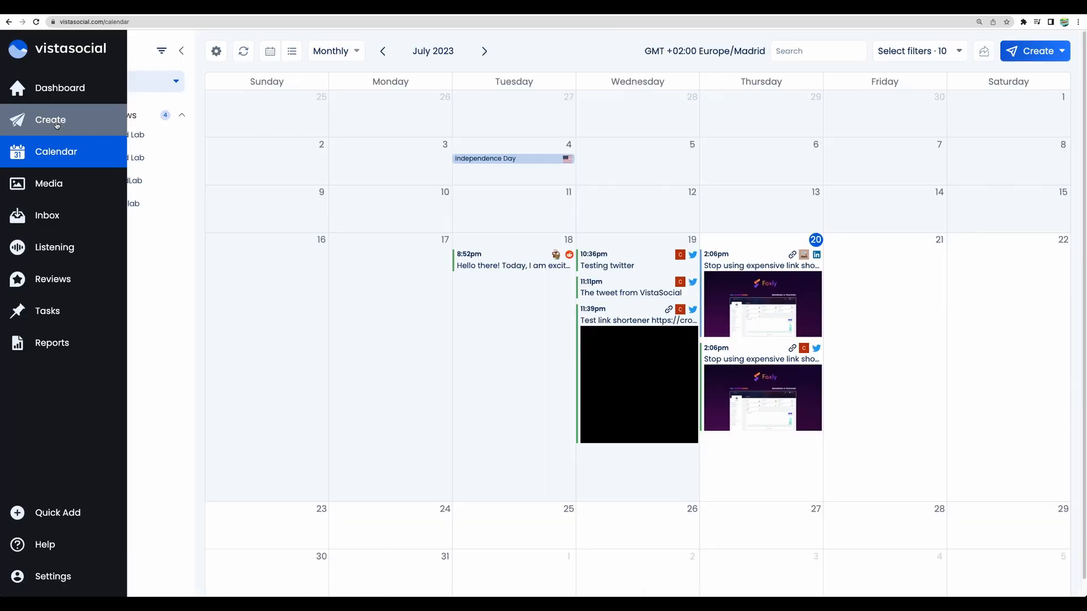
Step: Start a new post and look through the images saved in the media library without selecting any
mouse_move(57, 124)
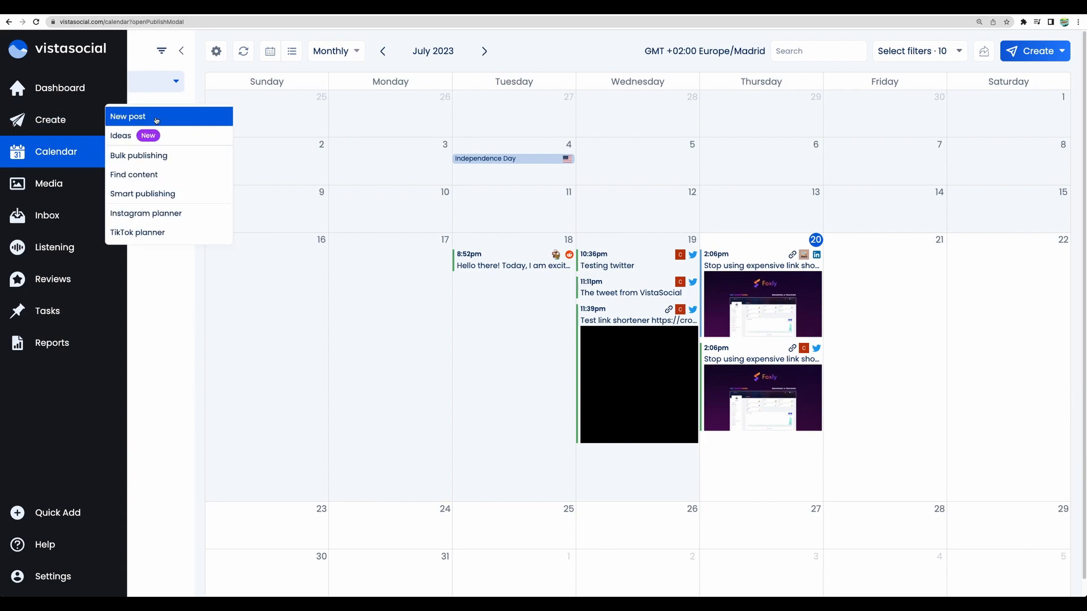
left_click(151, 114)
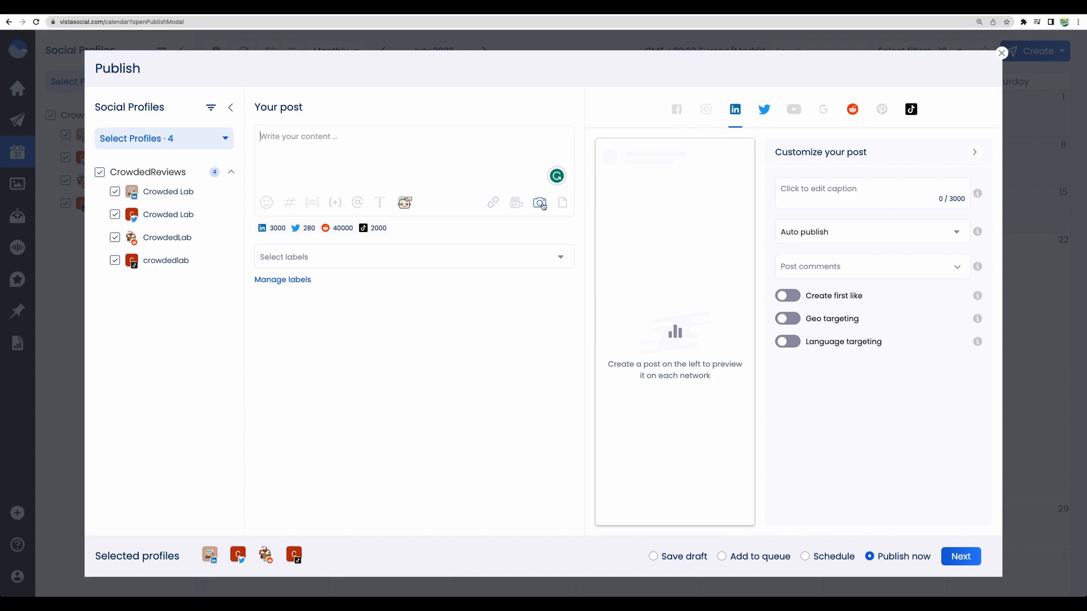
left_click(540, 206)
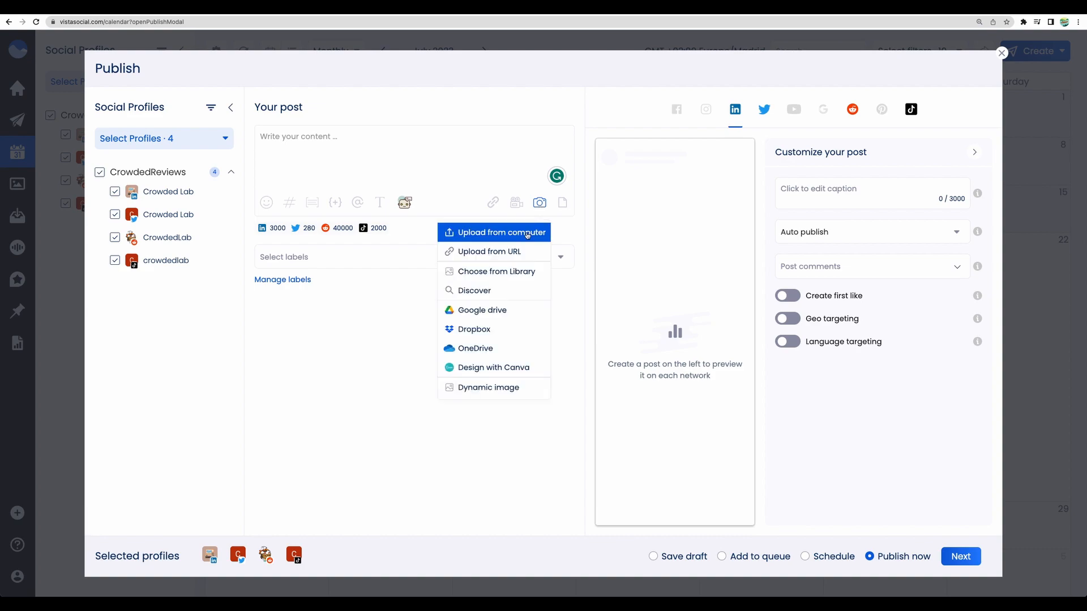
left_click(526, 276)
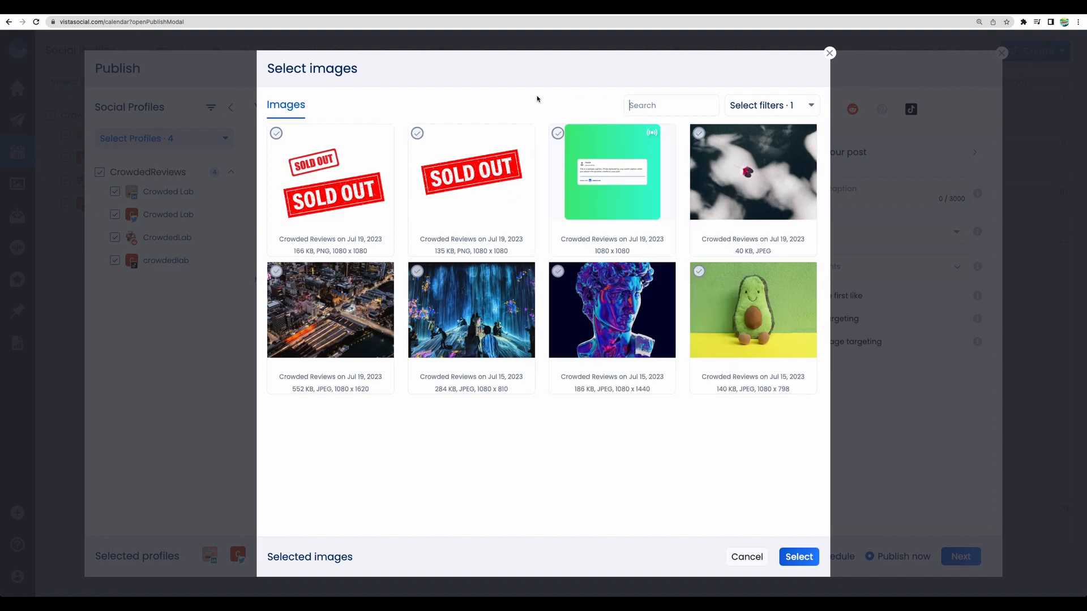
left_click(829, 54)
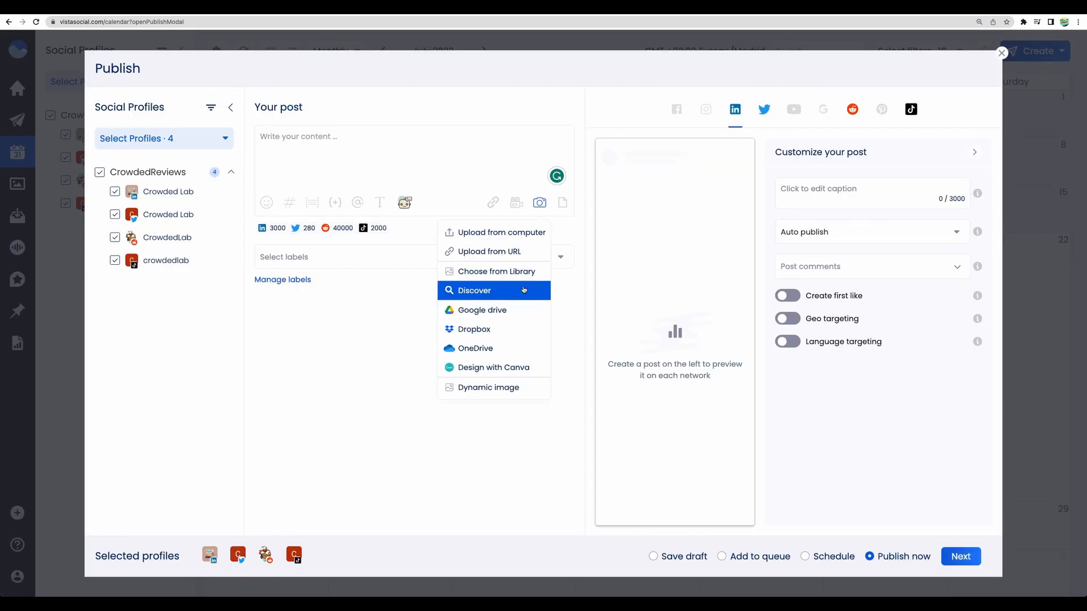
Step: Search Unsplash for "rome" photos in the image discovery dialog and preview the Colosseum result
left_click(524, 290)
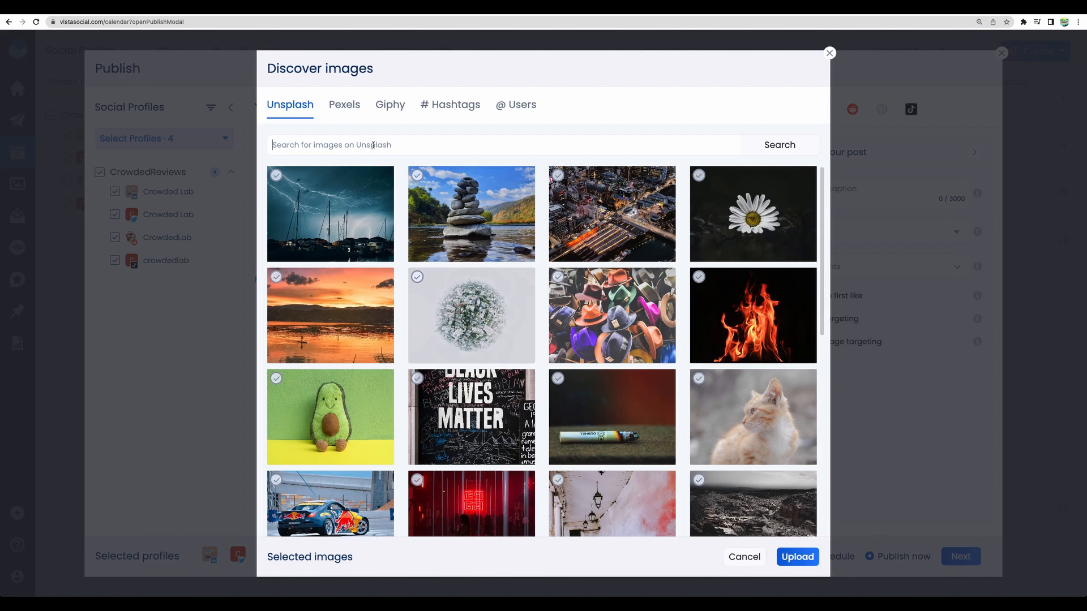
type("rome")
key("Return")
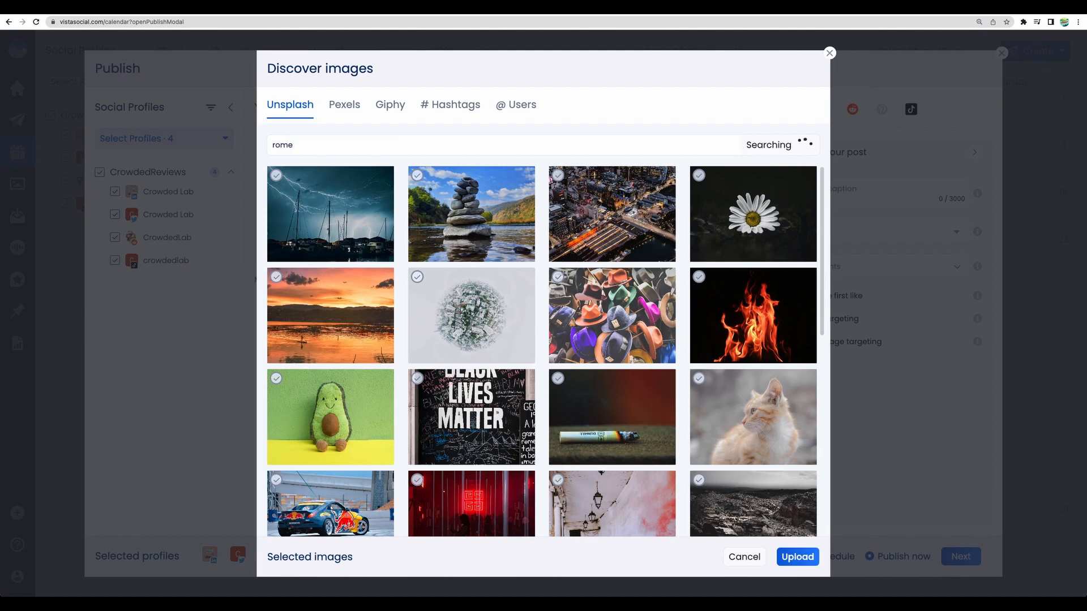
mouse_move(343, 197)
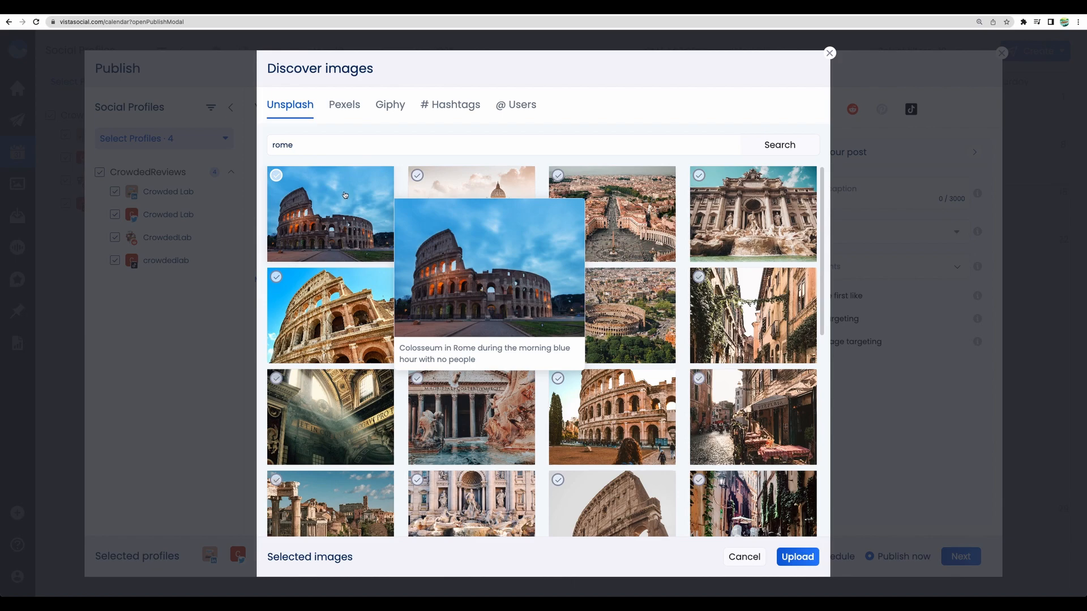
Step: Add the Pexels photo of the Colosseum under a teal sky to the post and check the network previews
left_click(347, 110)
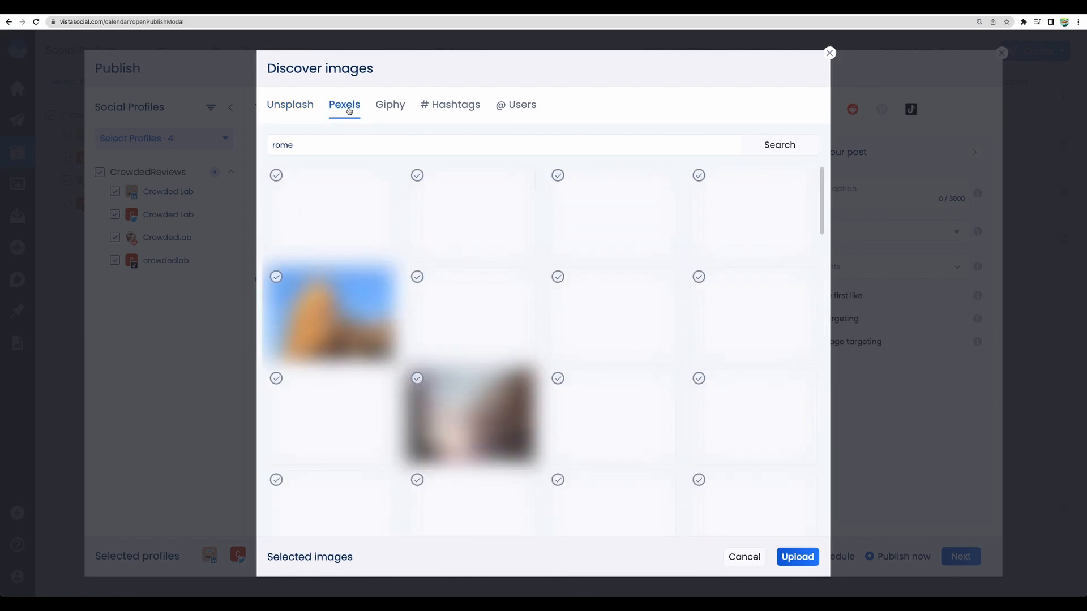
mouse_move(447, 227)
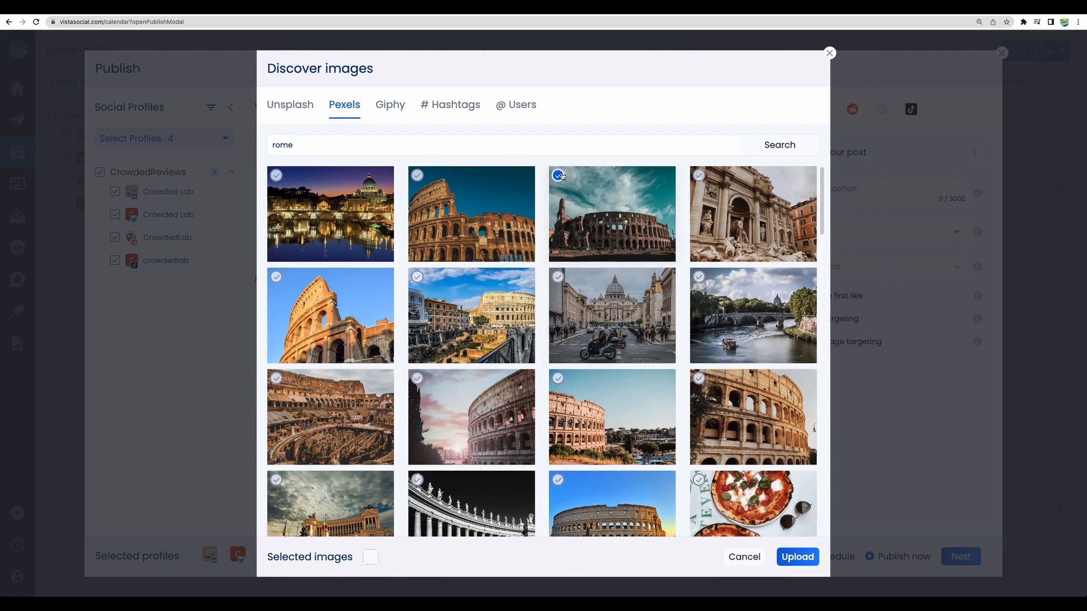
left_click(641, 249)
left_click(796, 558)
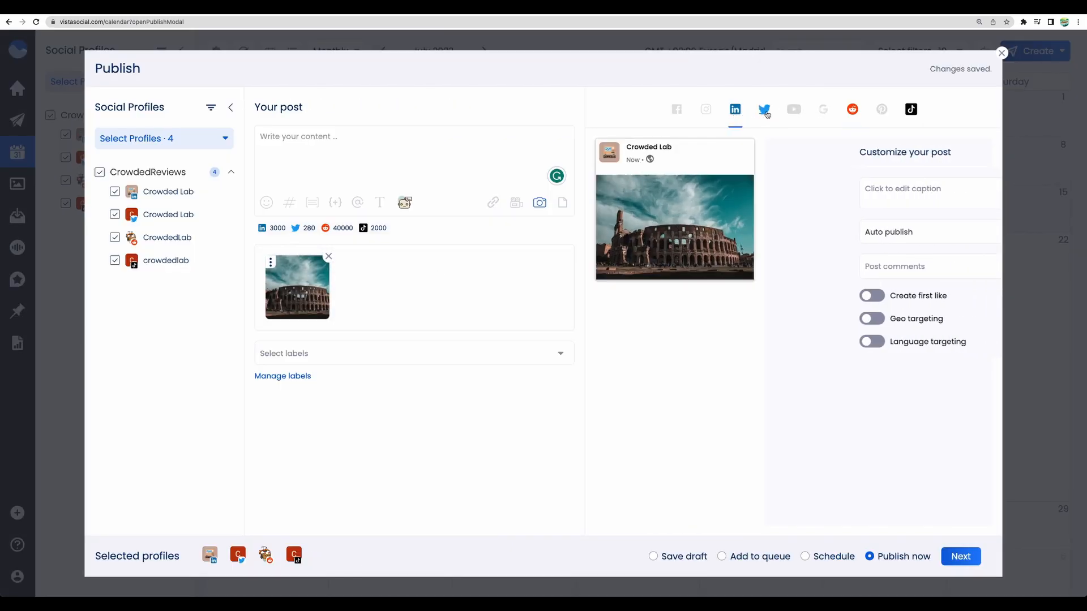
left_click(852, 111)
Step: Search Giphy for "money" and upload the Bugs Bunny GIF
left_click(404, 202)
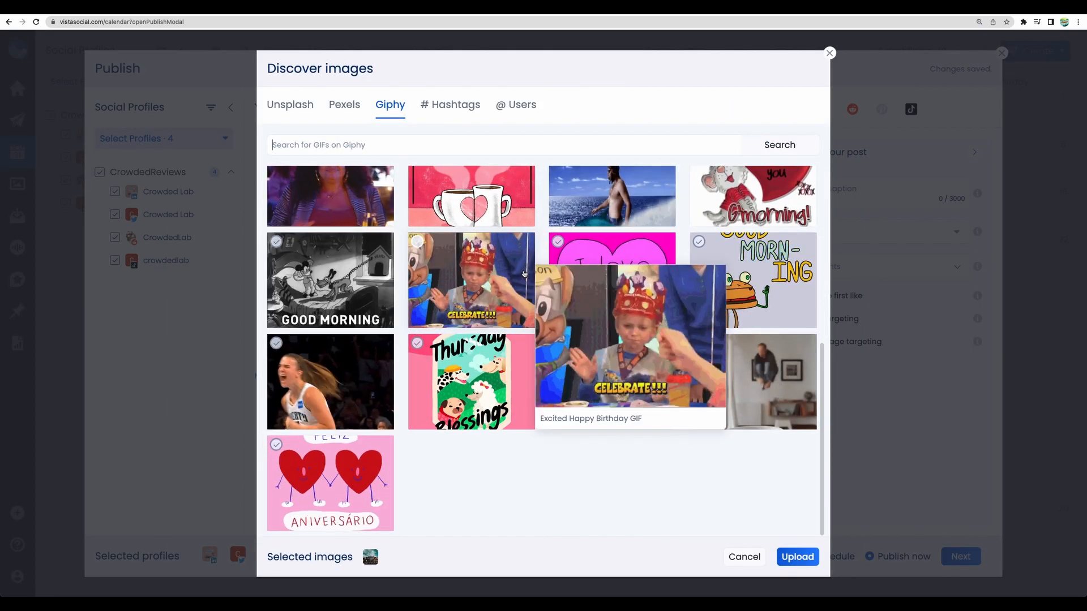
left_click(348, 148)
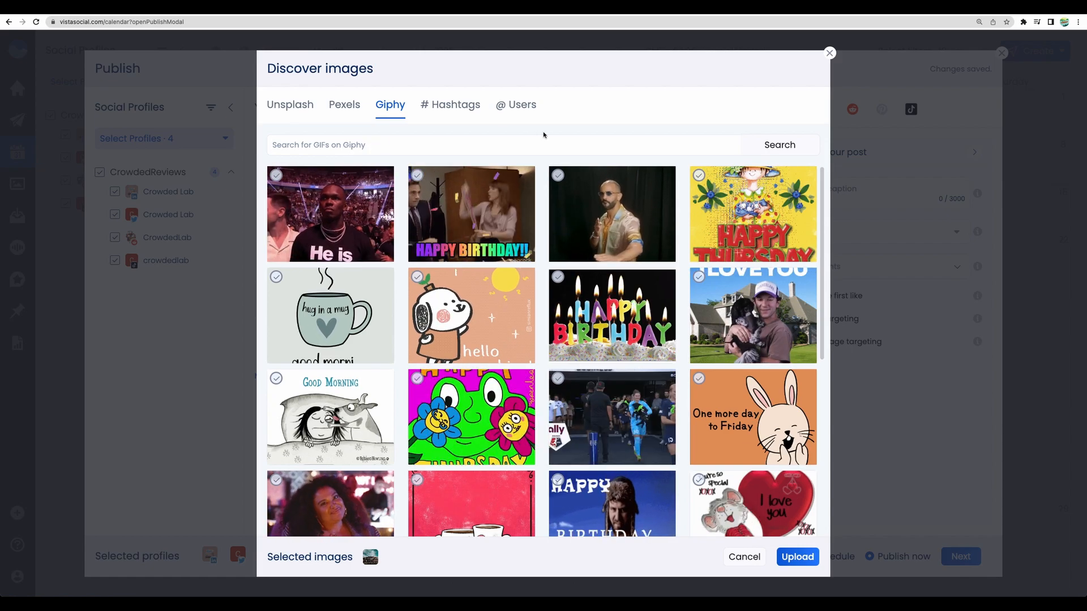
type("money")
key("Return")
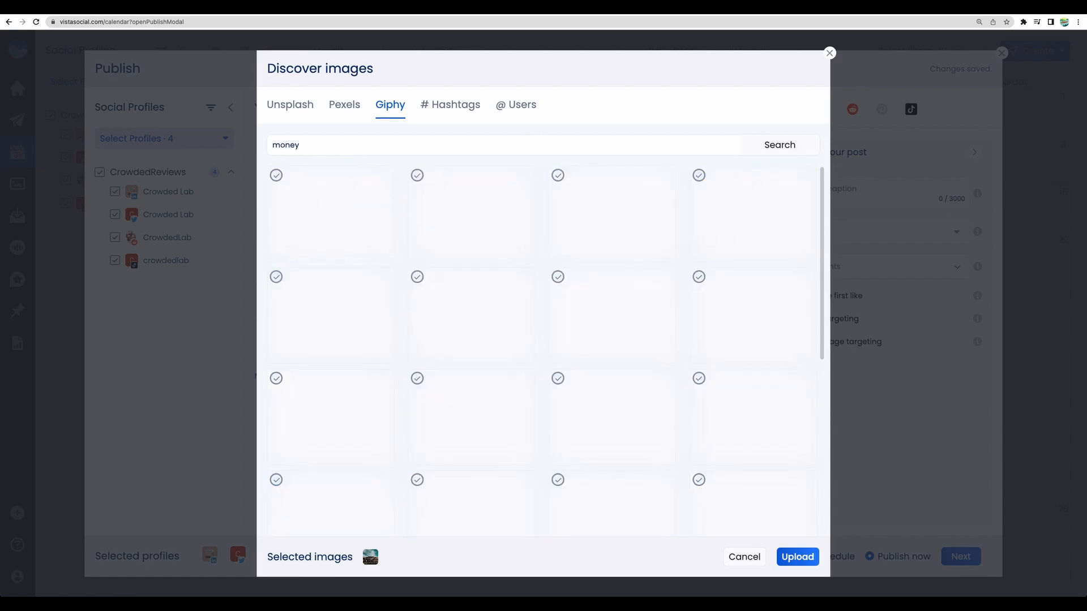
left_click(482, 217)
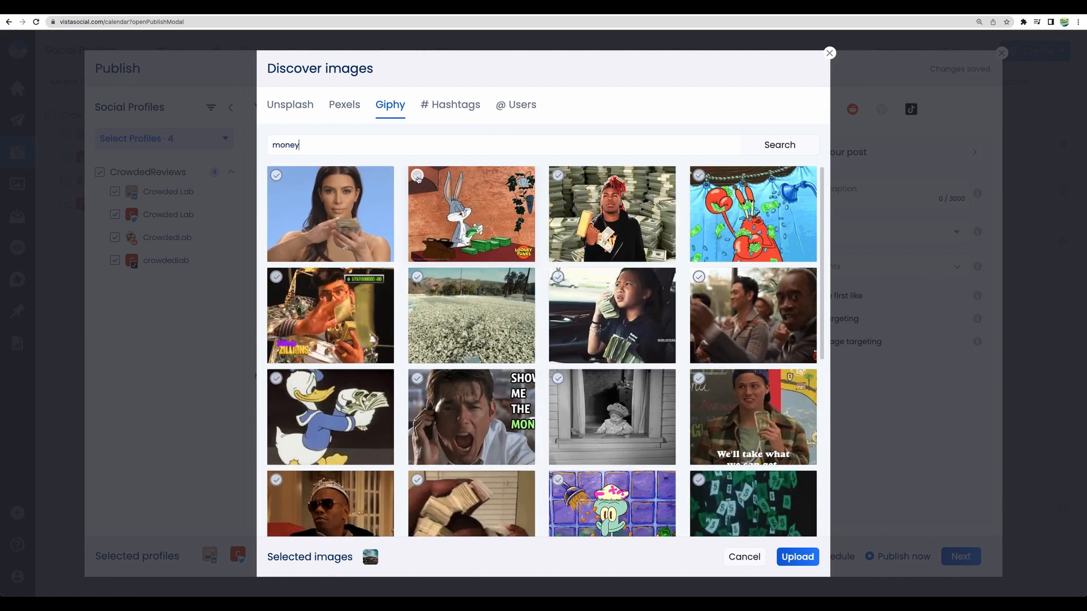
left_click(798, 557)
Step: Start a Canva design in the Social Media Post category for the post and browse its templates
left_click(539, 202)
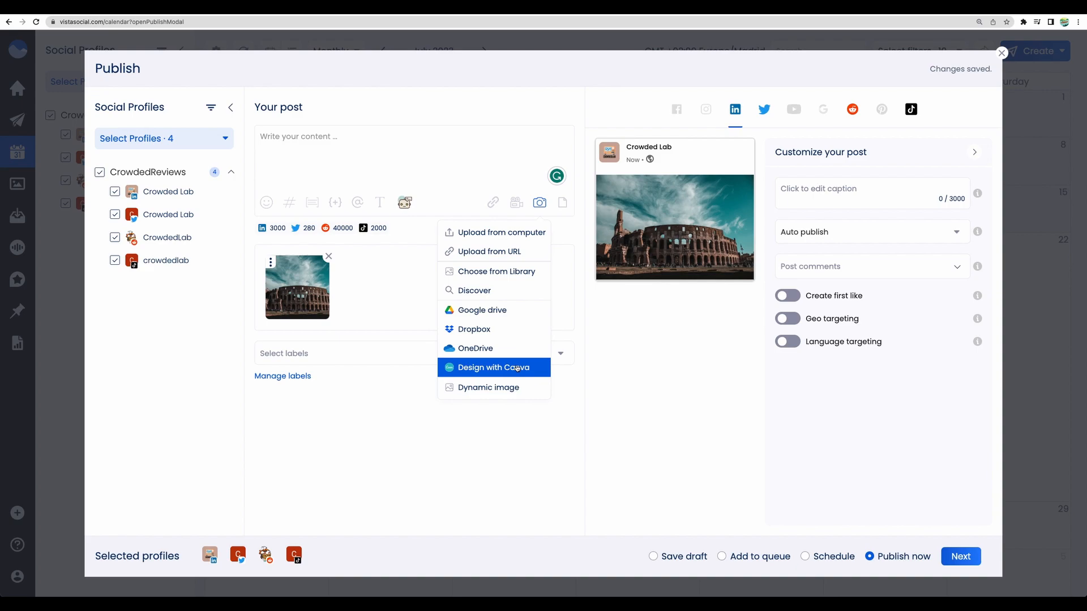
left_click(517, 368)
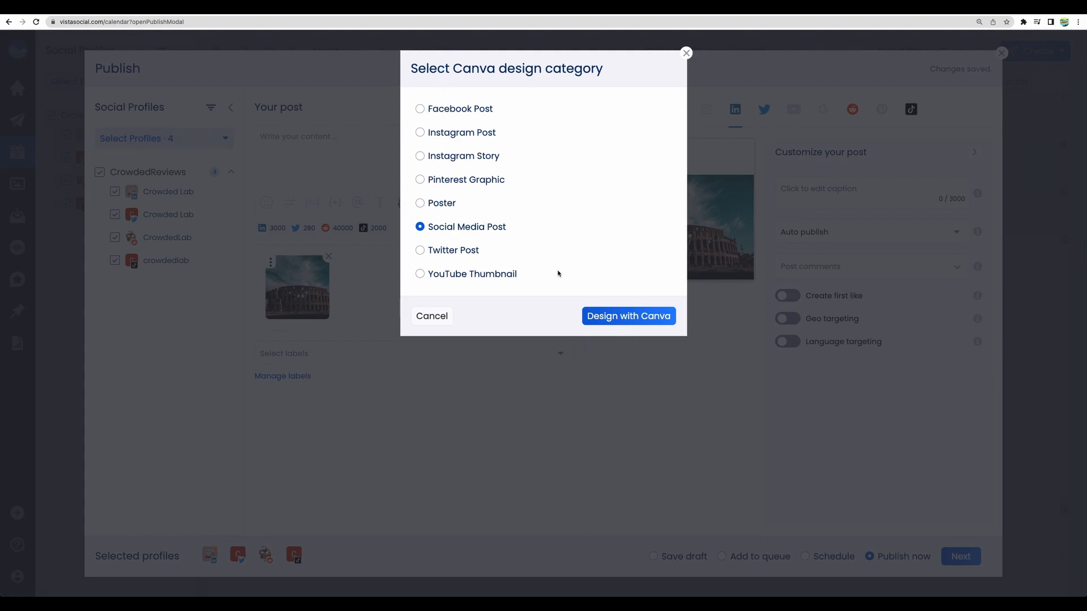
left_click(611, 318)
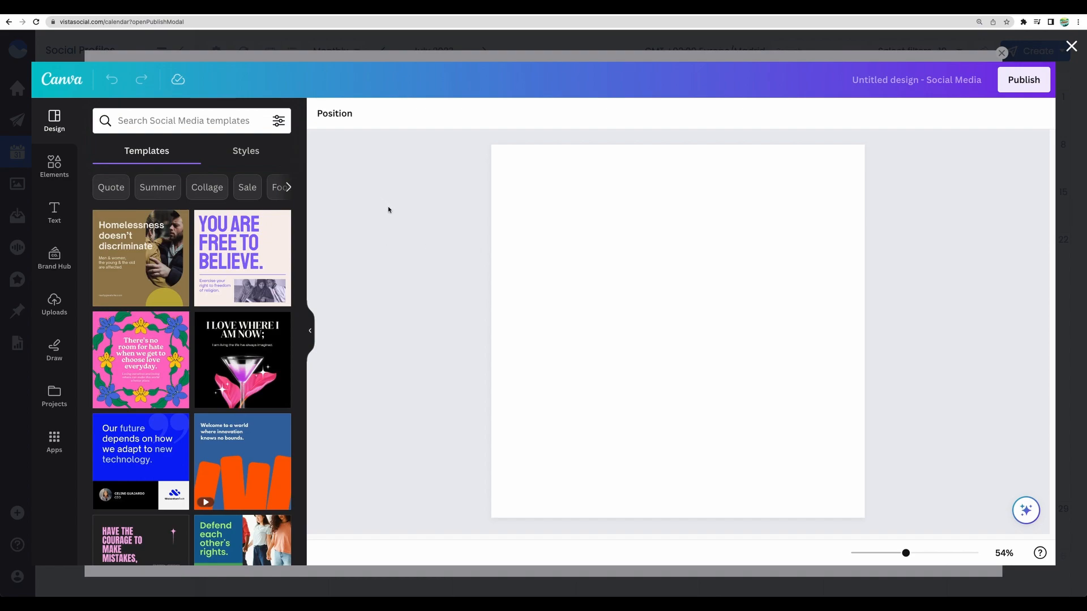
scroll(186, 257, "down", 3)
scroll(185, 258, "up", 3)
Step: Place the red outlined Sold Out stamp on the Canva canvas, enlarge it, and publish the design into the post
left_click(54, 165)
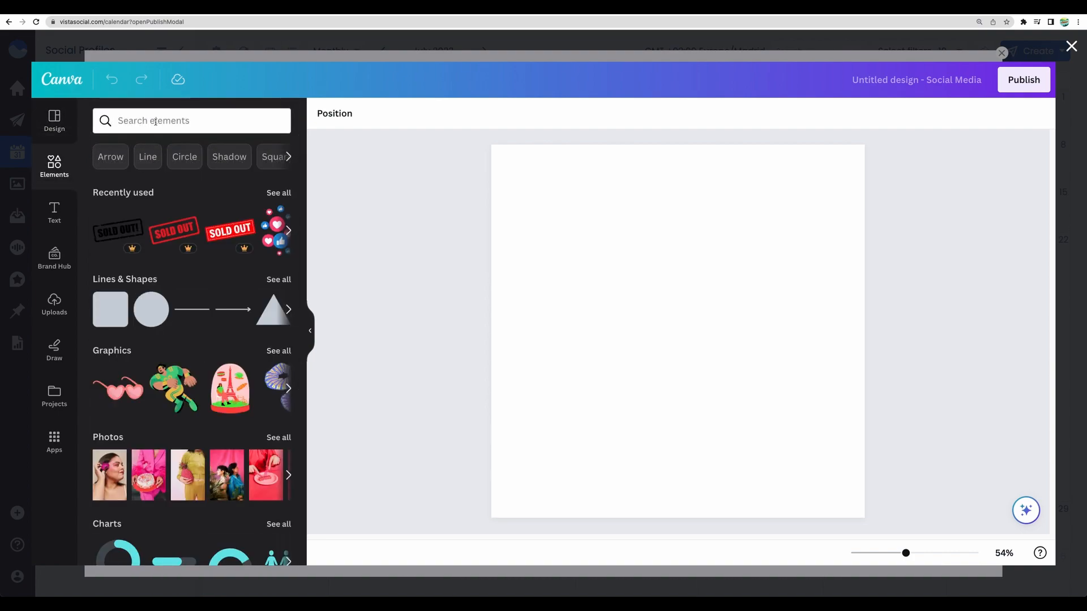
left_click(184, 243)
left_click_drag(602, 290, 555, 264)
left_click_drag(668, 317, 700, 317)
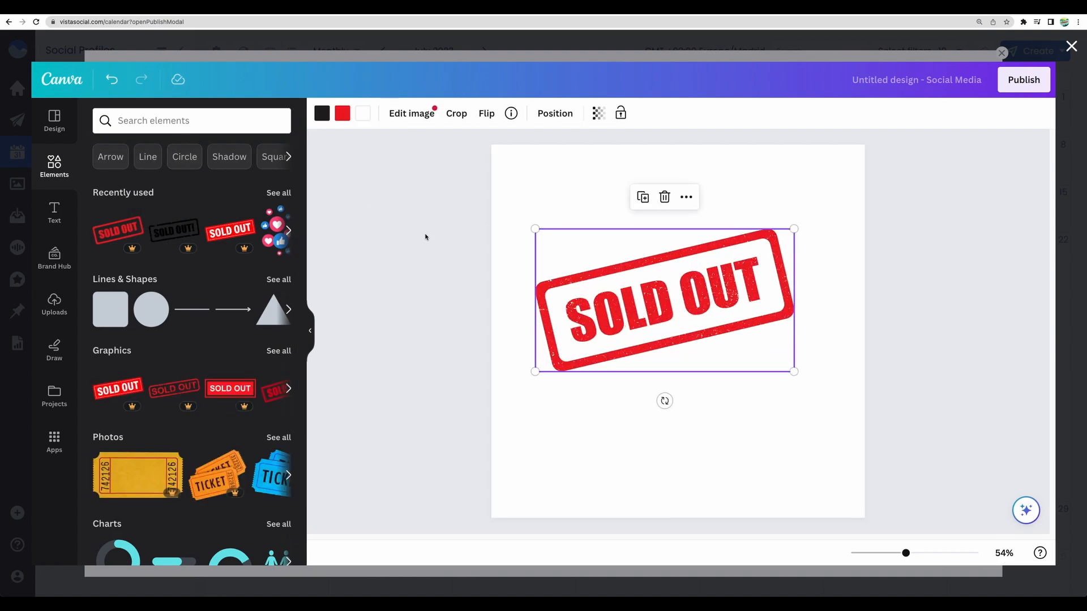
left_click(1024, 80)
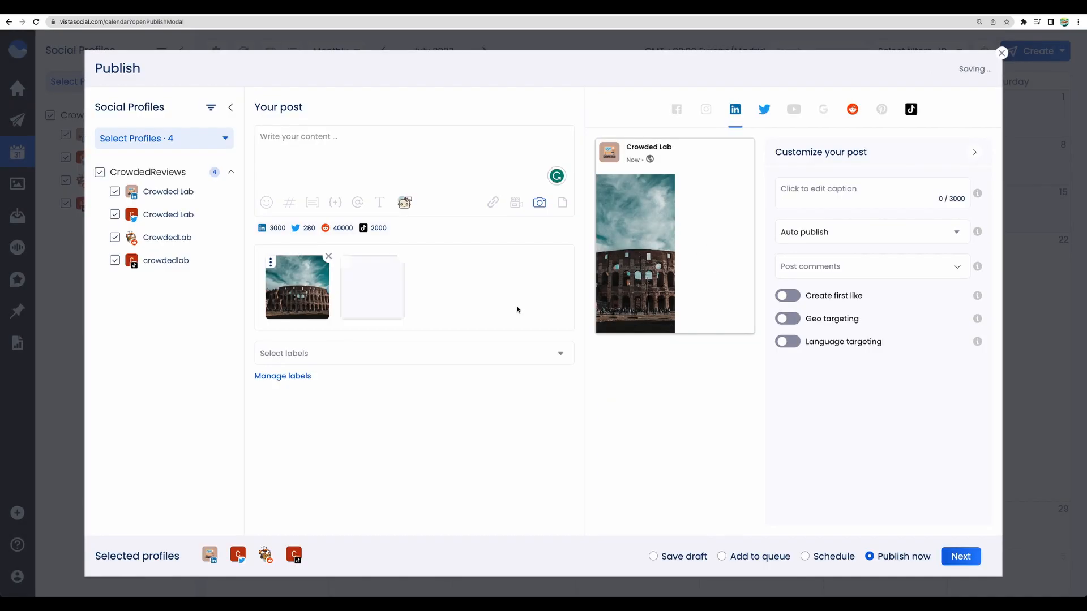
Step: Create a dynamic image with a wider caption card and a lavender-to-blue gradient, hiding the Made with Vista Social label
left_click(540, 202)
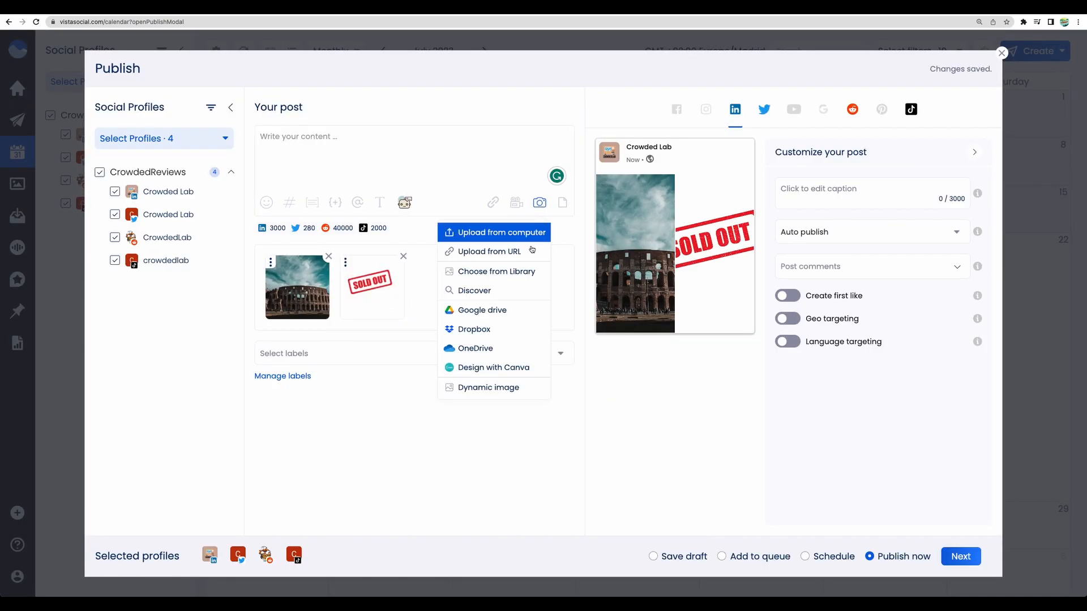
left_click(518, 389)
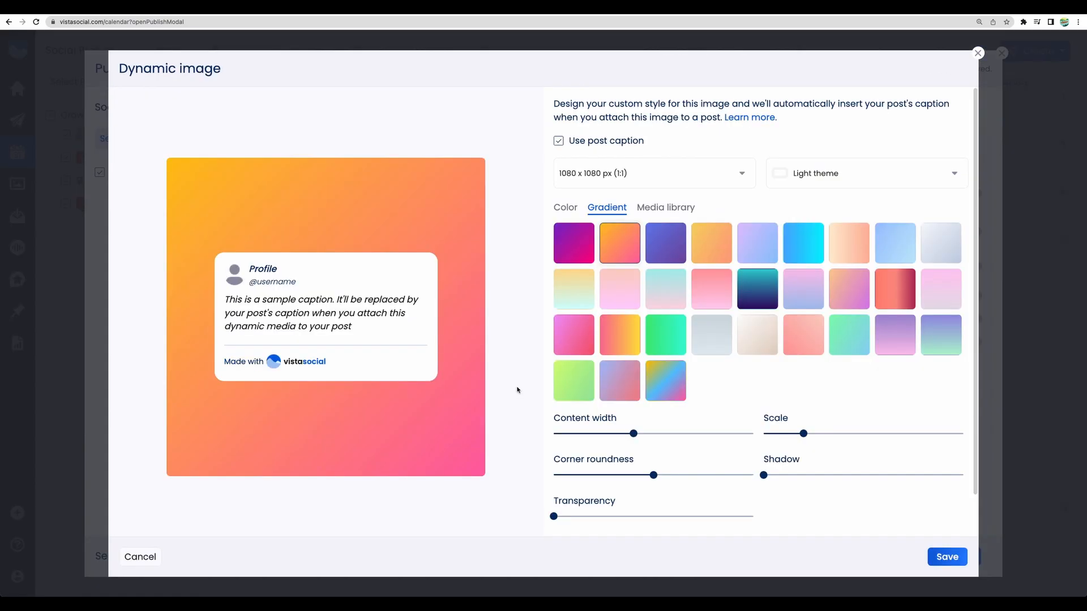
left_click_drag(633, 435, 641, 438)
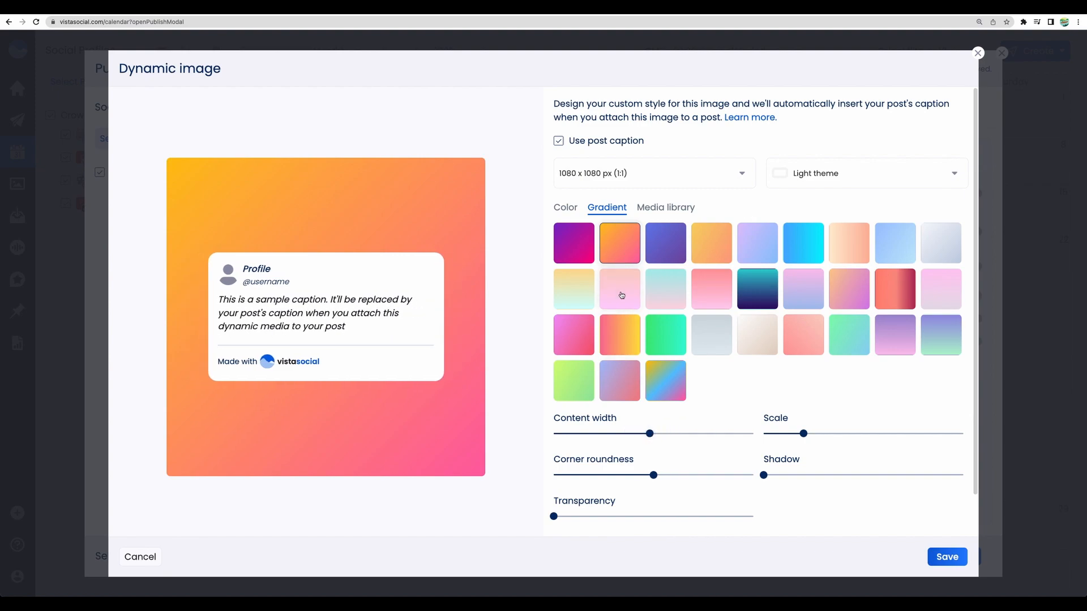
mouse_move(263, 288)
scroll(566, 498, "down", 1)
left_click(558, 520)
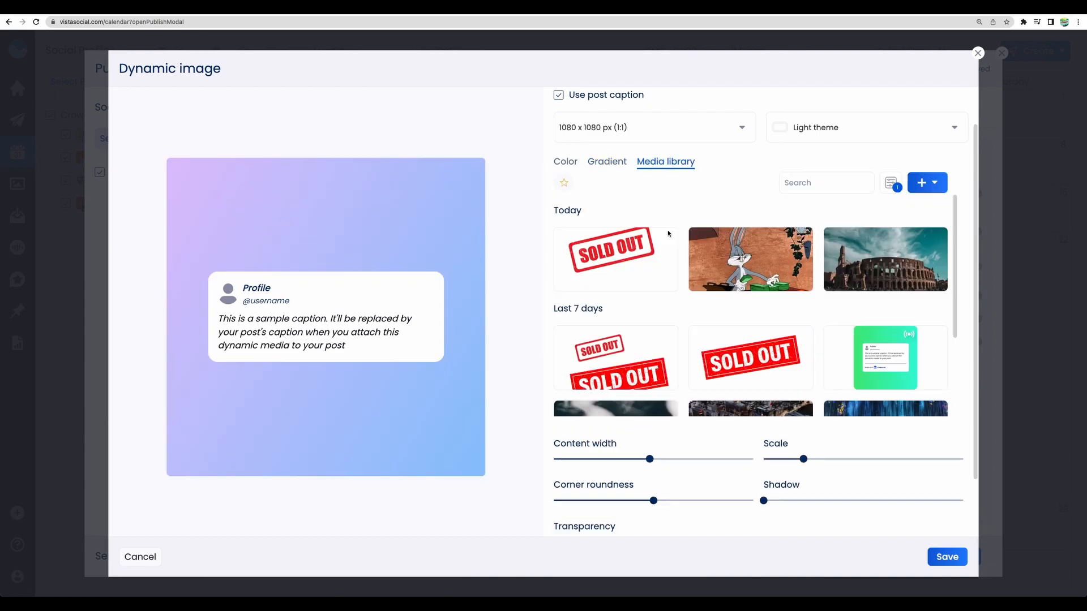
Step: Use the dark cloudy photo from the media library as the dynamic image's background and save it to the post
scroll(645, 311, "down", 4)
left_click(639, 266)
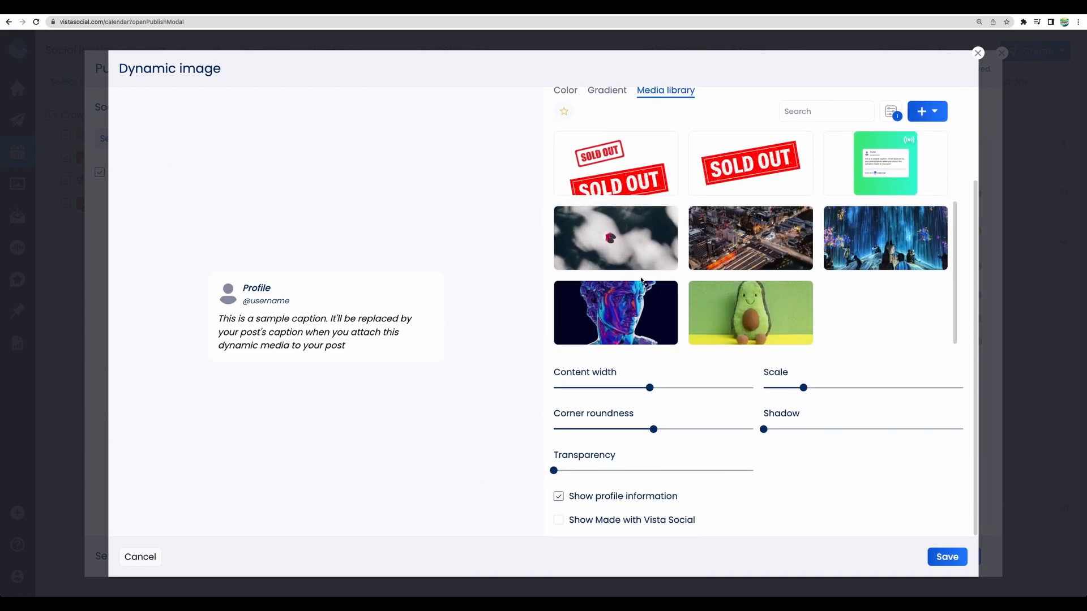
mouse_move(262, 301)
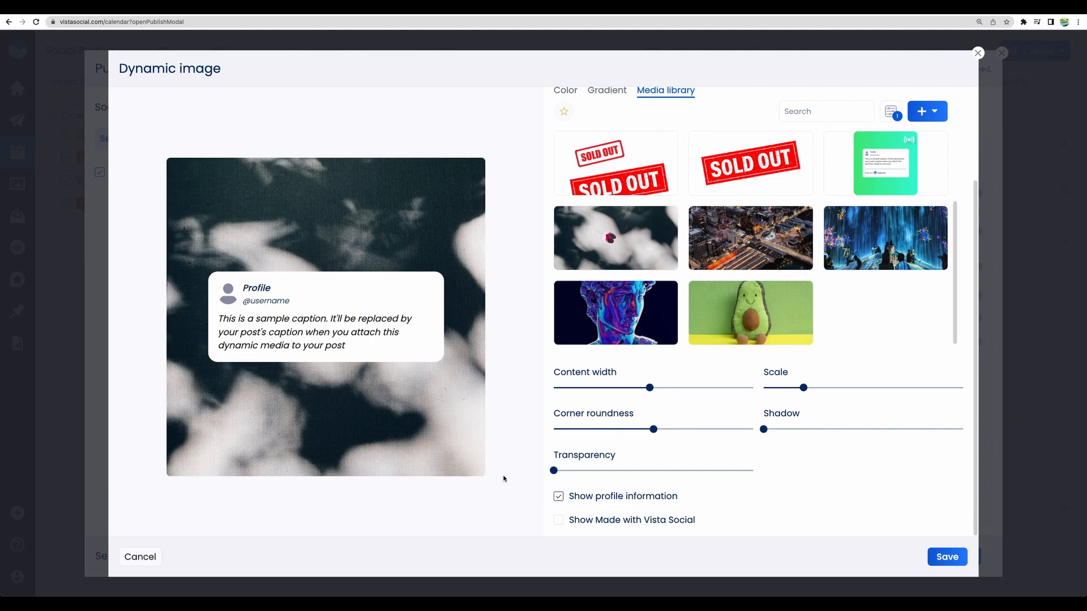
left_click(944, 557)
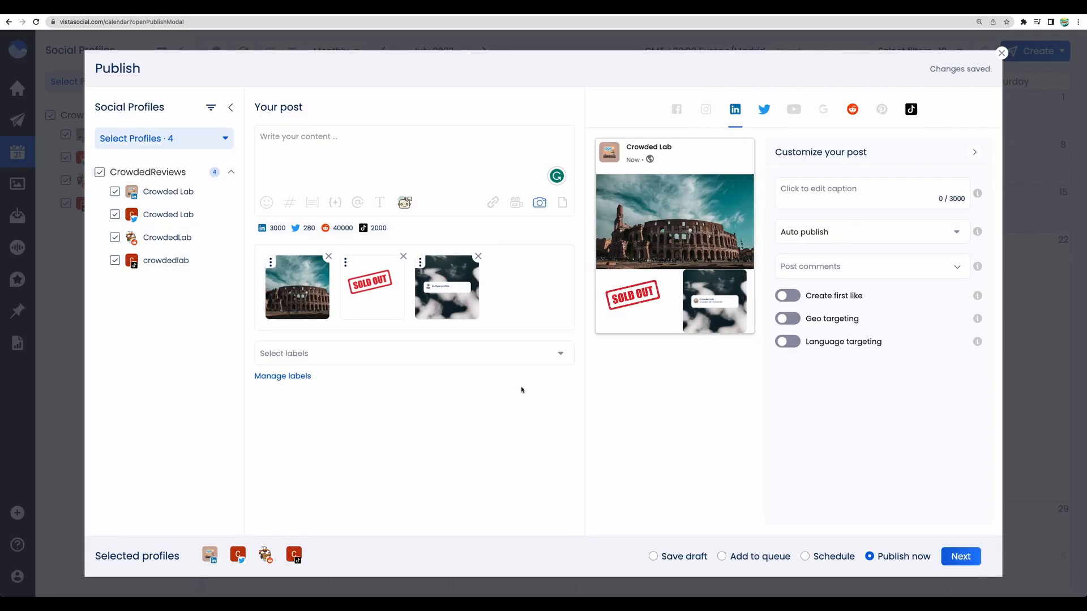
Step: Review the sources for attaching a document to the post and try the link attachment option
left_click(562, 203)
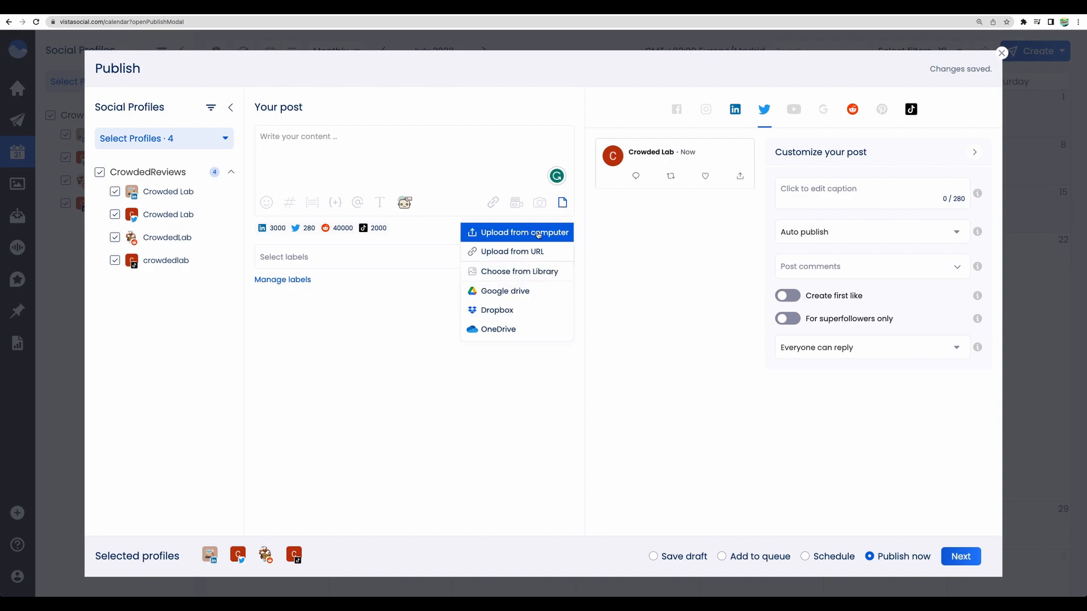
left_click(417, 316)
left_click(492, 203)
left_click(491, 204)
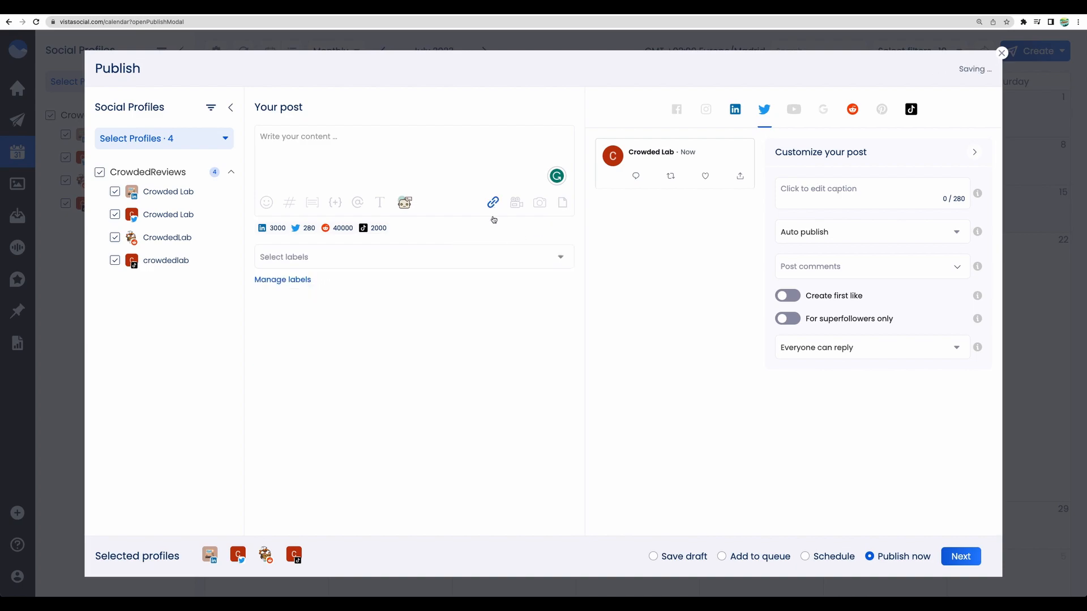
Step: Browse the post's video sources, viewing the saved library videos and the Pexels videos under Discover
left_click(515, 203)
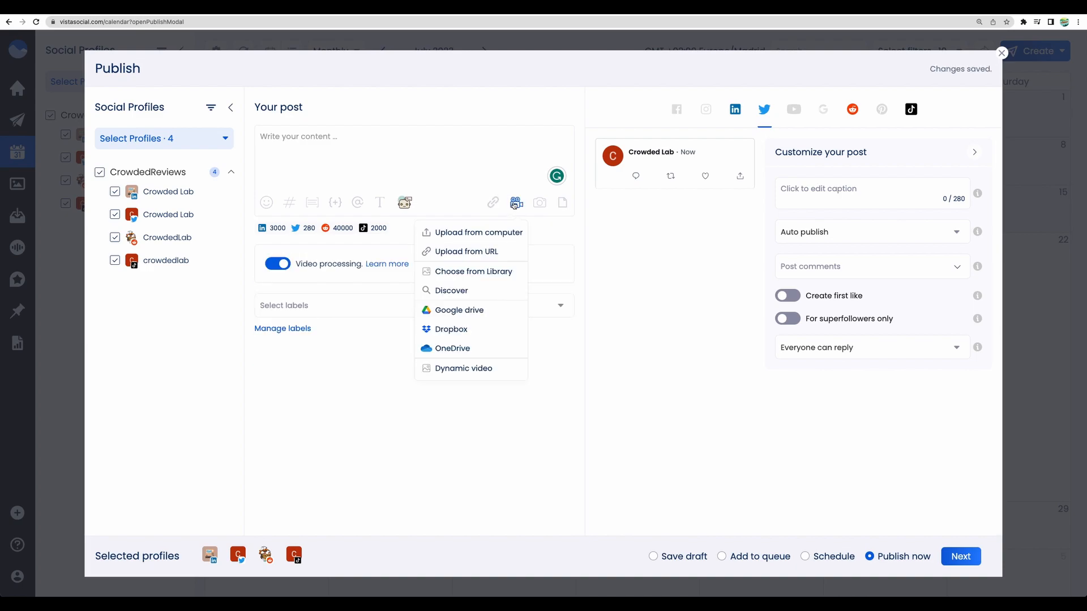
left_click(504, 273)
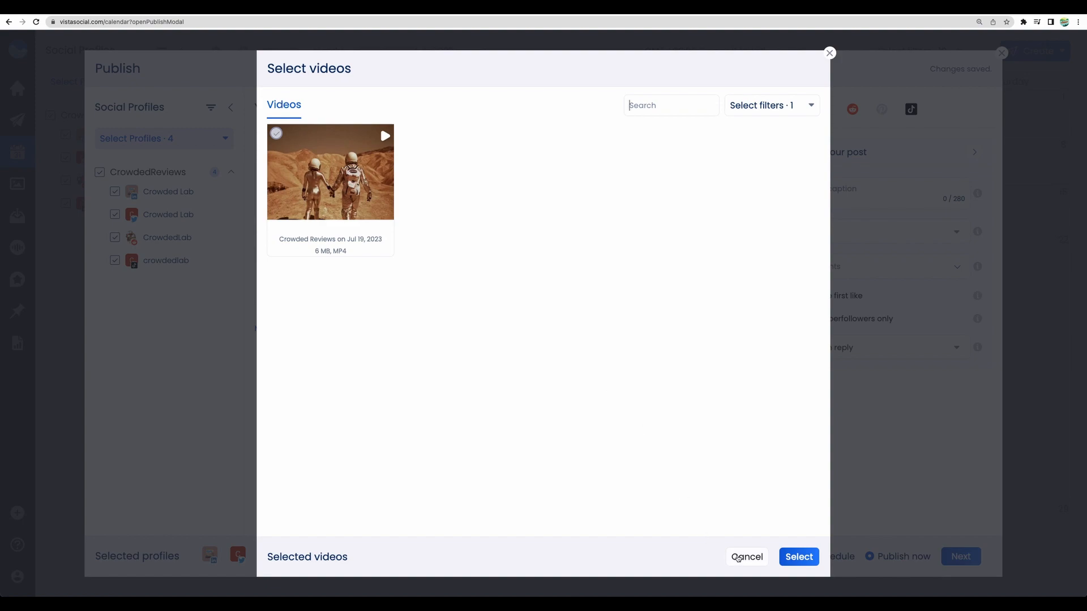
left_click(738, 557)
left_click(515, 203)
left_click(501, 288)
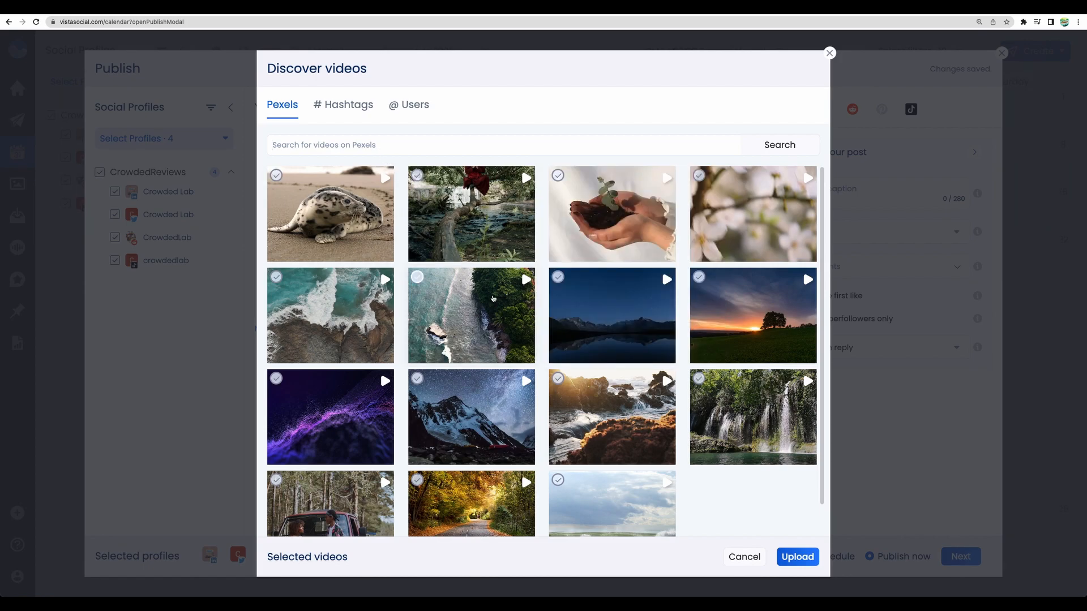
Step: Examine the Discover videos from Pexels and the snowboard hashtag, and view the search by user
scroll(469, 351, "down", 1)
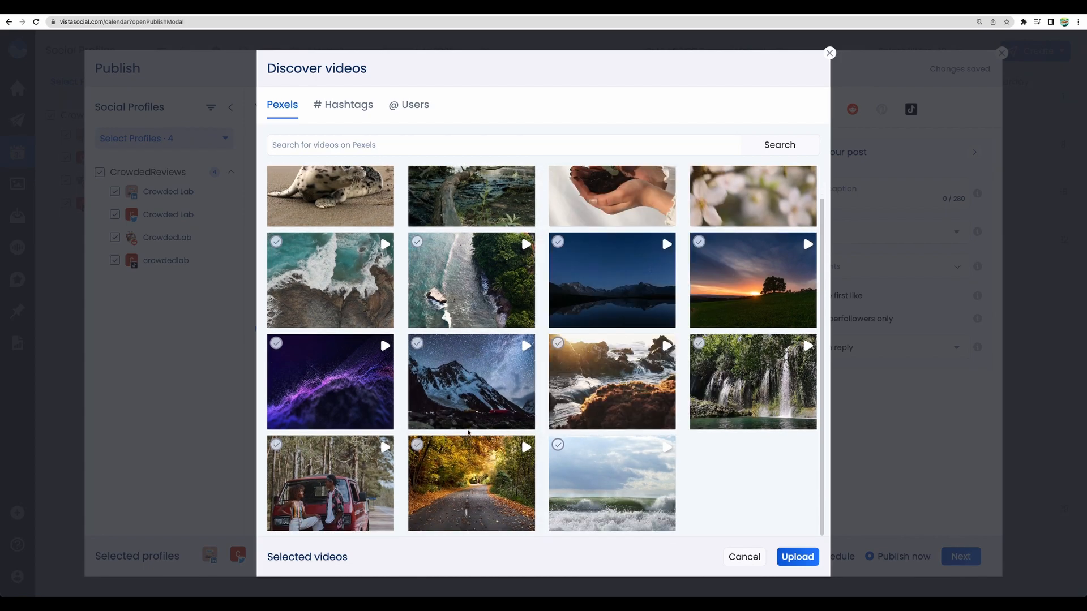
left_click(526, 347)
left_click(343, 105)
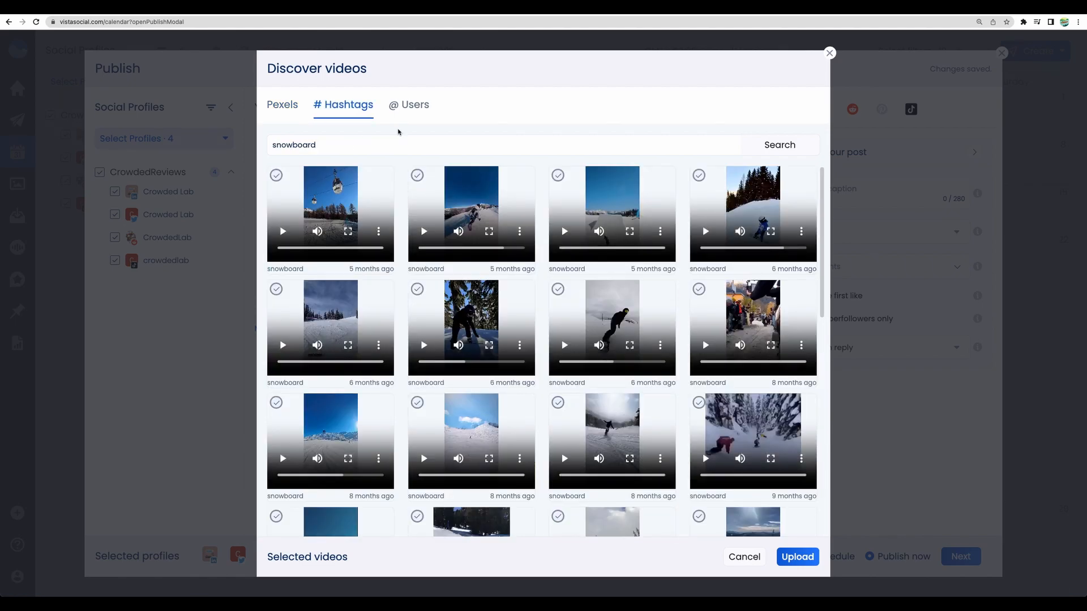
left_click(409, 105)
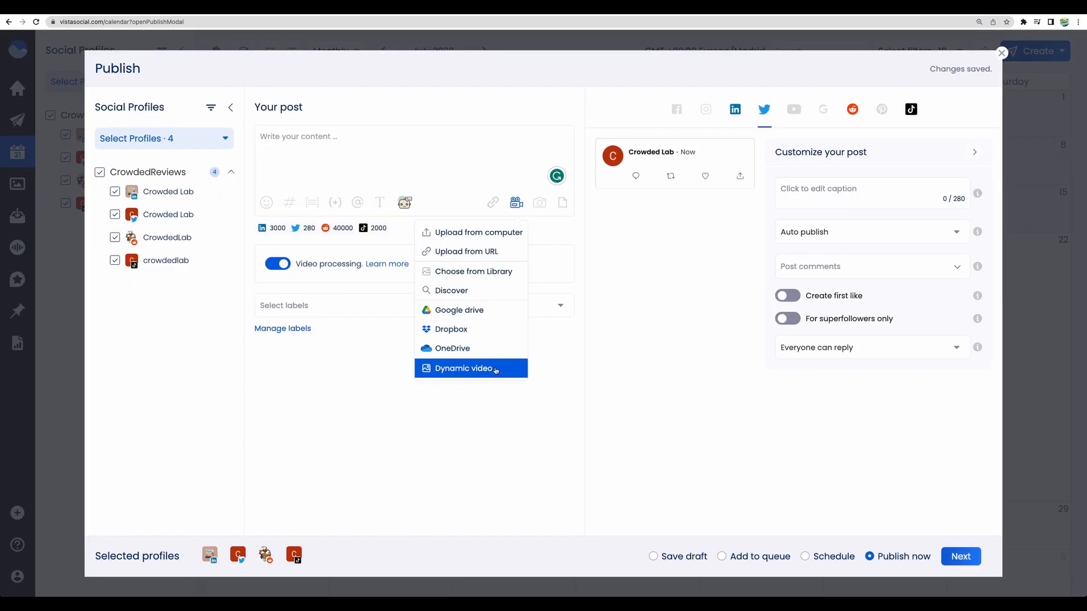
Step: Create a dynamic video with the Made with Vista Social label hidden and the dark cloudy library photo as background, and save it to the post
left_click(498, 369)
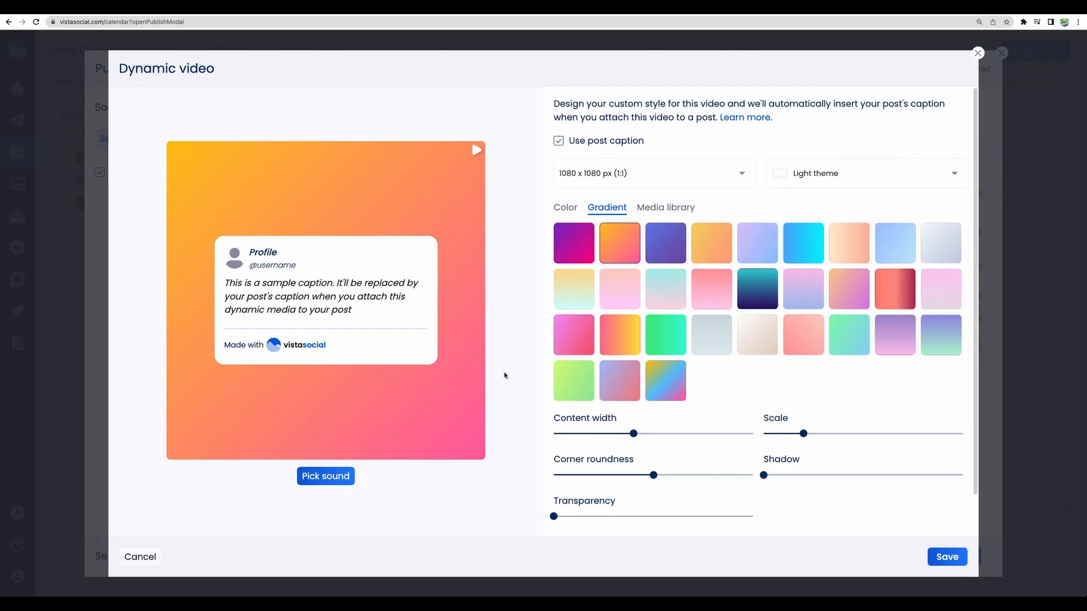
scroll(686, 354, "down", 2)
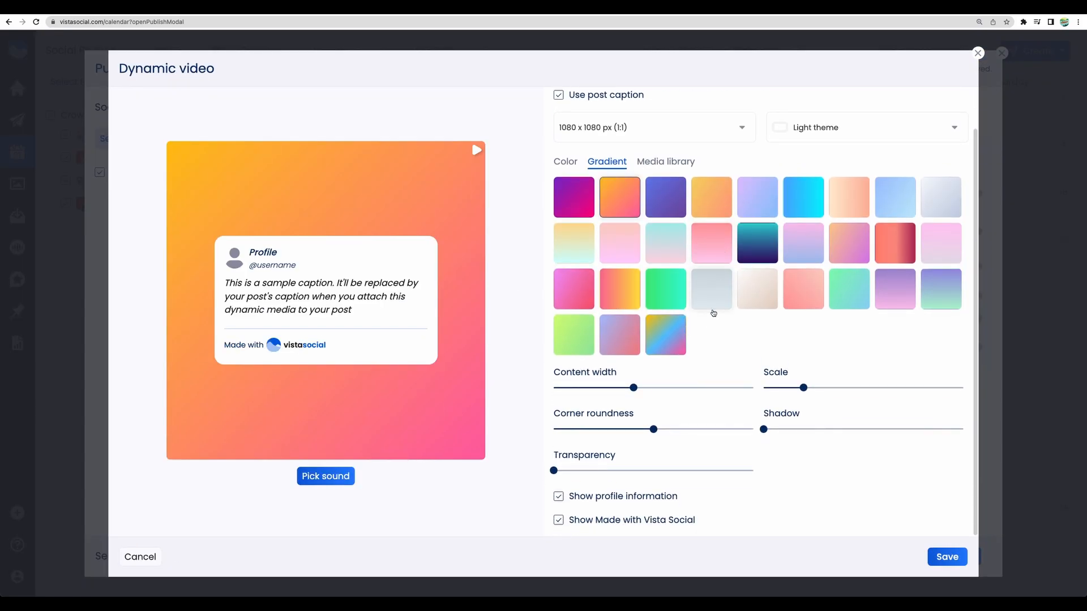
left_click(558, 520)
scroll(783, 160, "up", 2)
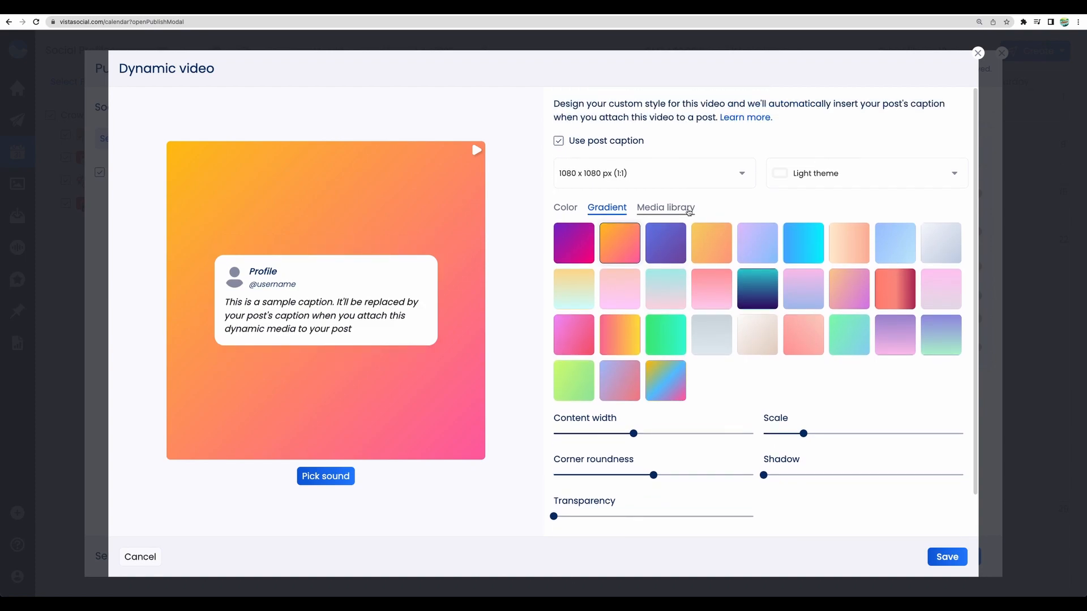
left_click(666, 208)
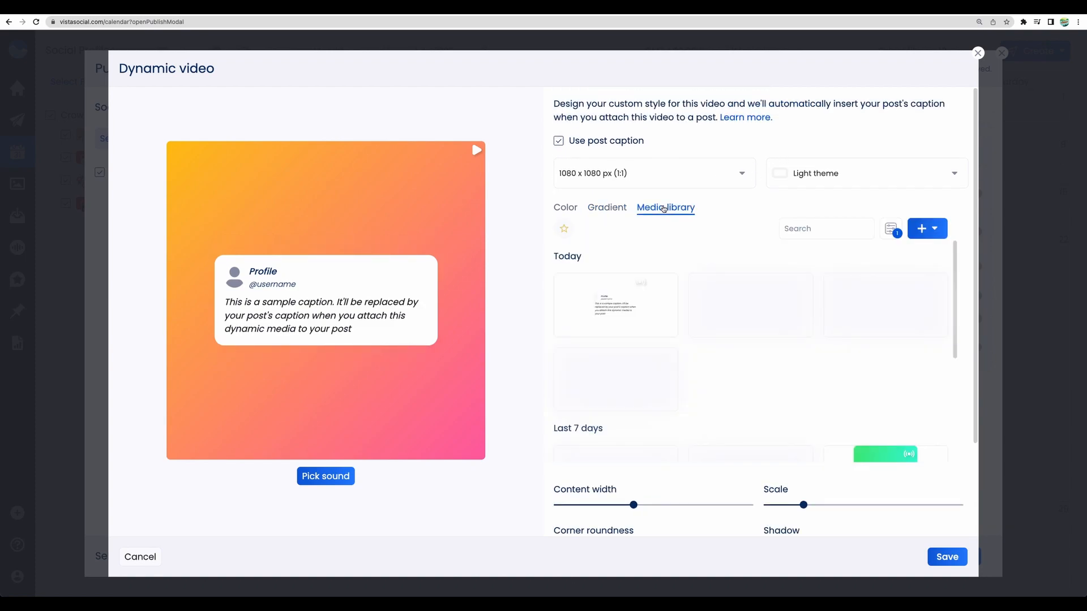
left_click(946, 556)
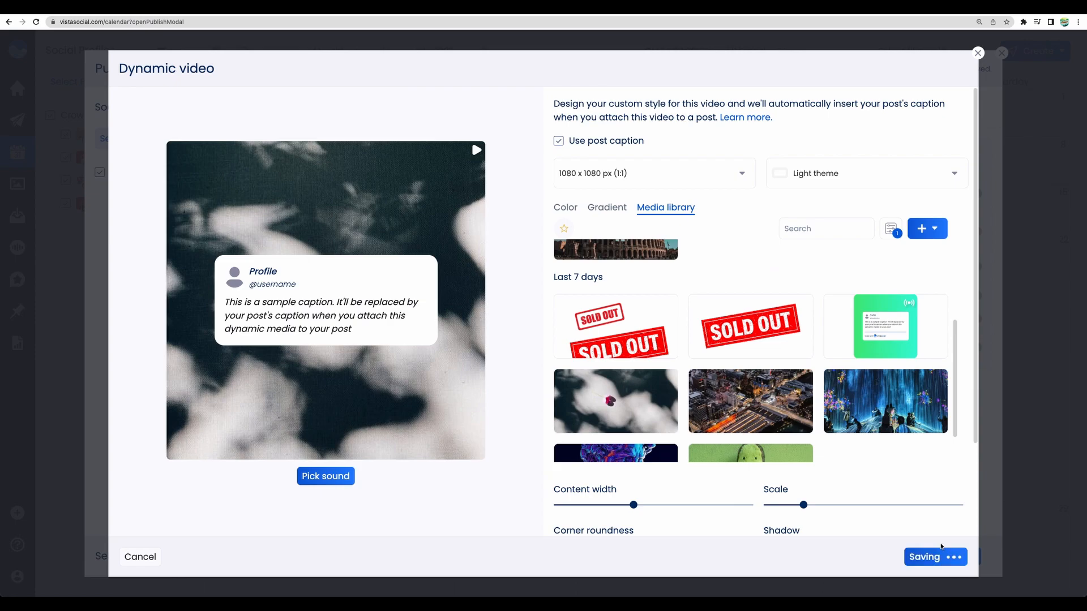
Step: Get hashtag suggestions for midjourney and add #midjourney, #ai, #aiart and #aiartcommunity to the post
left_click(269, 203)
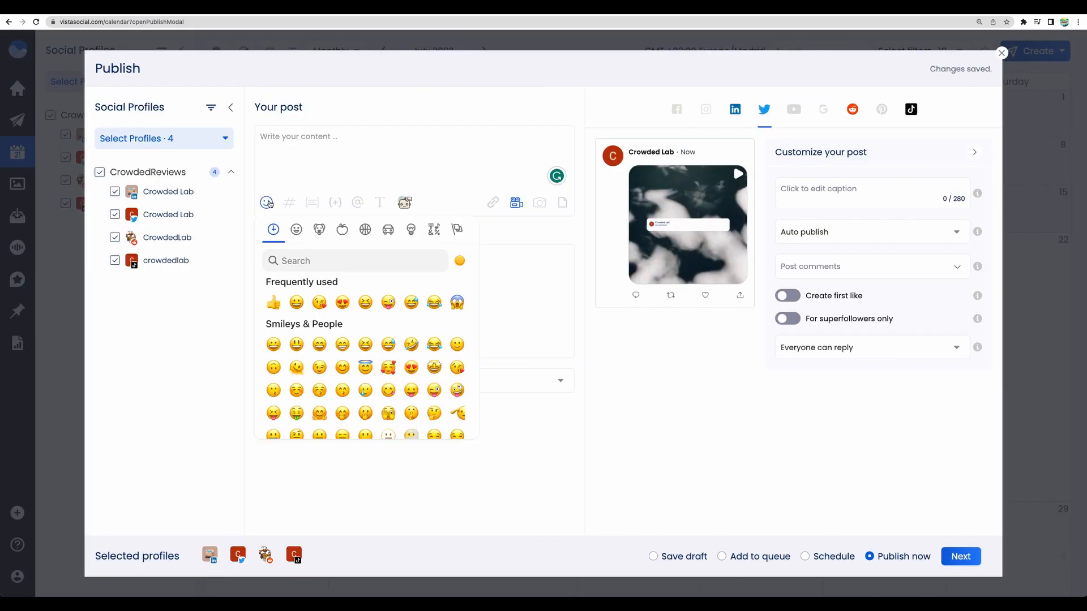
left_click(289, 203)
left_click(395, 231)
type("midjourney")
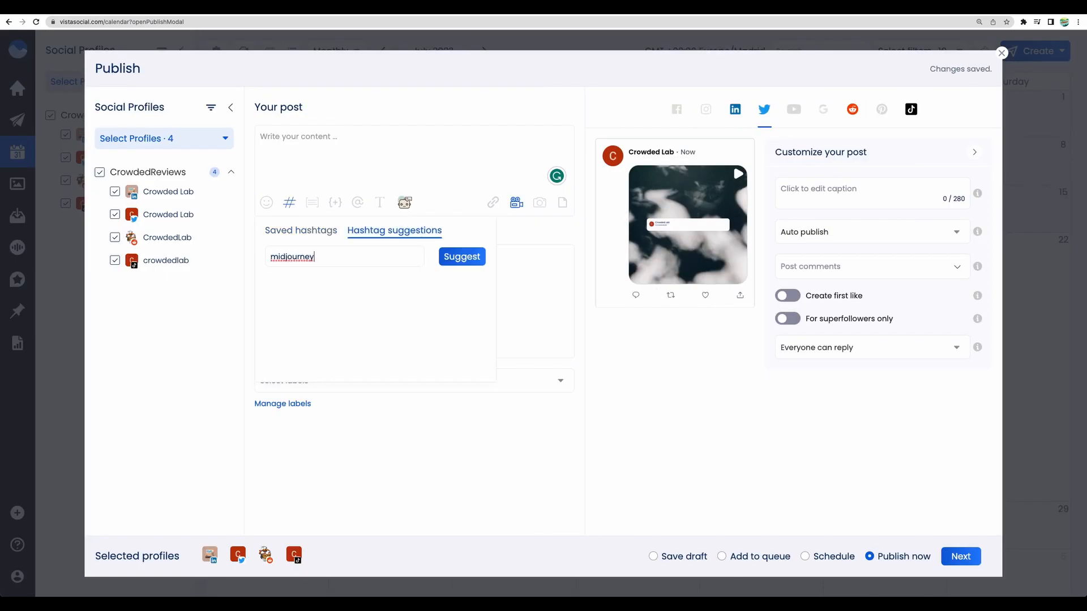
left_click(458, 262)
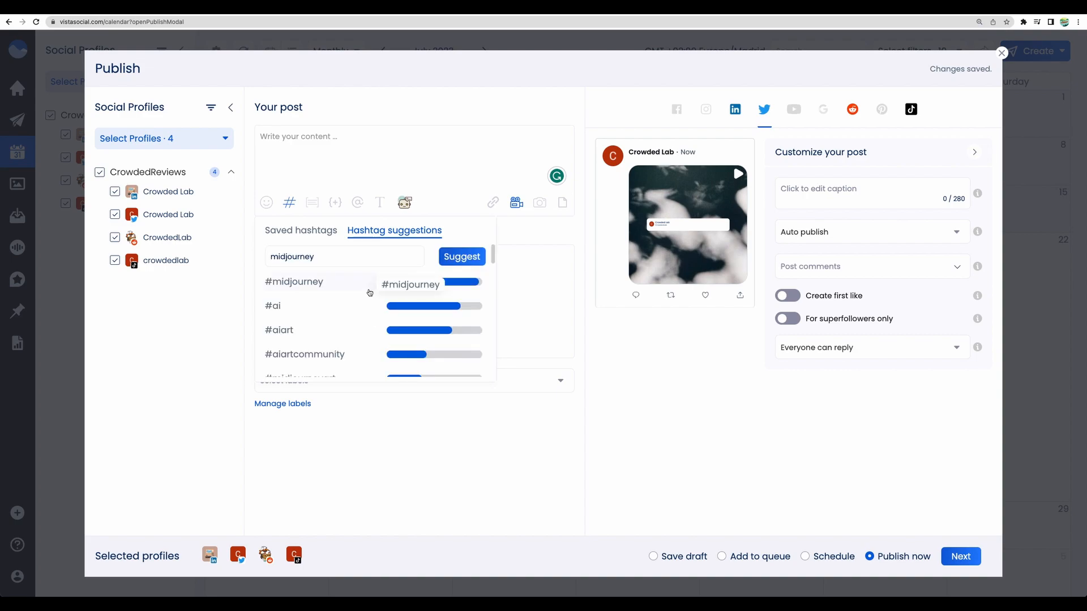
left_click(320, 283)
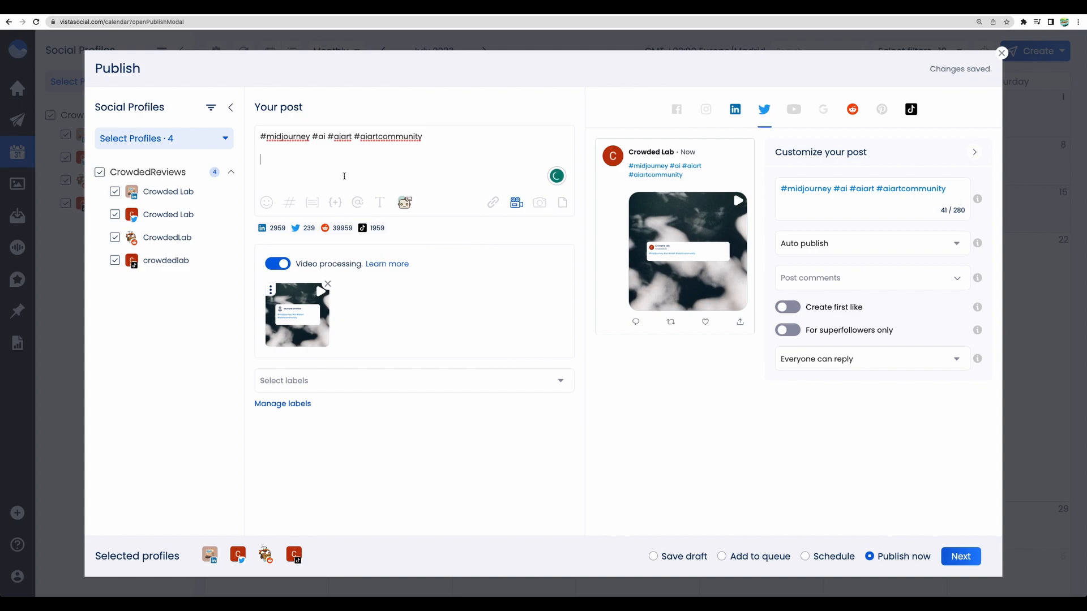
Step: Insert the MyFiled custom field into the post and save its values per profile as LinkedIn, Twitter, Reddit and Tiktok
left_click(336, 202)
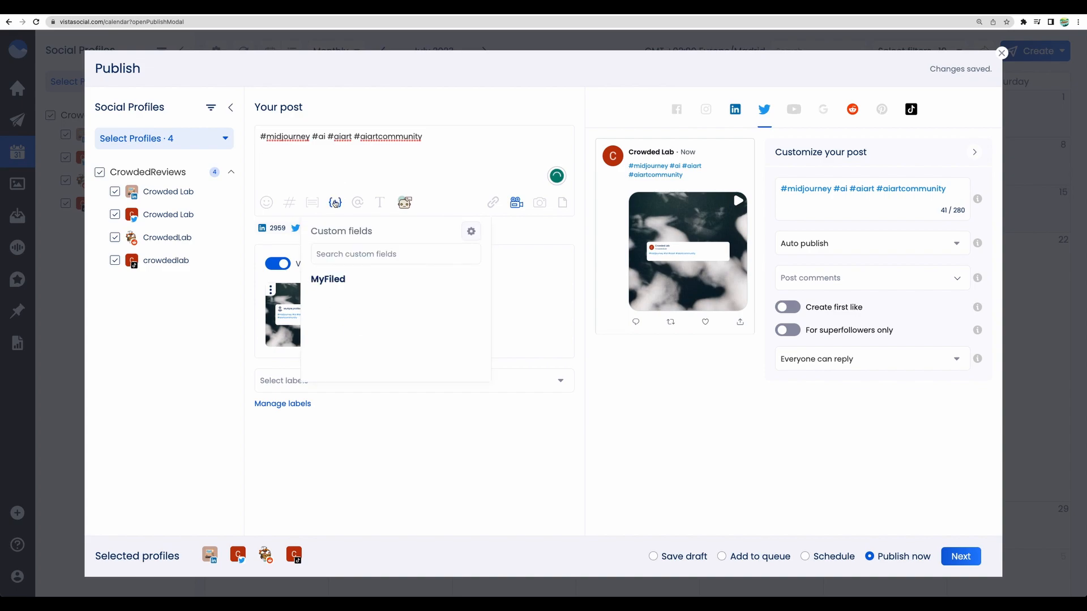
left_click(360, 283)
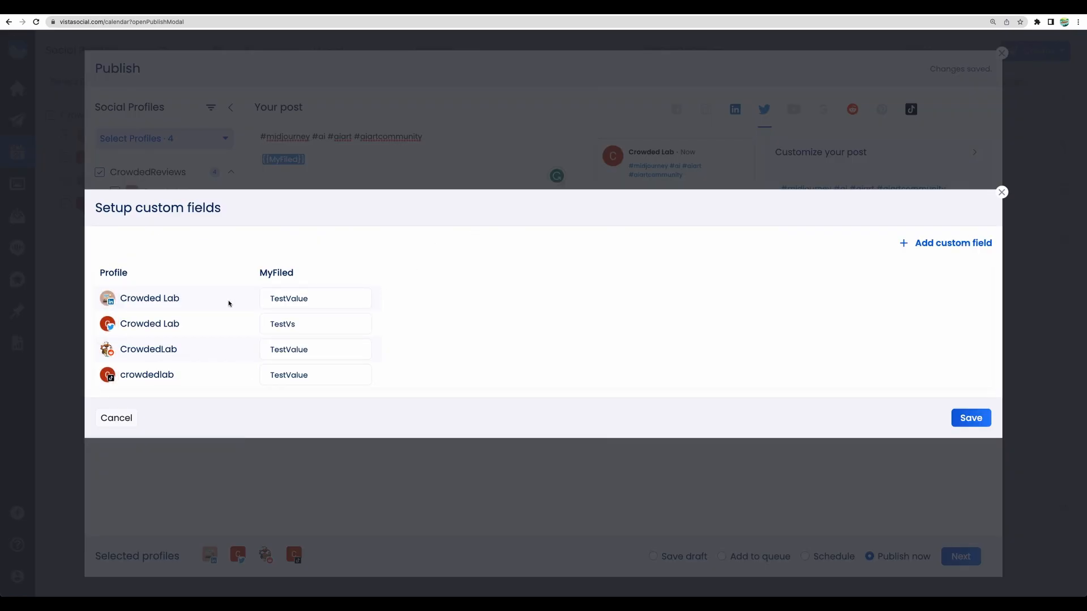
left_click_drag(326, 301, 288, 300)
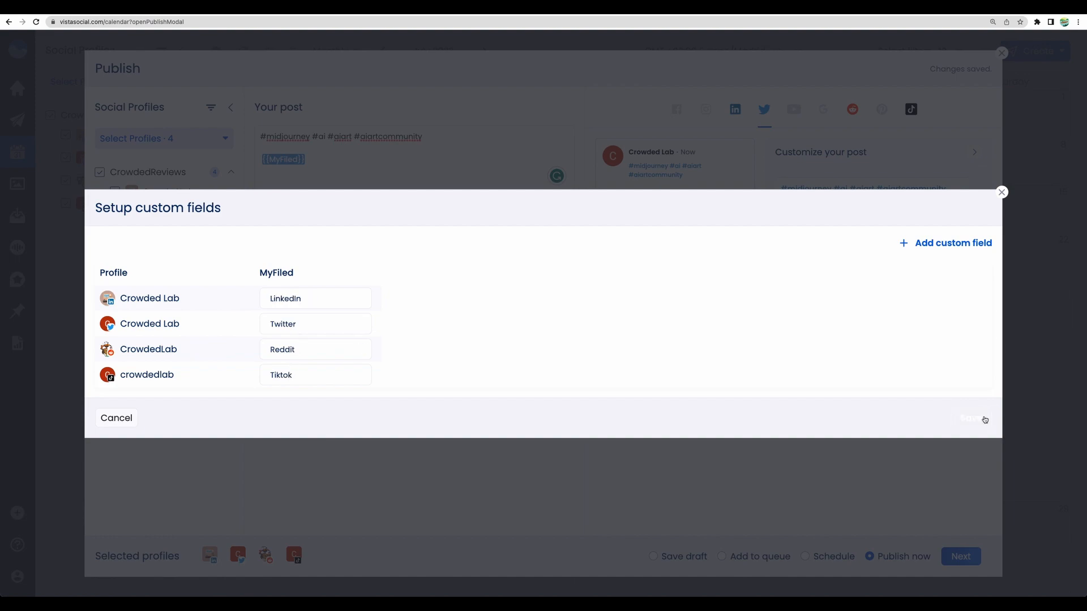
left_click(985, 420)
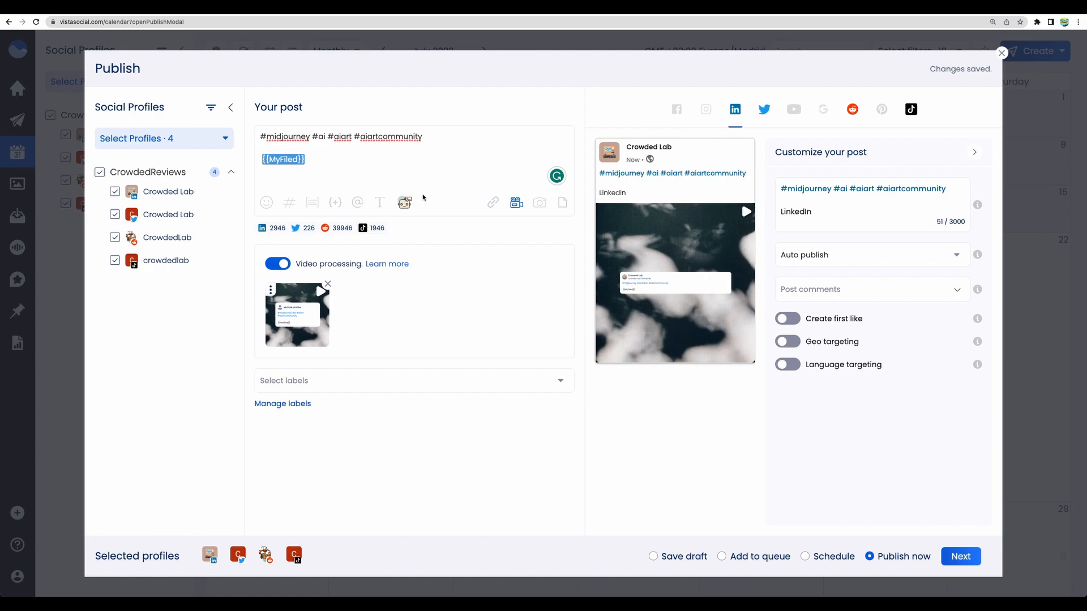
Step: Compare the custom field's text in the Twitter, Reddit, TikTok and LinkedIn previews, and review the video attachment sources
left_click(764, 112)
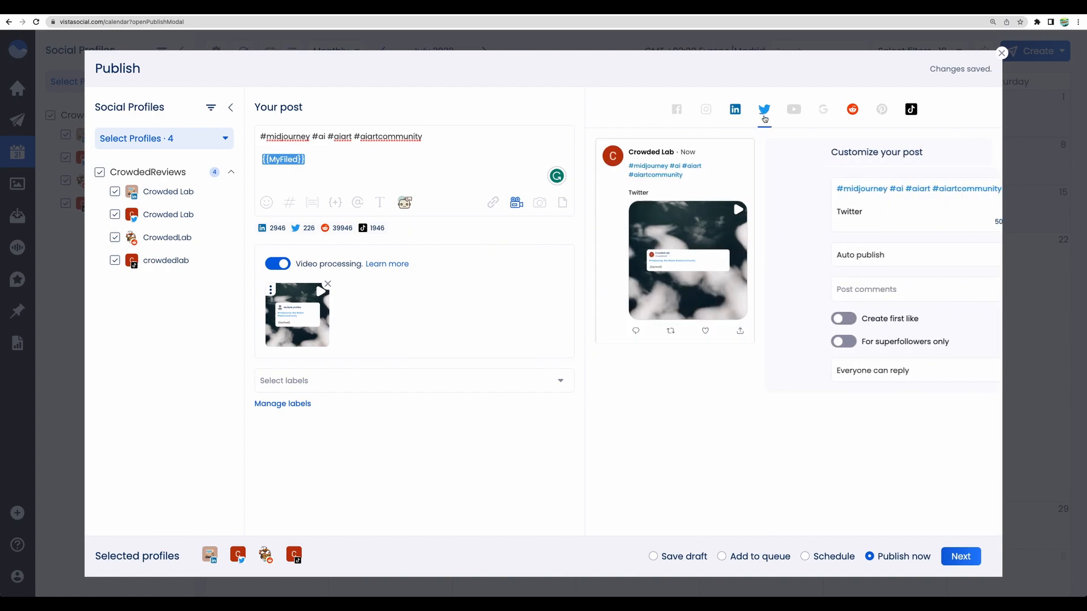
left_click(852, 111)
left_click(911, 111)
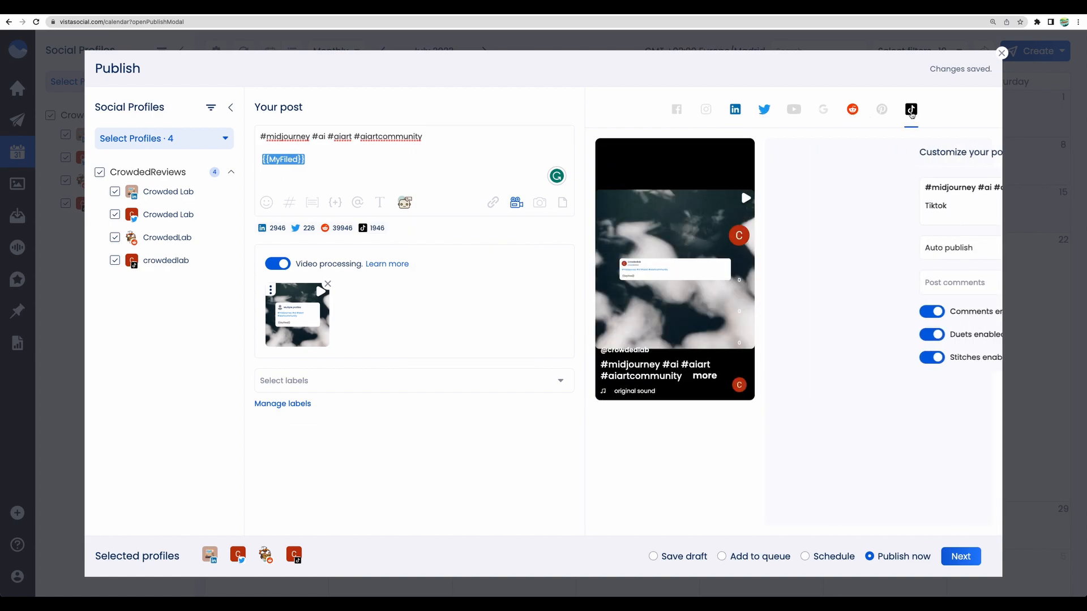
left_click(739, 113)
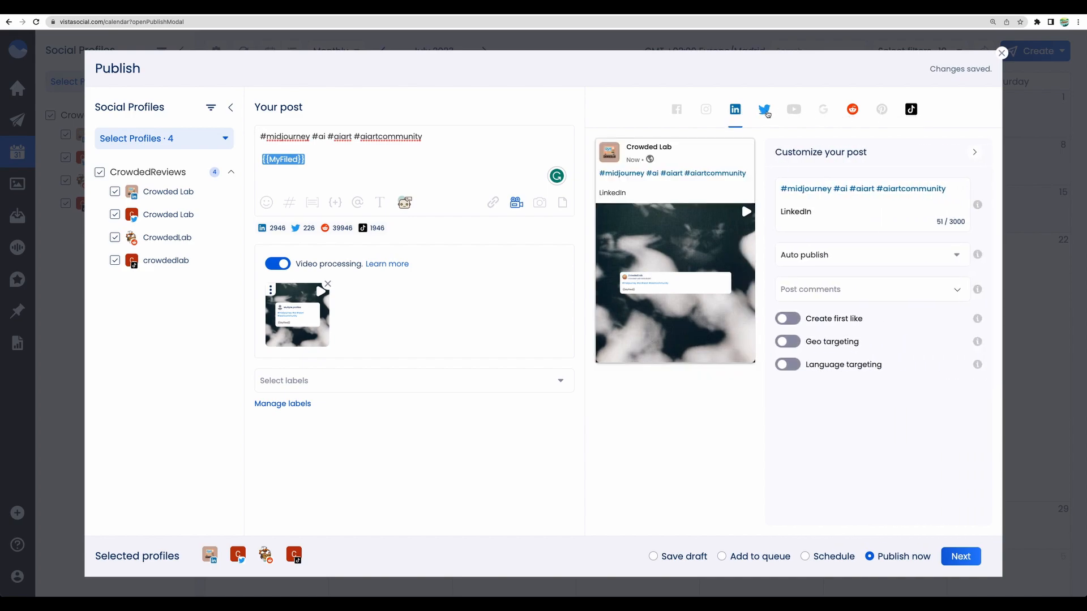
left_click(517, 202)
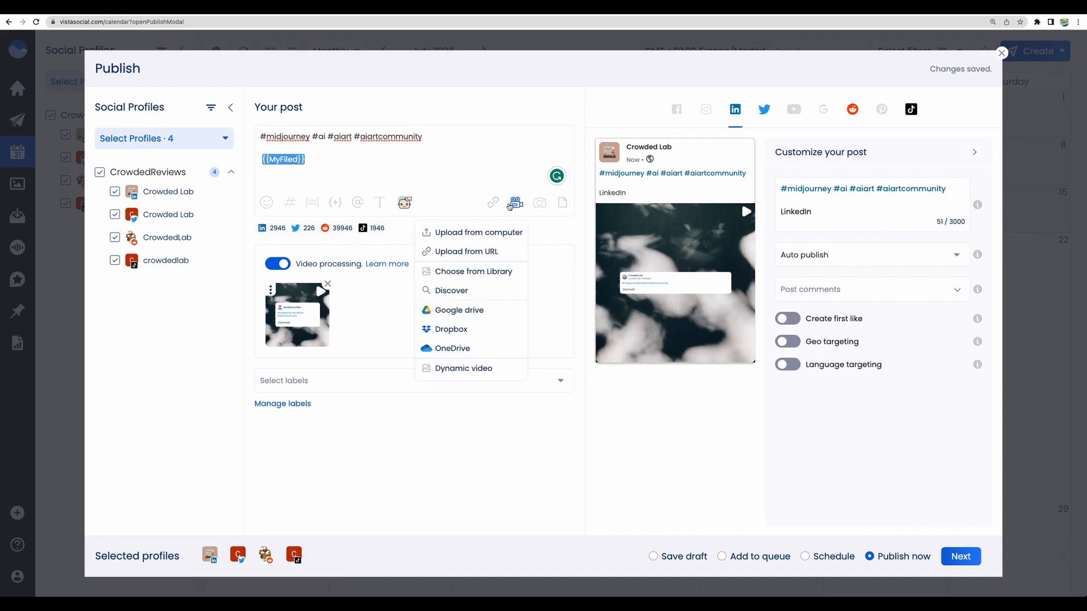
left_click(513, 239)
Step: Insert a new universal mention for davidbeckham into the post and open the saved mention for editing
left_click(357, 202)
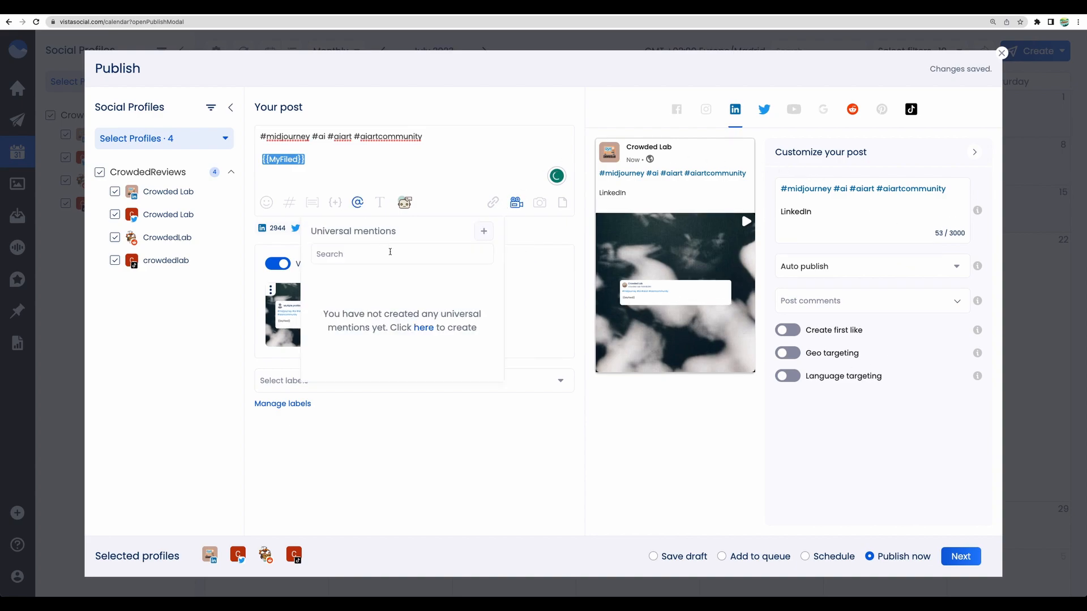
left_click(426, 332)
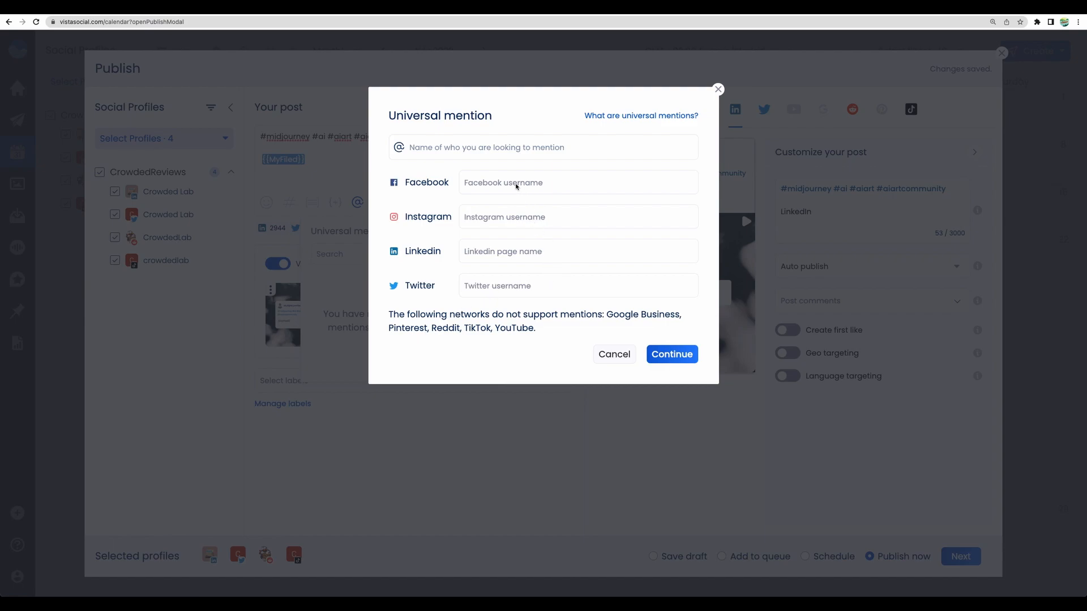
type("davidbeckham")
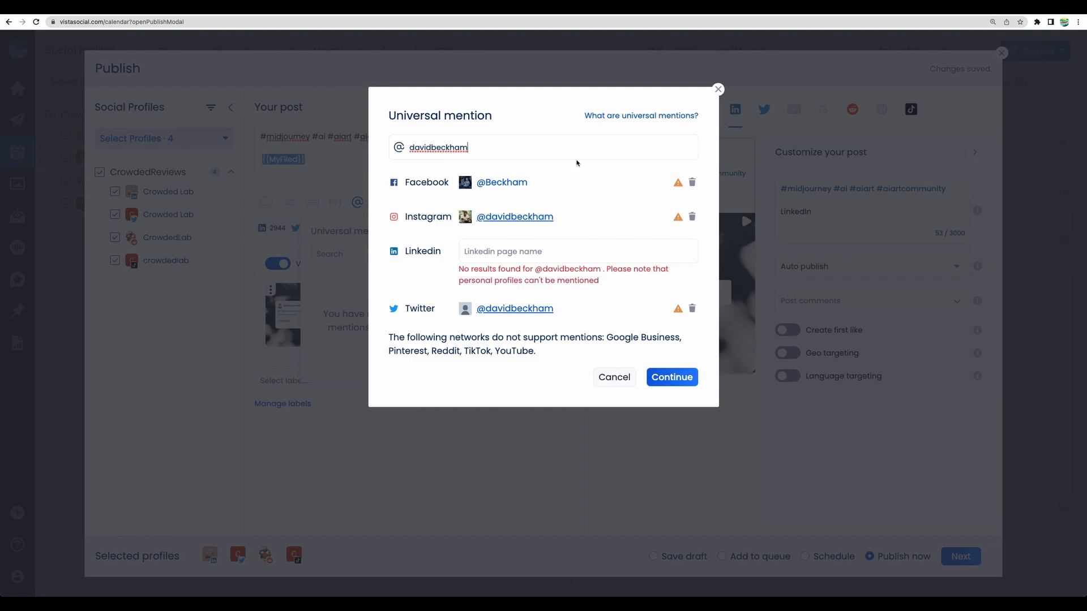
mouse_move(681, 188)
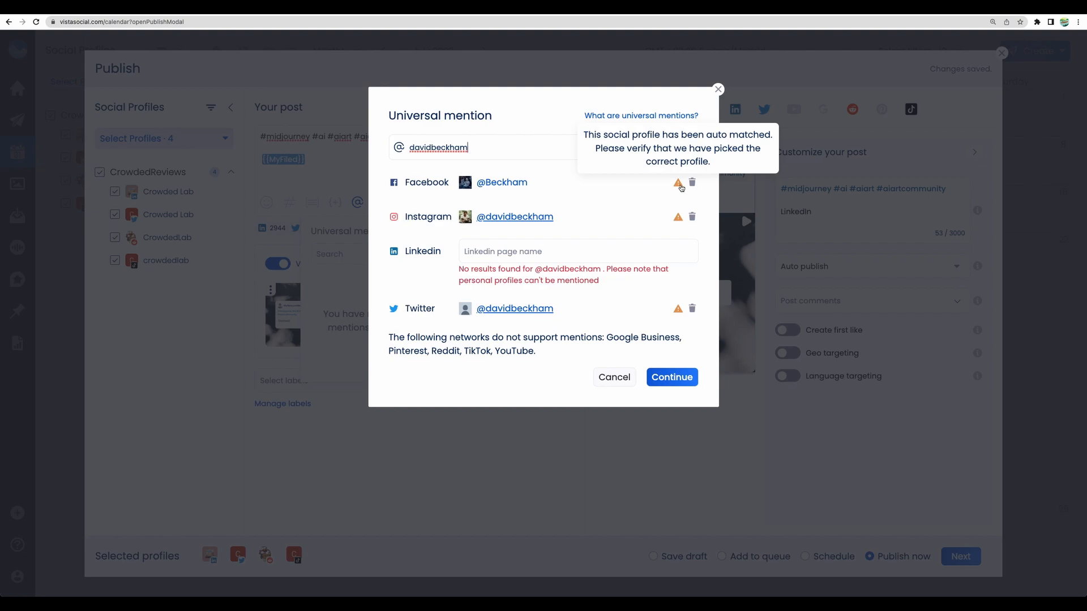
mouse_move(676, 313)
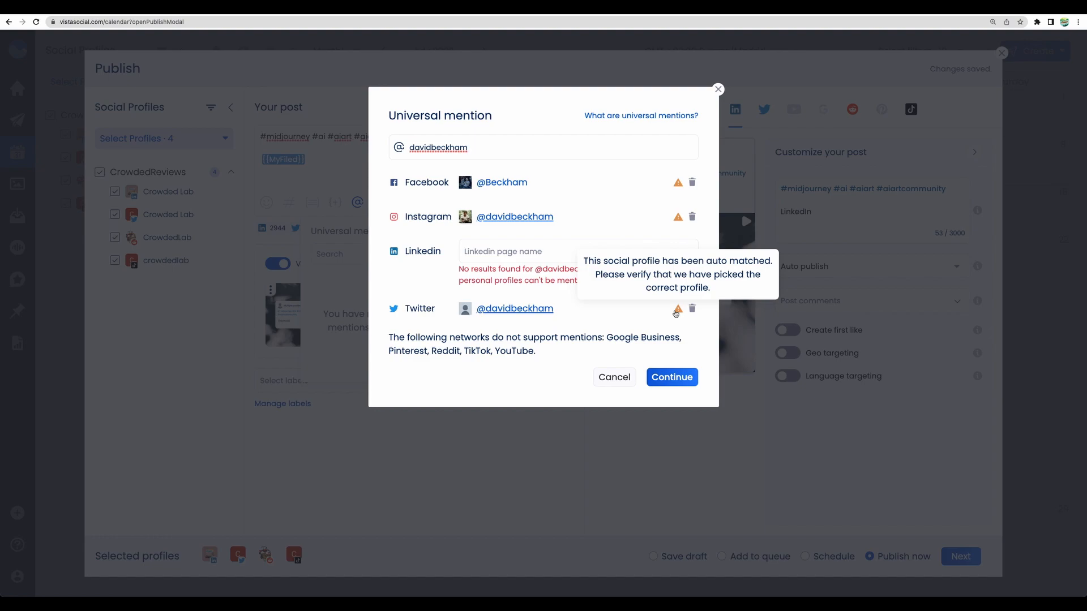
left_click(672, 377)
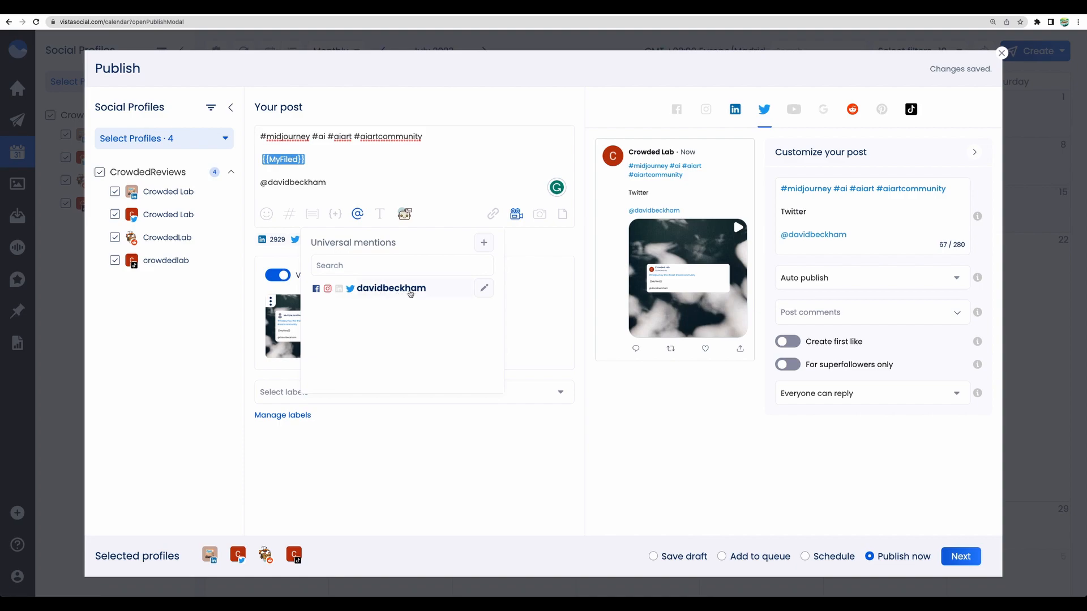
left_click(483, 288)
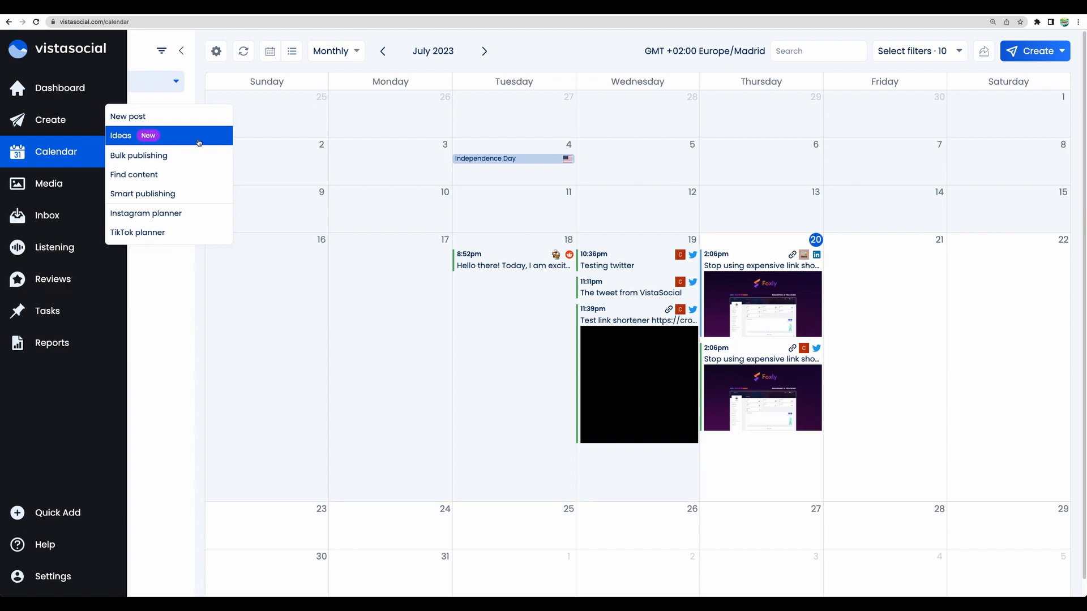
Step: Open the Ideas page for saving post ideas
left_click(199, 141)
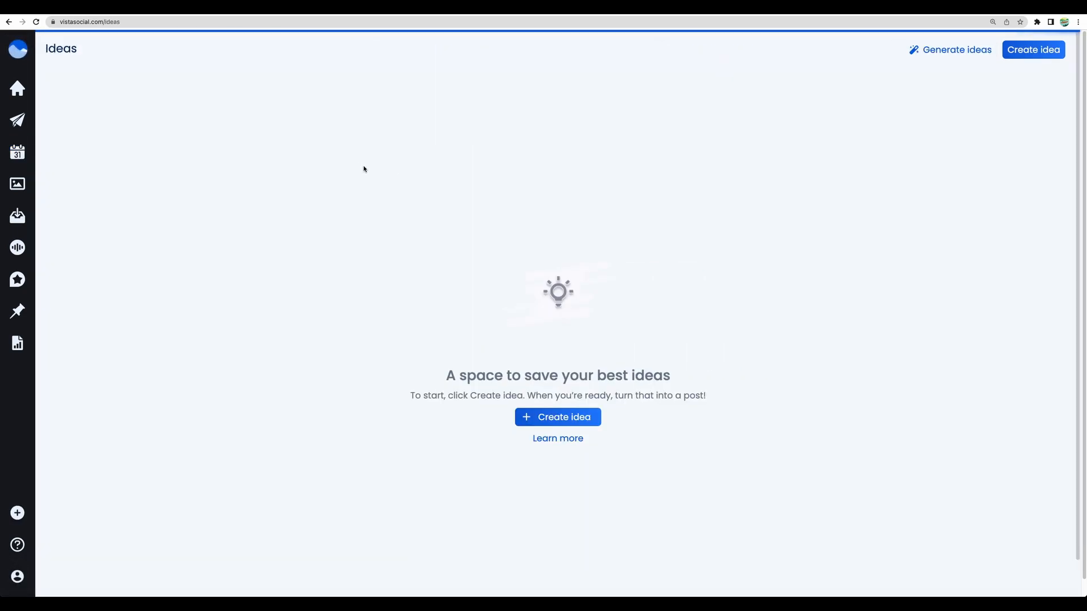
type("asdfd")
key("BackSpace")
key("BackSpace")
key("BackSpace")
key("BackSpace")
key("BackSpace")
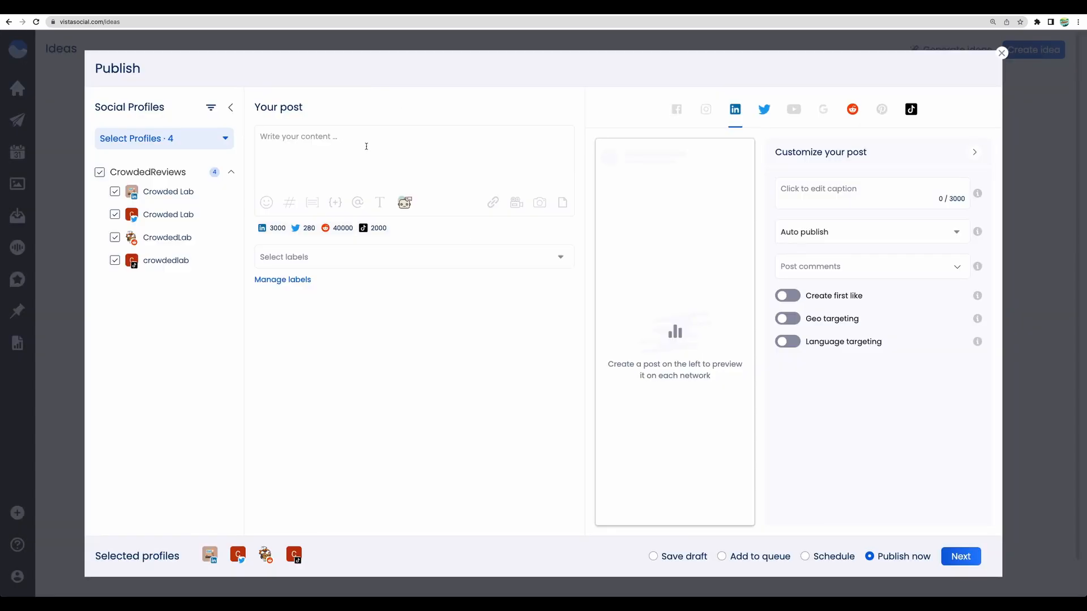
Step: Review the AI Assistant's example caption prompts and look at the latest news import under bulk scheduling
left_click(403, 205)
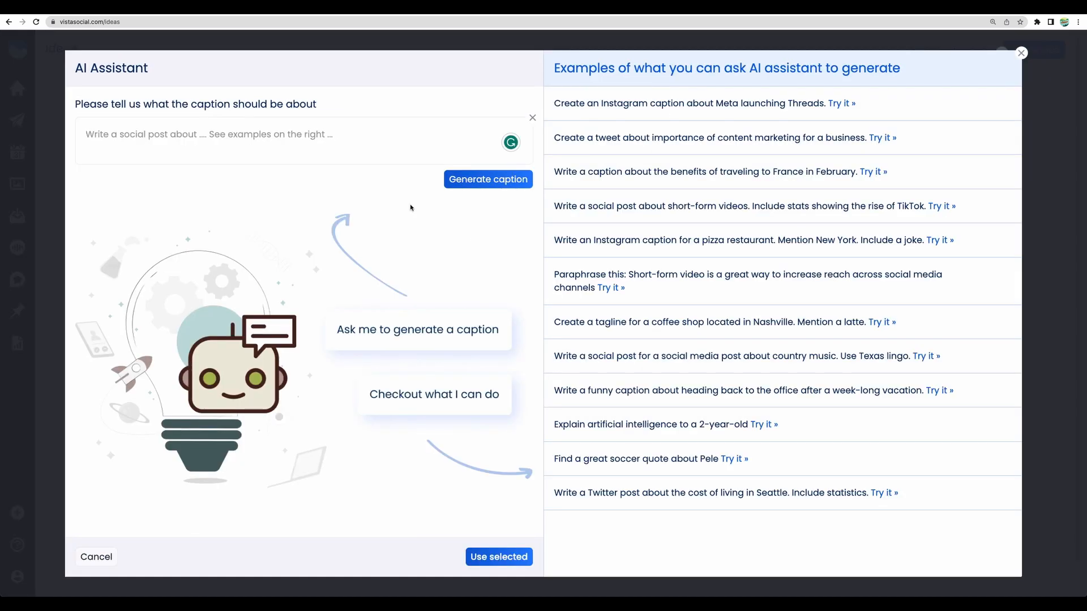
left_click(621, 109)
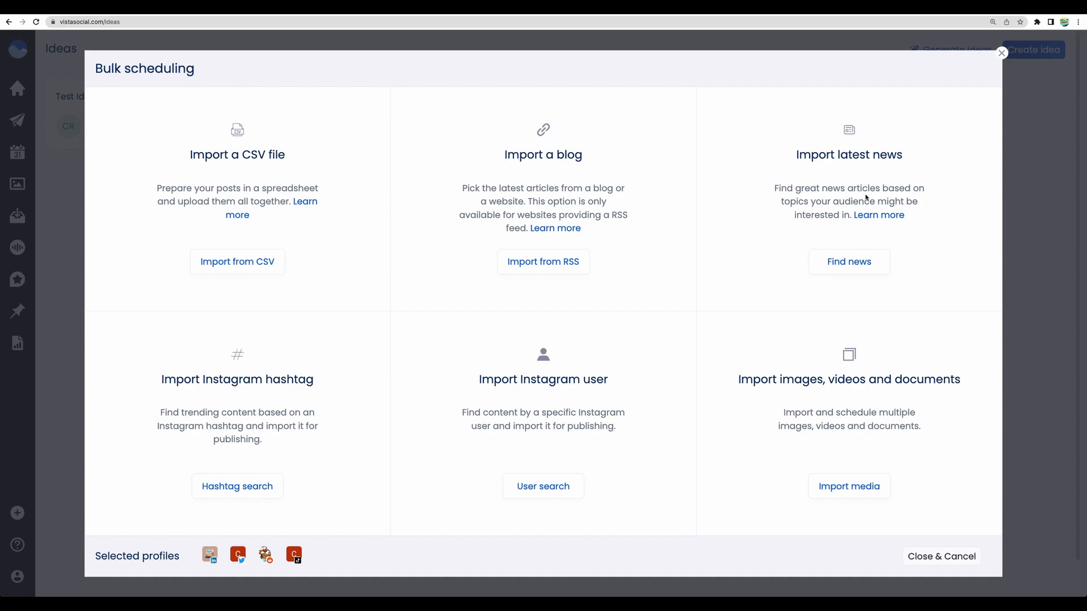
left_click(840, 259)
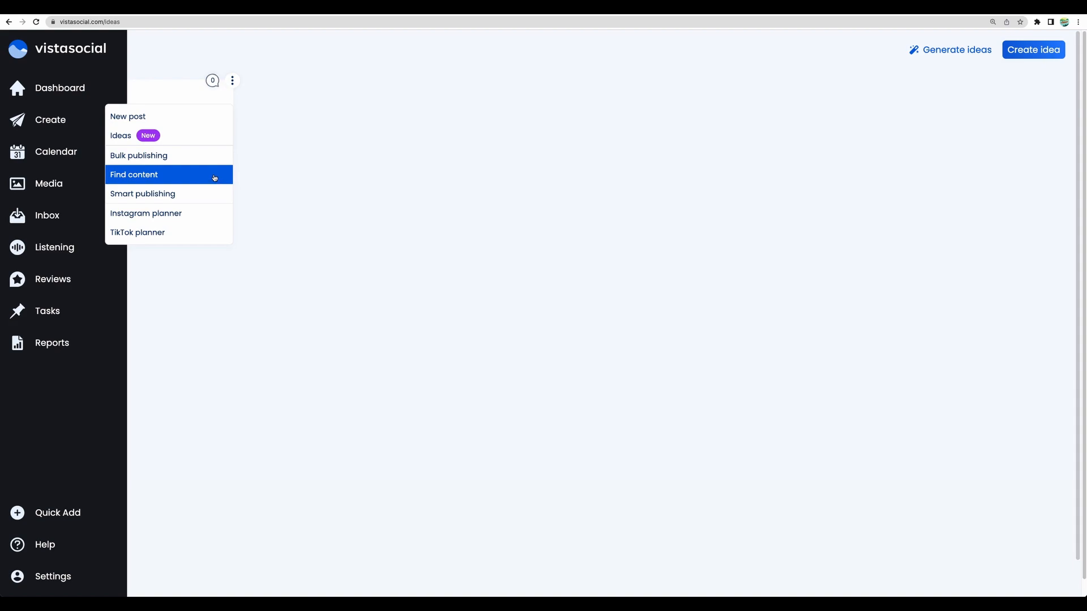
Step: Search the latest news in Find content for midjourney and start a post from the first article
left_click(214, 176)
left_click(252, 265)
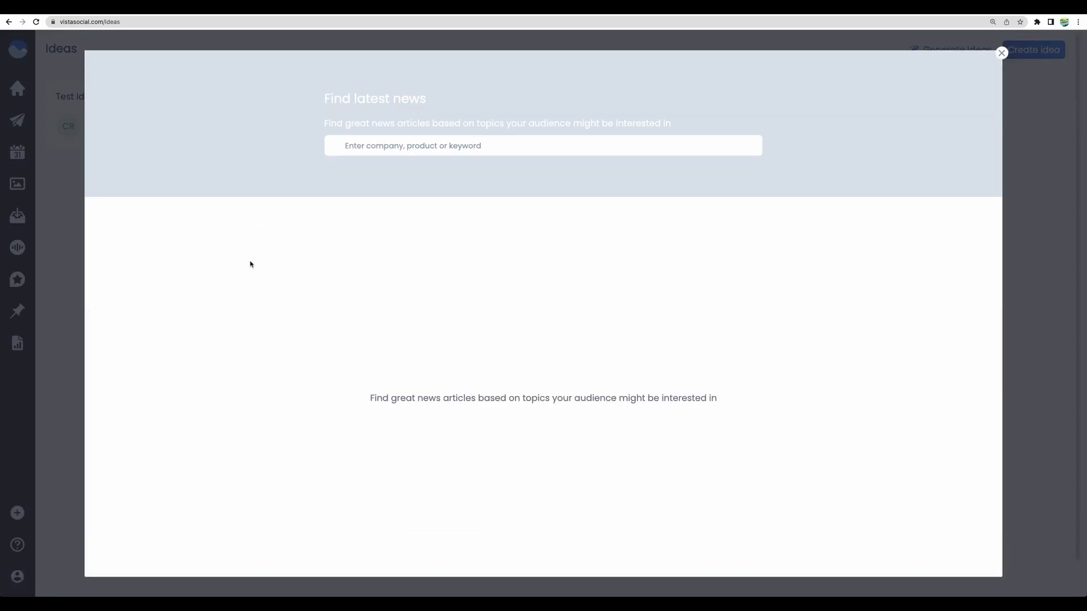
left_click(402, 146)
type("midjourney")
key("Return")
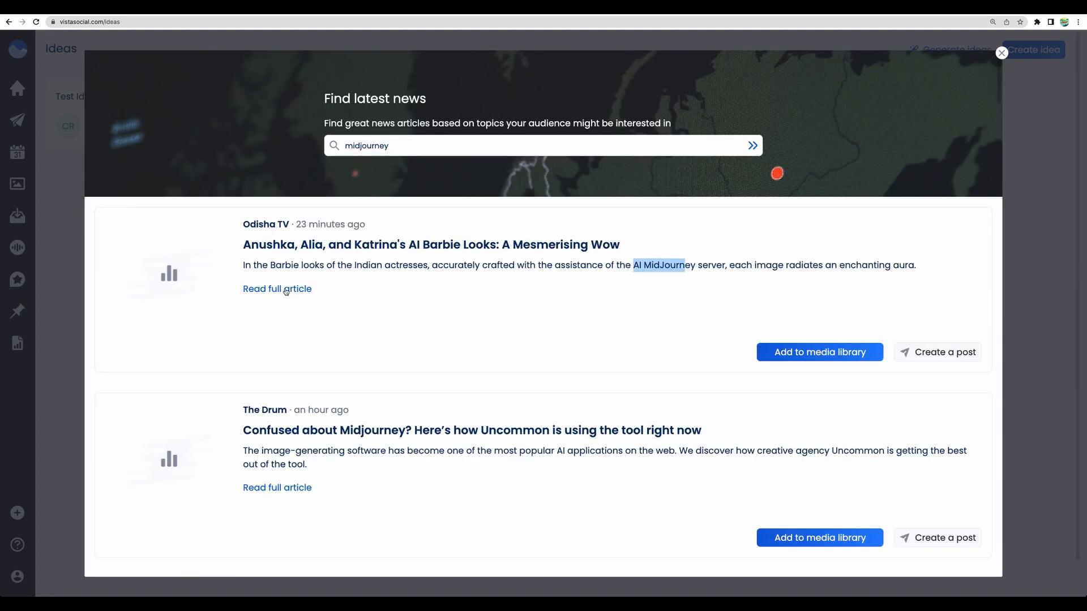
left_click(945, 354)
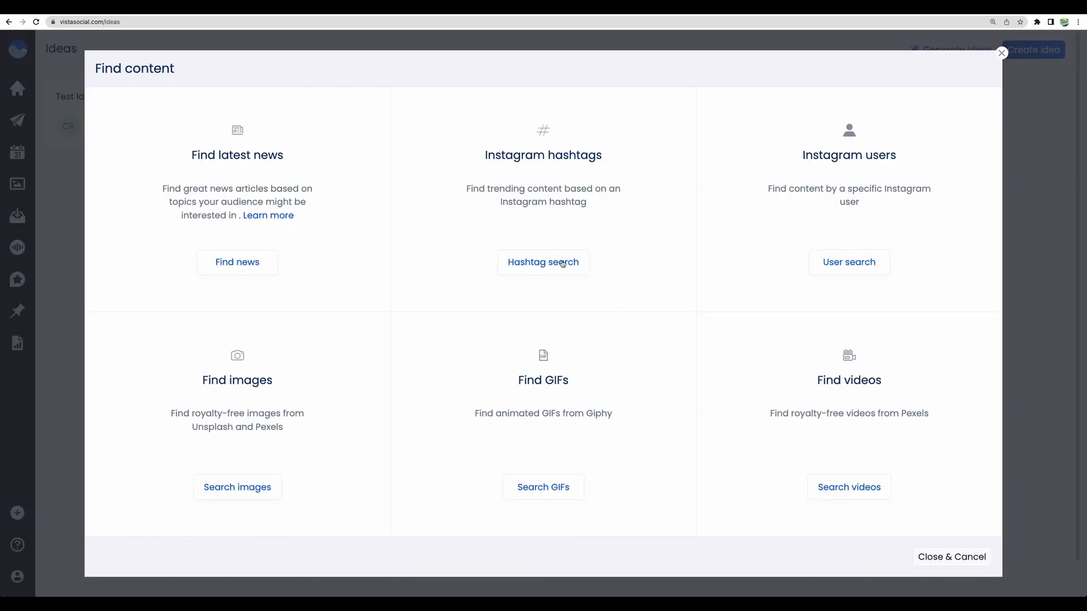
Step: Search for trending Instagram content based on the hashtag ai
left_click(545, 262)
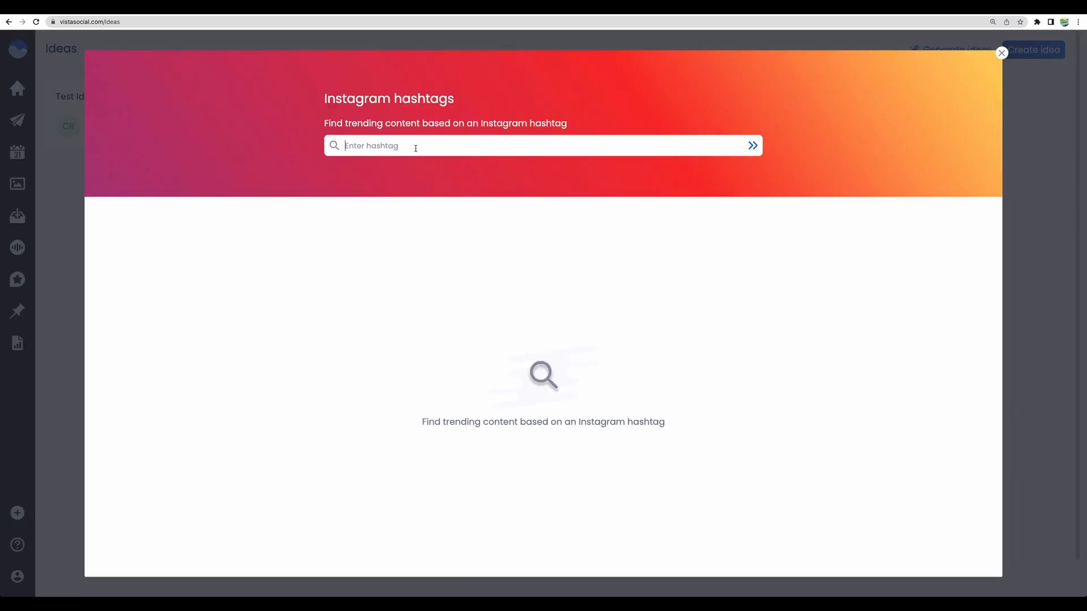
type("ai")
key("Return")
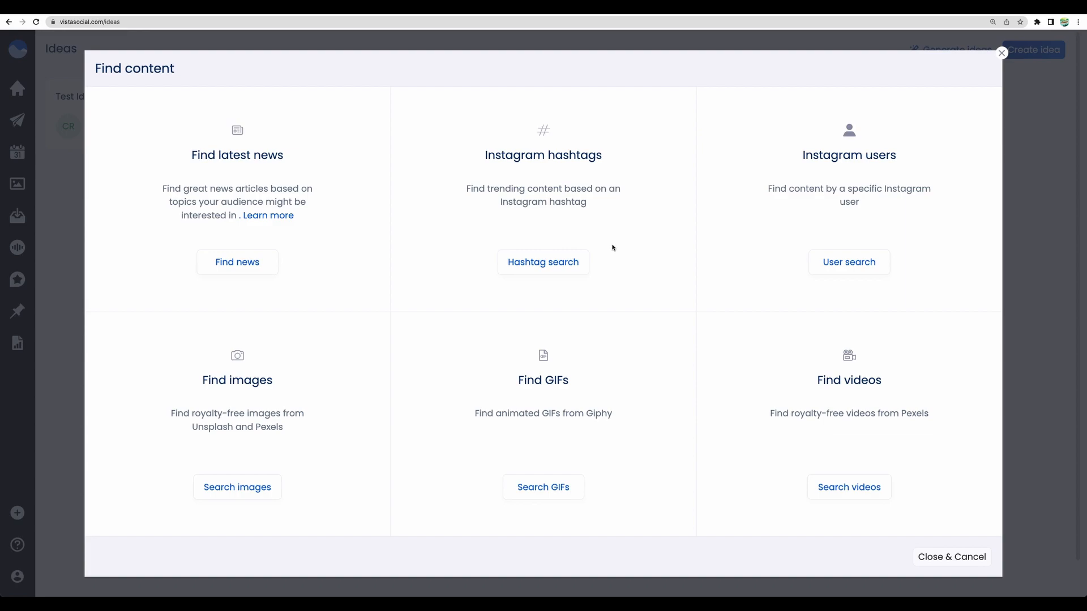
Step: Browse the royalty-free images from Unsplash and Pexels and look at the animated GIFs from Giphy
left_click(237, 487)
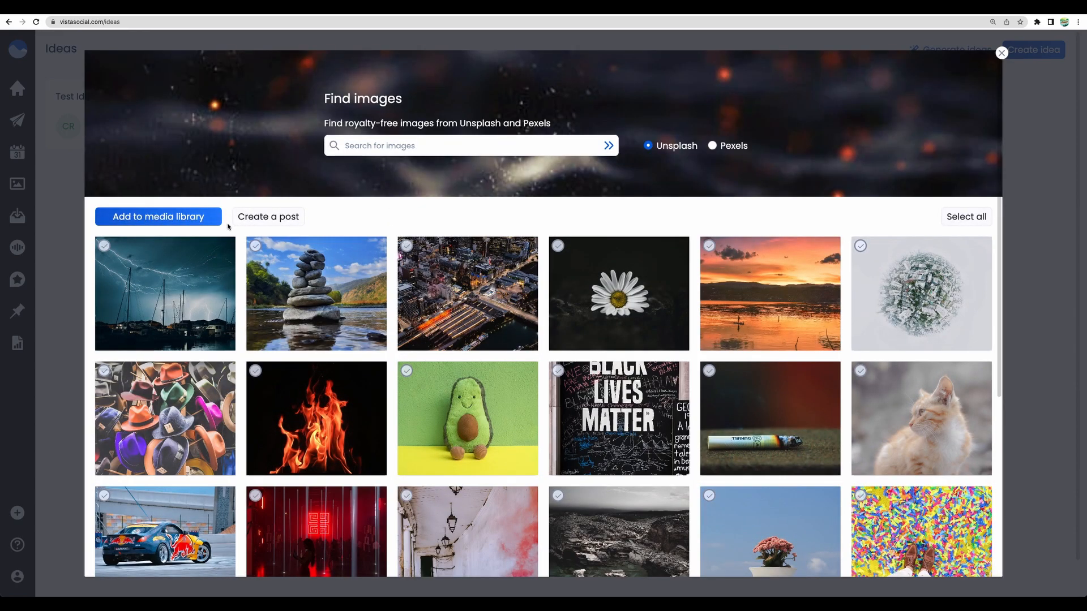
left_click(712, 146)
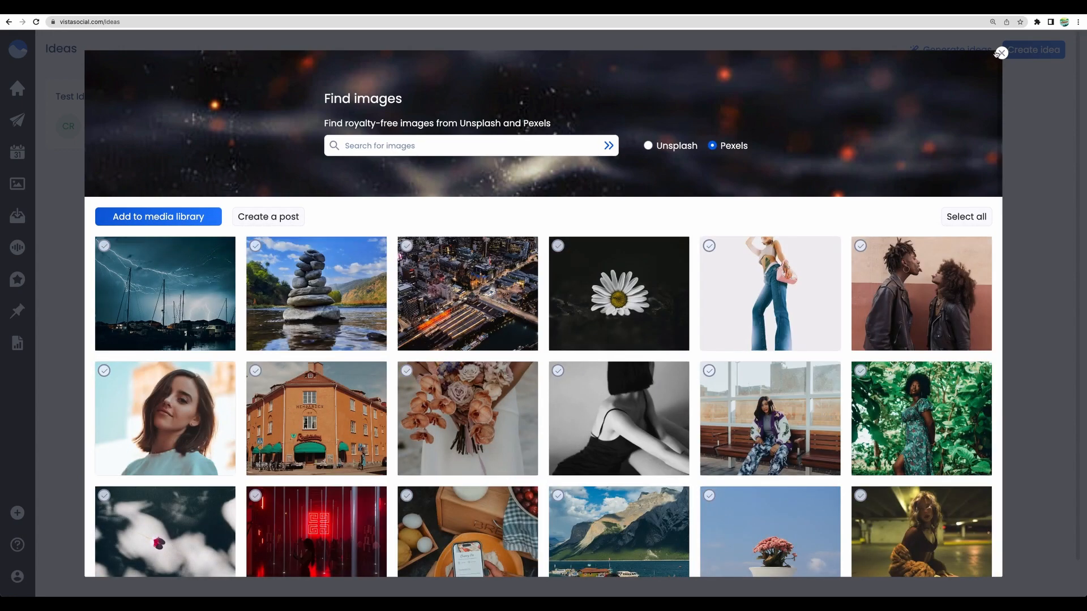
left_click(997, 53)
left_click(531, 490)
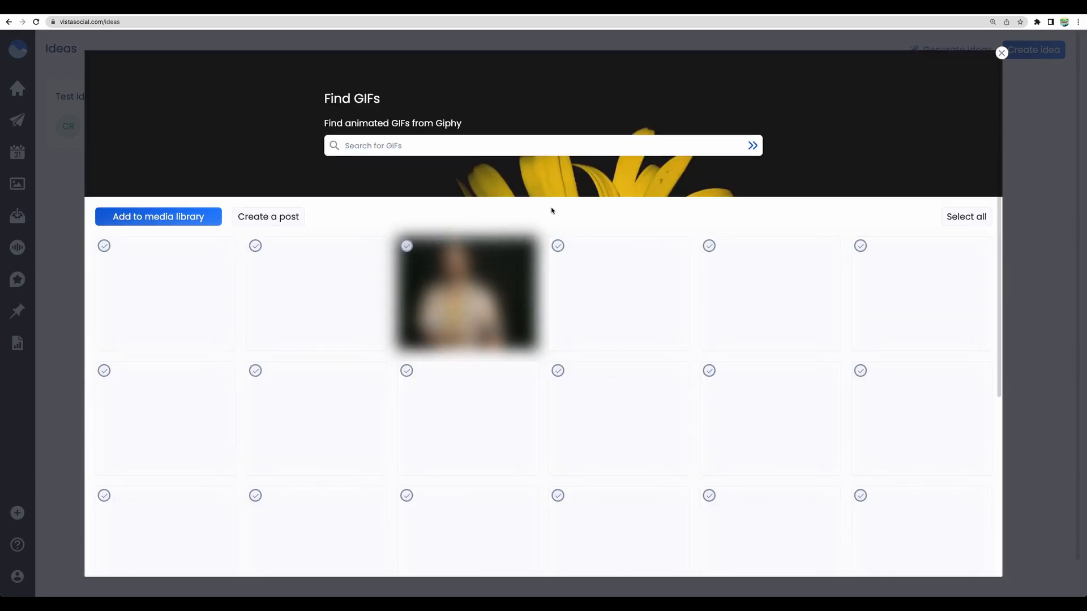
left_click(1001, 52)
left_click(1019, 485)
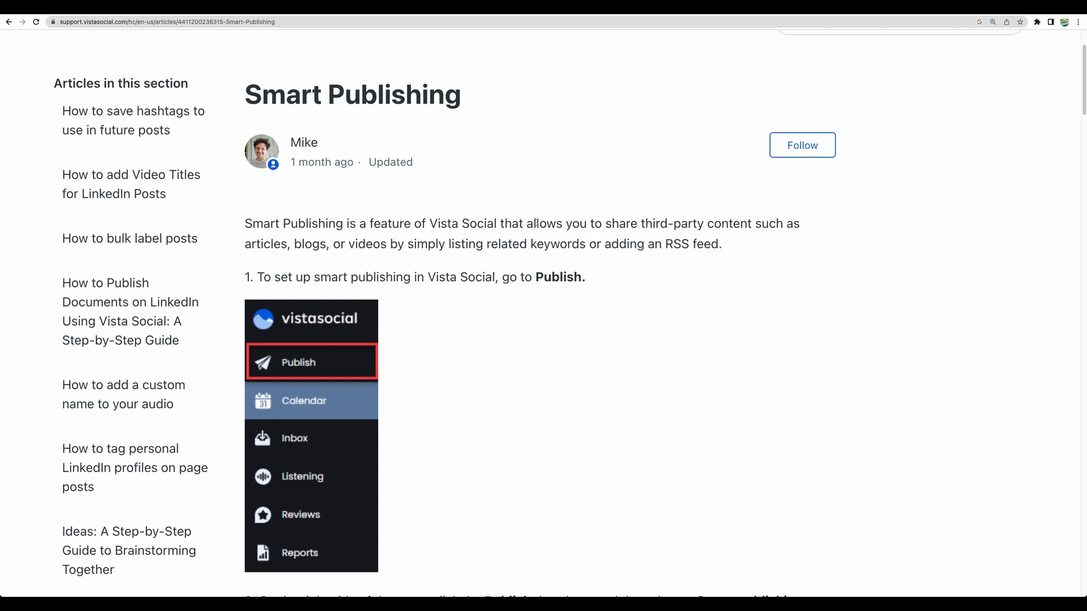
Step: Read the Smart Publishing help article and open the setup for adding a new smart publisher
left_click_drag(614, 222, 583, 244)
left_click(584, 255)
scroll(587, 261, "down", 5)
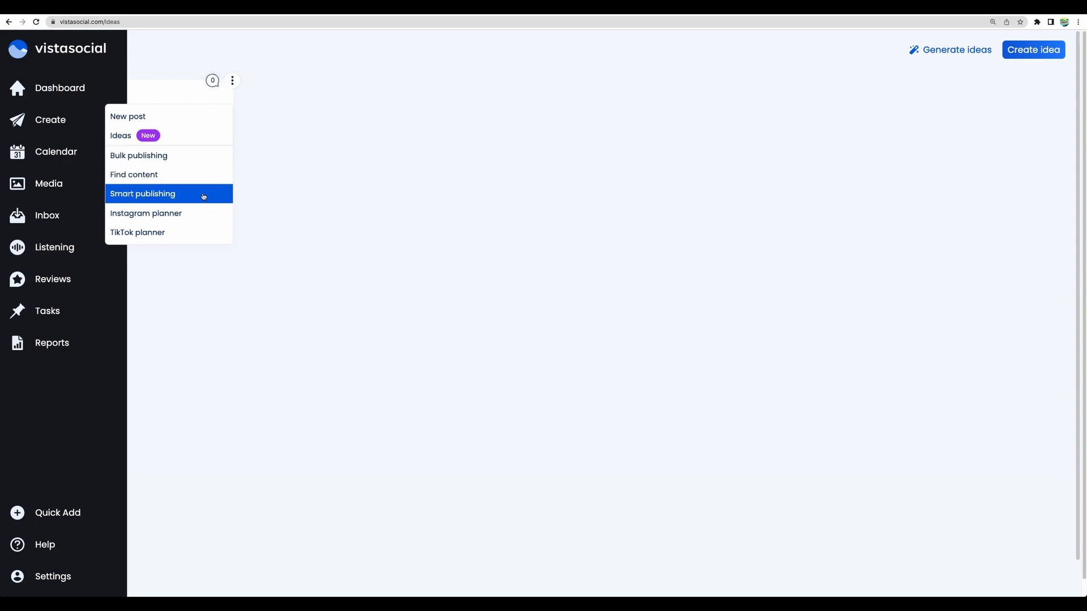
left_click(203, 195)
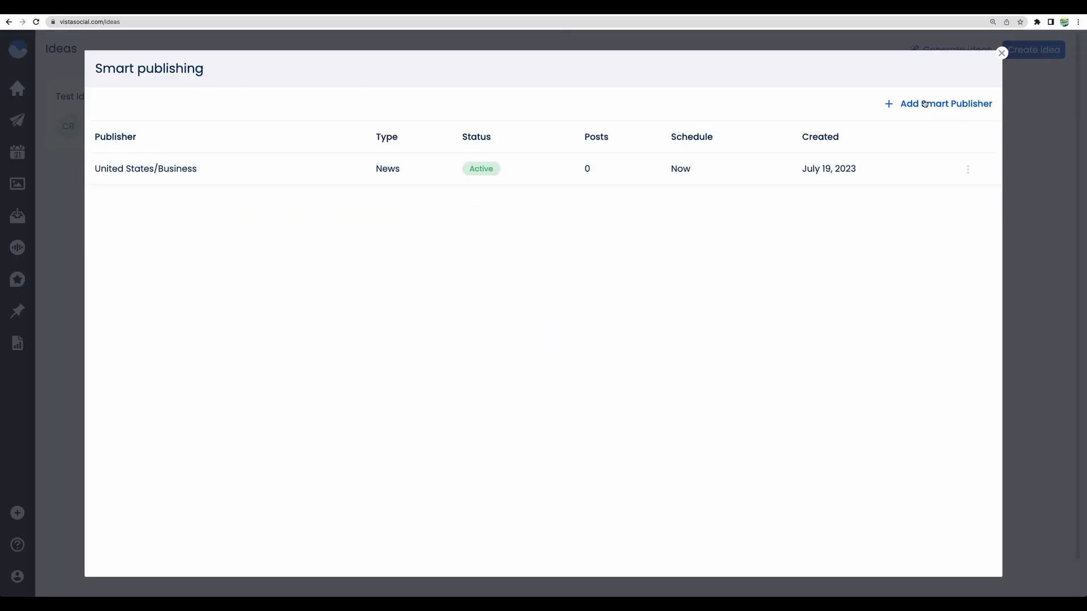
left_click(924, 104)
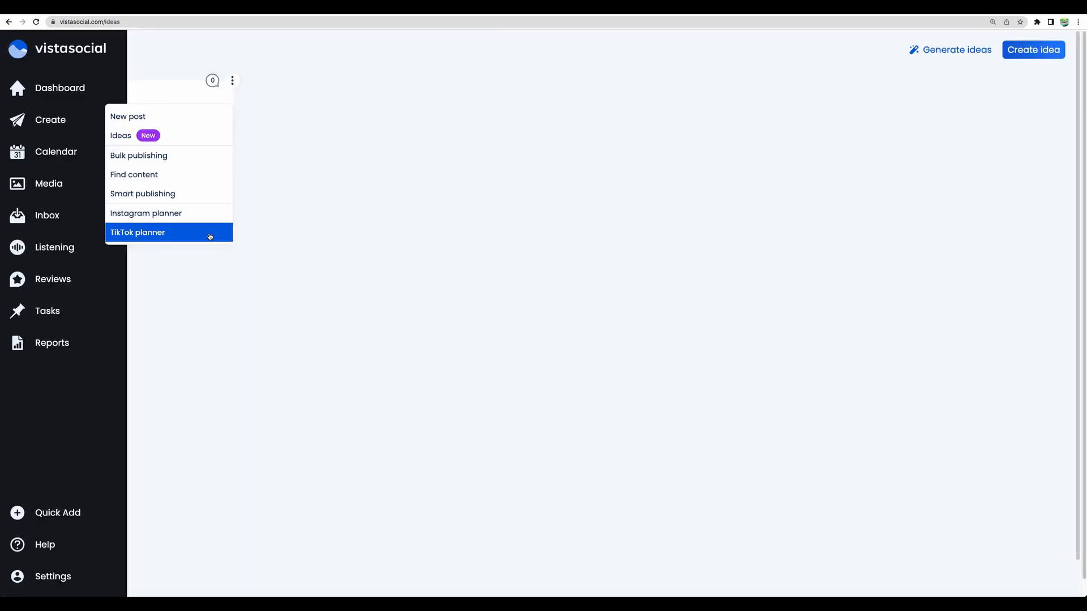
Step: Open the TikTok planner and preview the astronaut video from its media list
left_click(210, 237)
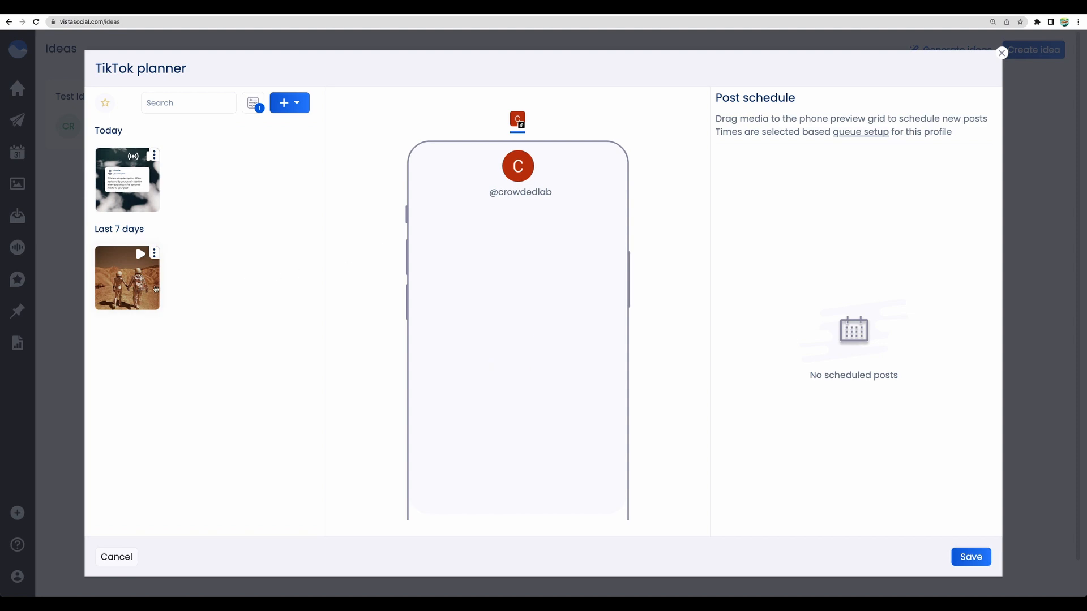
left_click(297, 104)
left_click(149, 287)
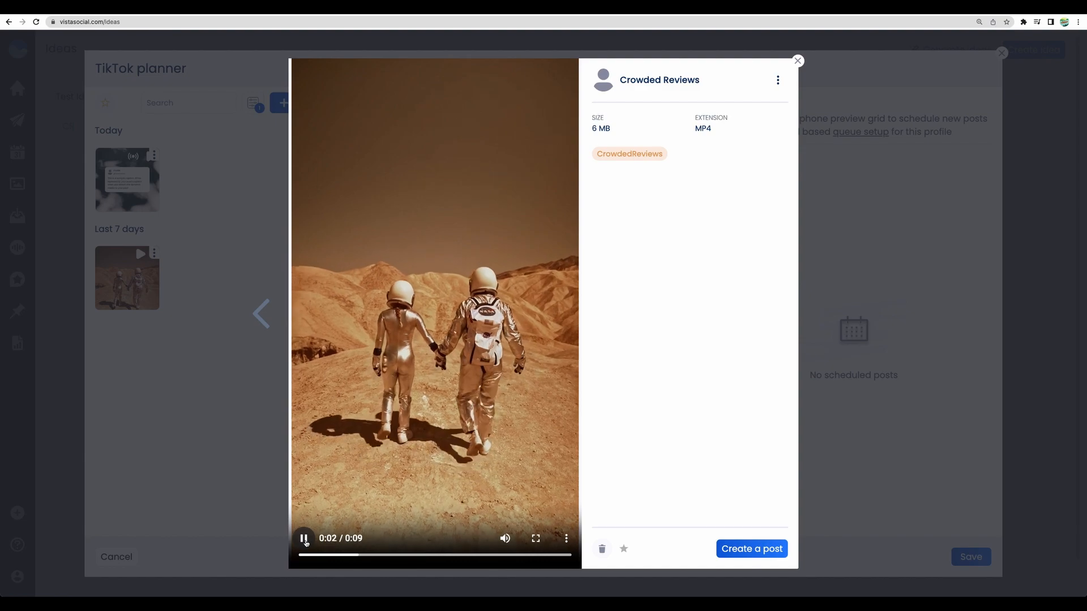
left_click(304, 540)
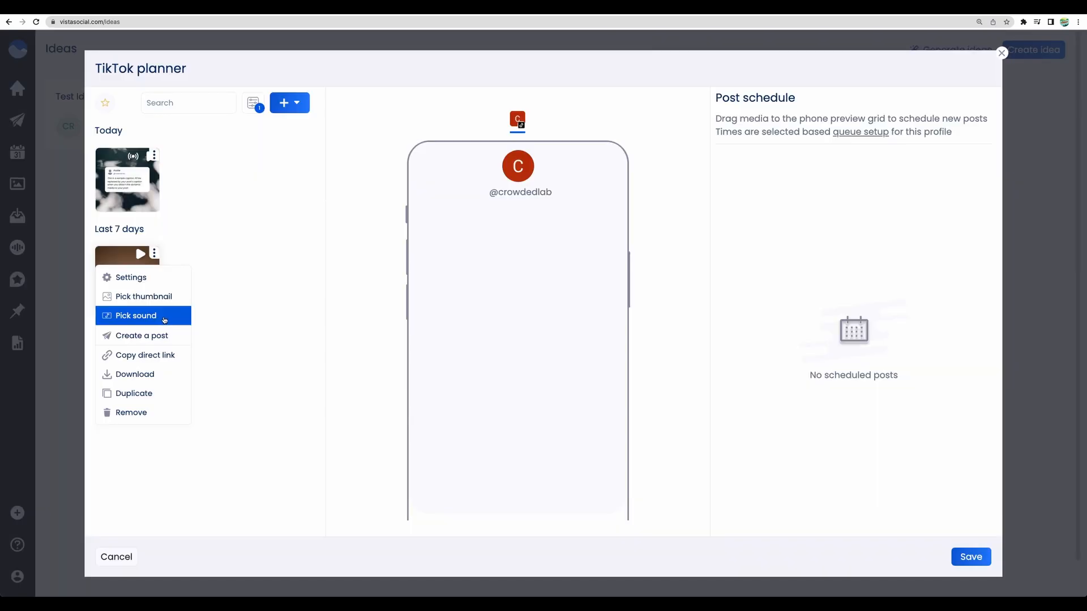
Step: Compare trending and media library sounds, and replace the astronaut video's current sound with the trending Below the Heavens - remix
left_click(164, 316)
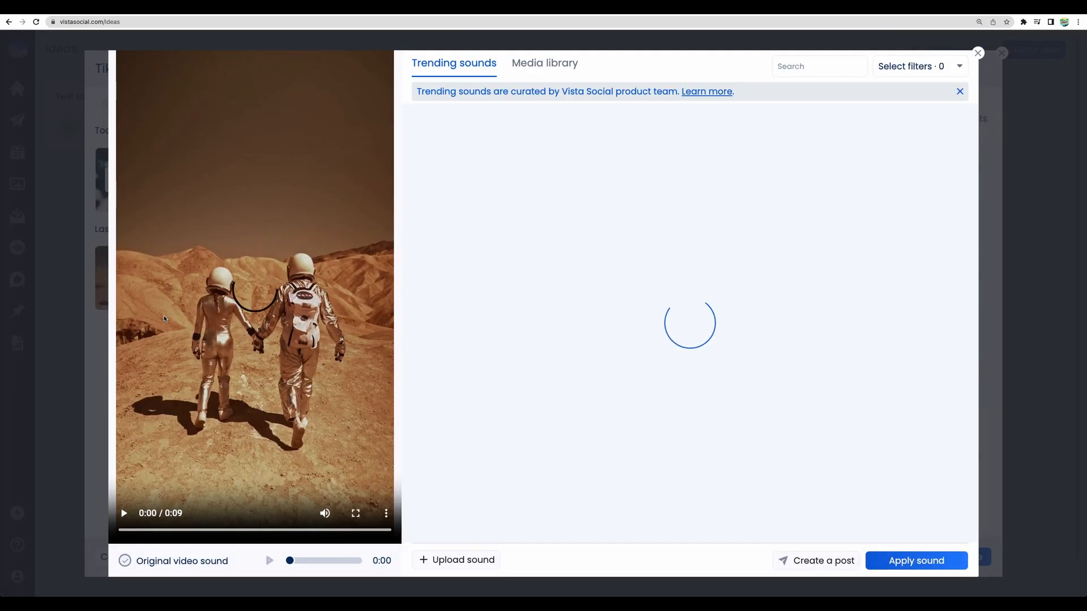
mouse_move(500, 265)
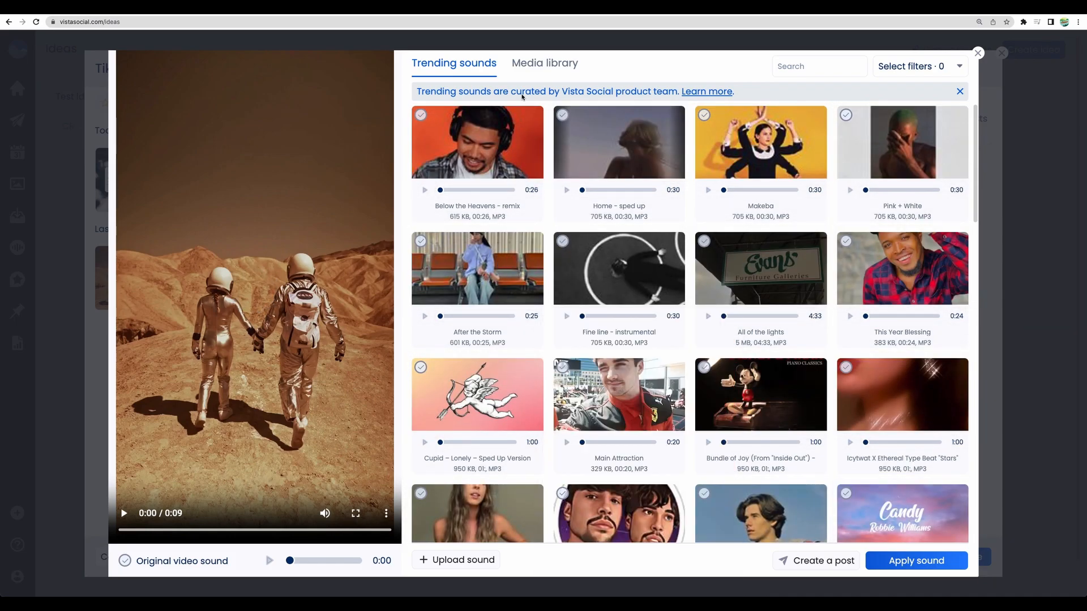
left_click(535, 65)
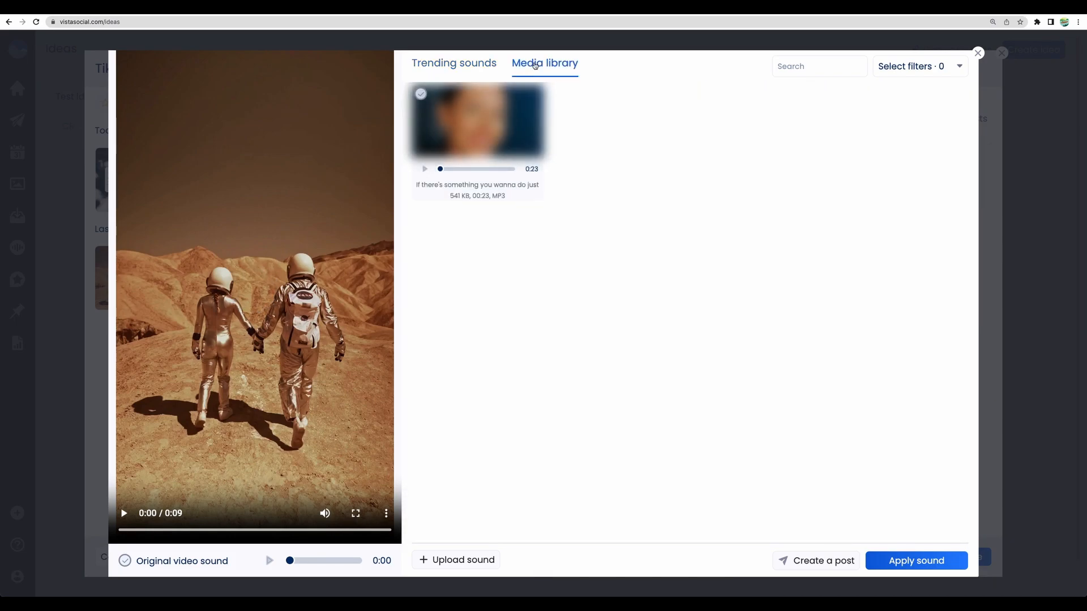
mouse_move(458, 144)
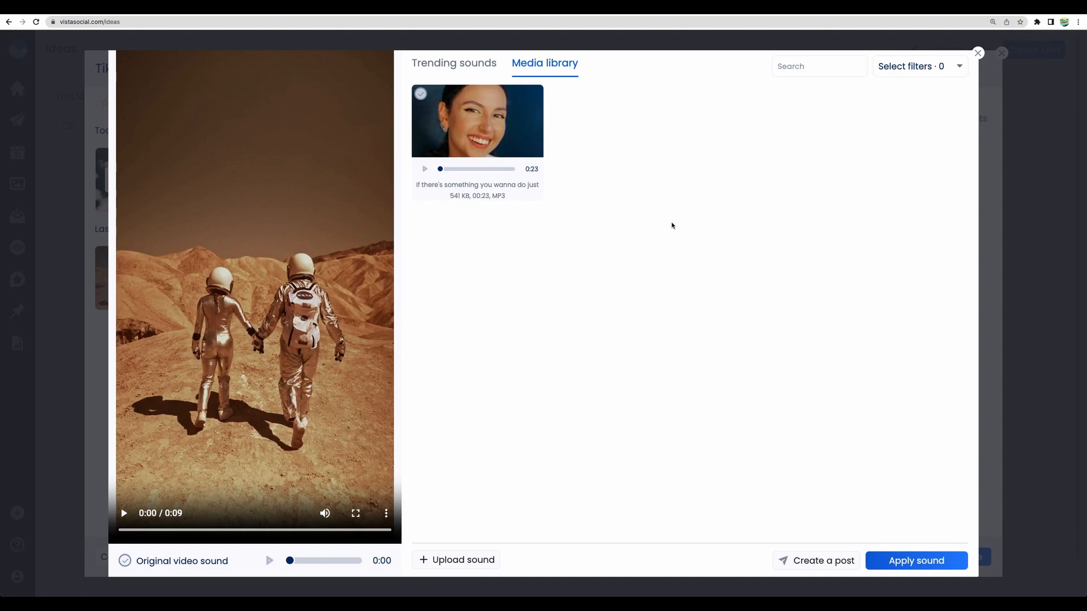
left_click(475, 67)
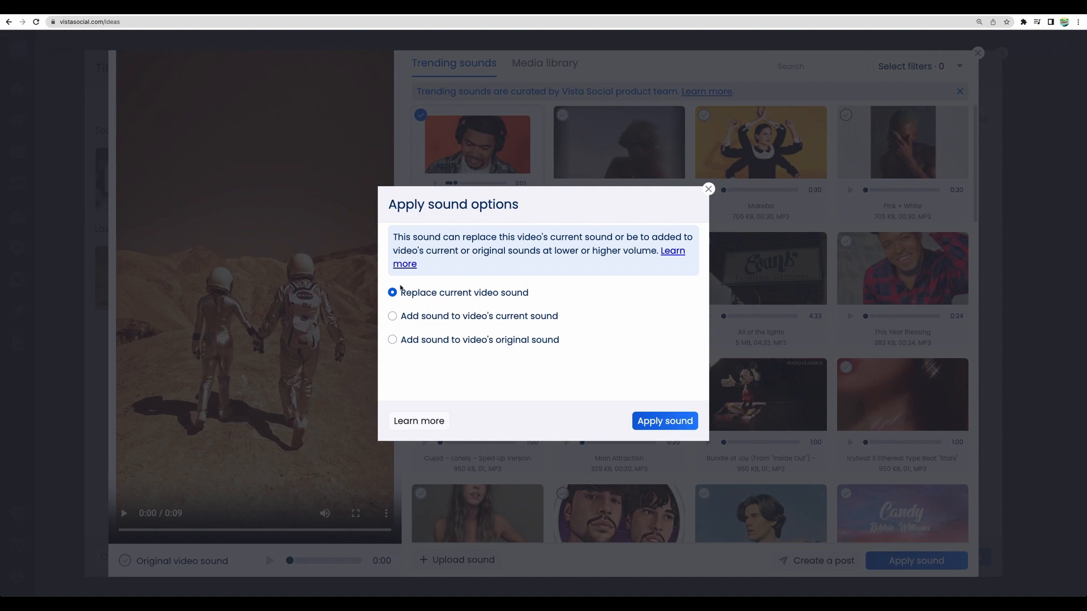
left_click(662, 421)
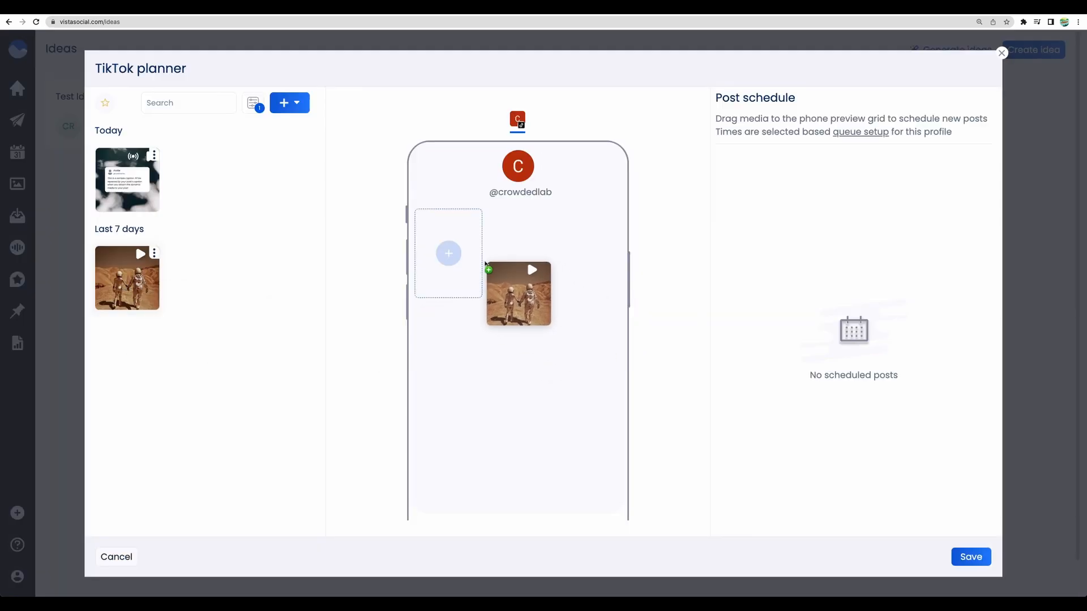
Step: Place the astronaut video in the TikTok planner's phone preview grid and review the post's editing options
left_click_drag(485, 263, 478, 266)
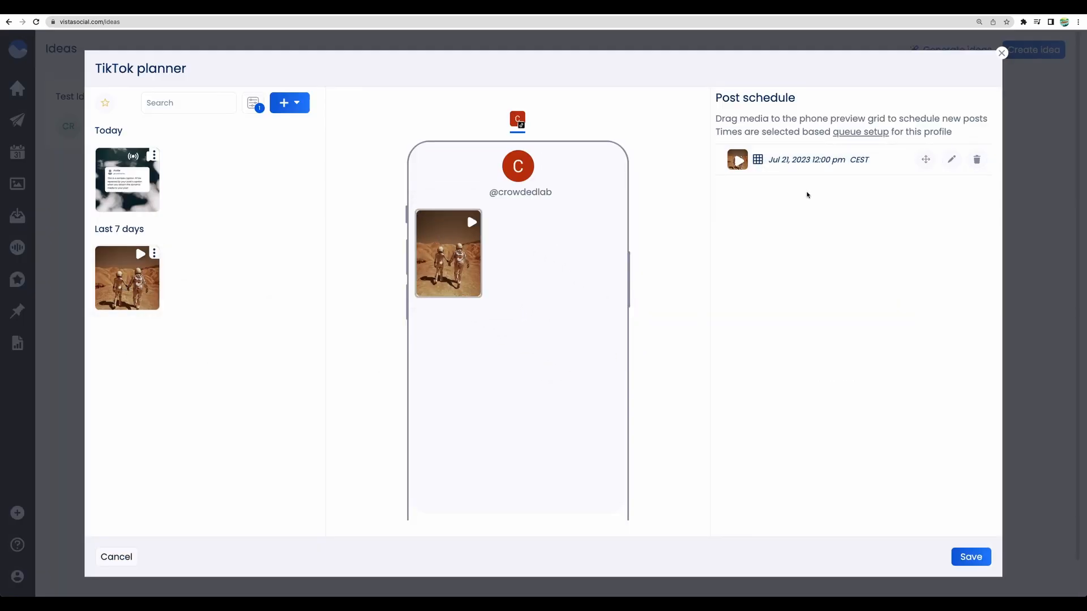
left_click(474, 291)
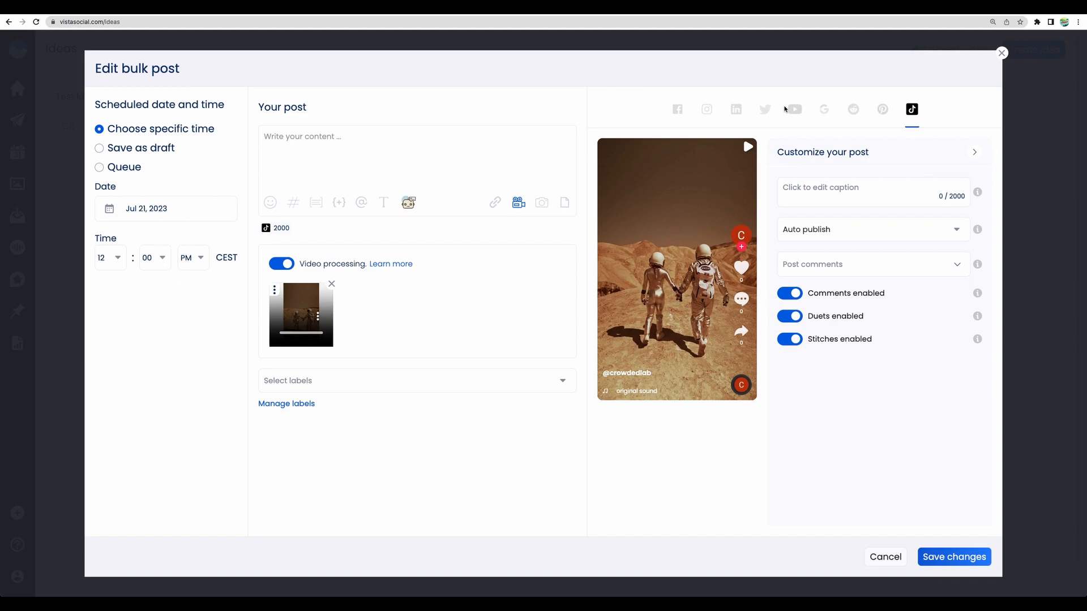
left_click(1001, 53)
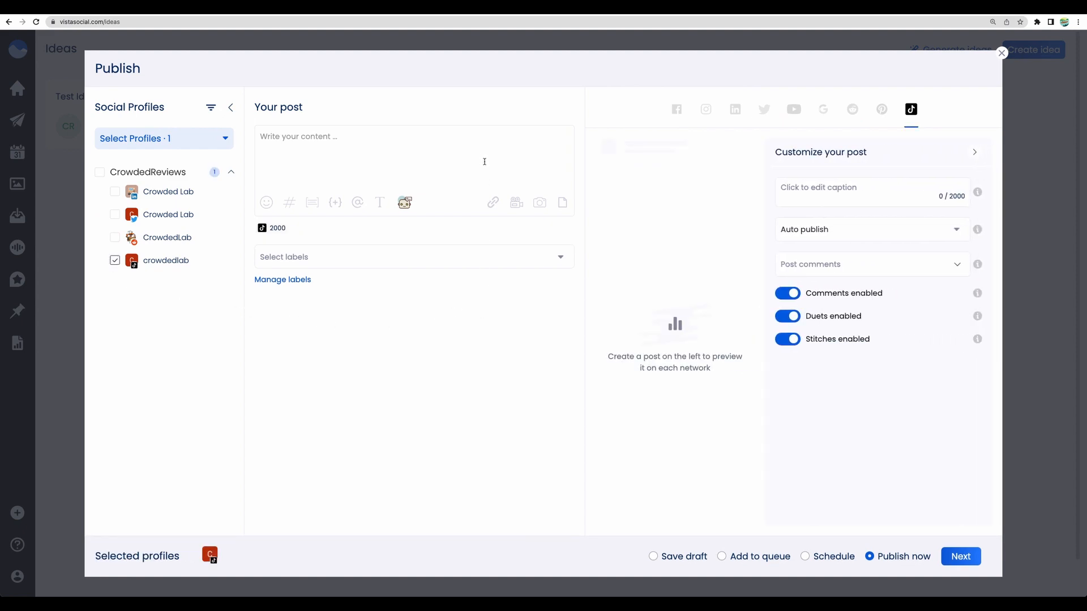
Step: Attach the astronaut video from the media library to the new crowdedlab TikTok post
left_click(517, 203)
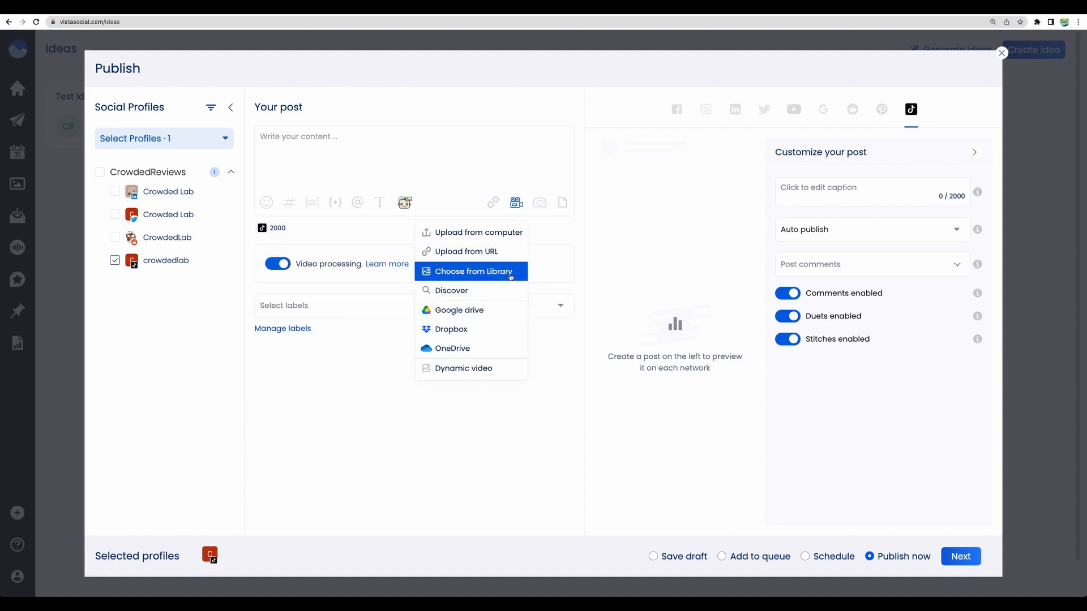
left_click(511, 274)
mouse_move(469, 186)
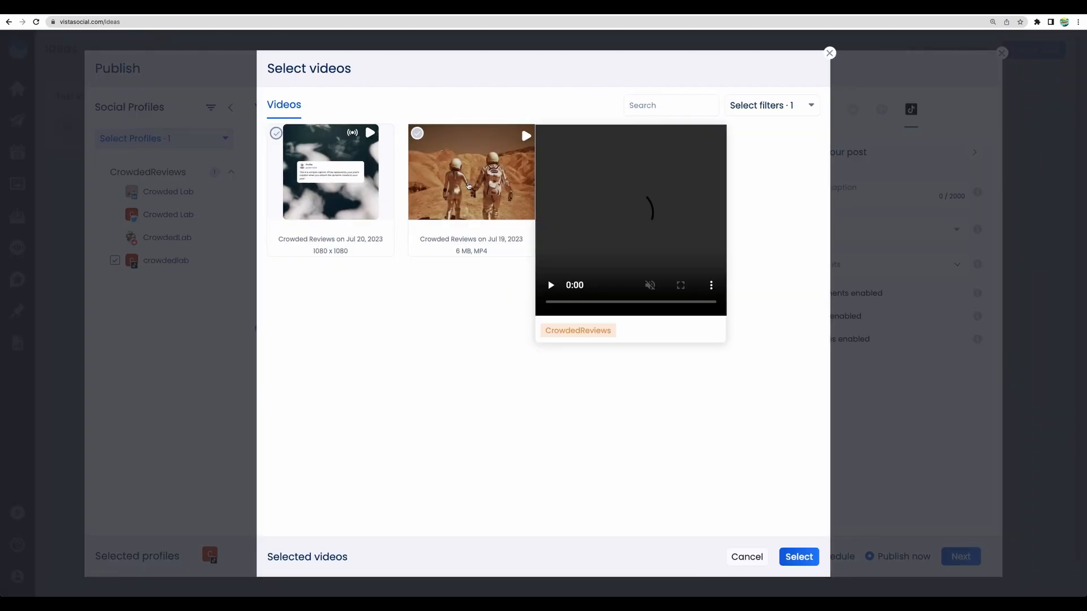
left_click(519, 230)
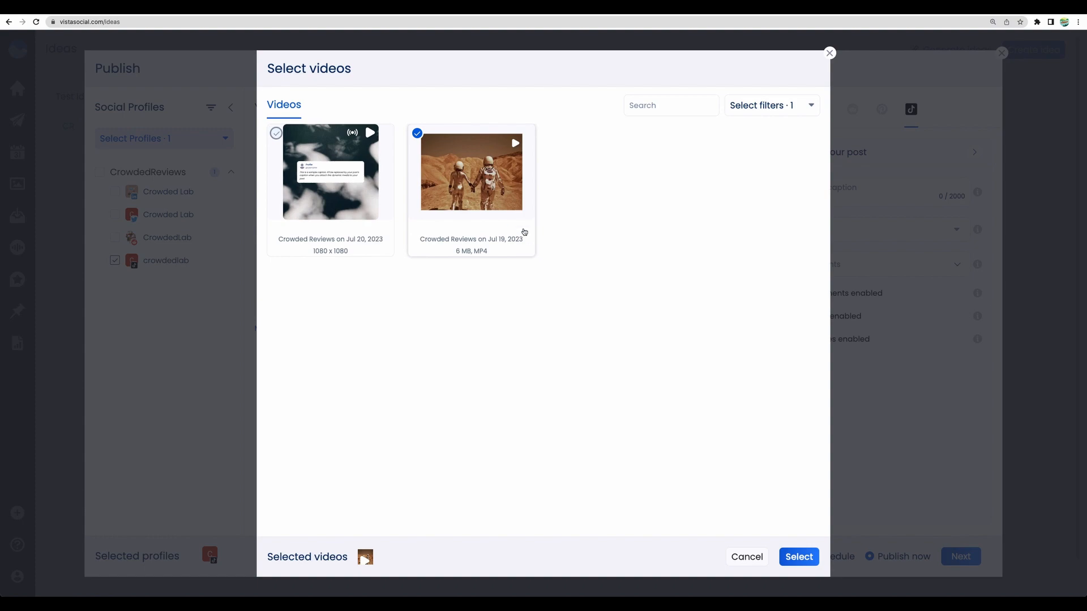
left_click(799, 556)
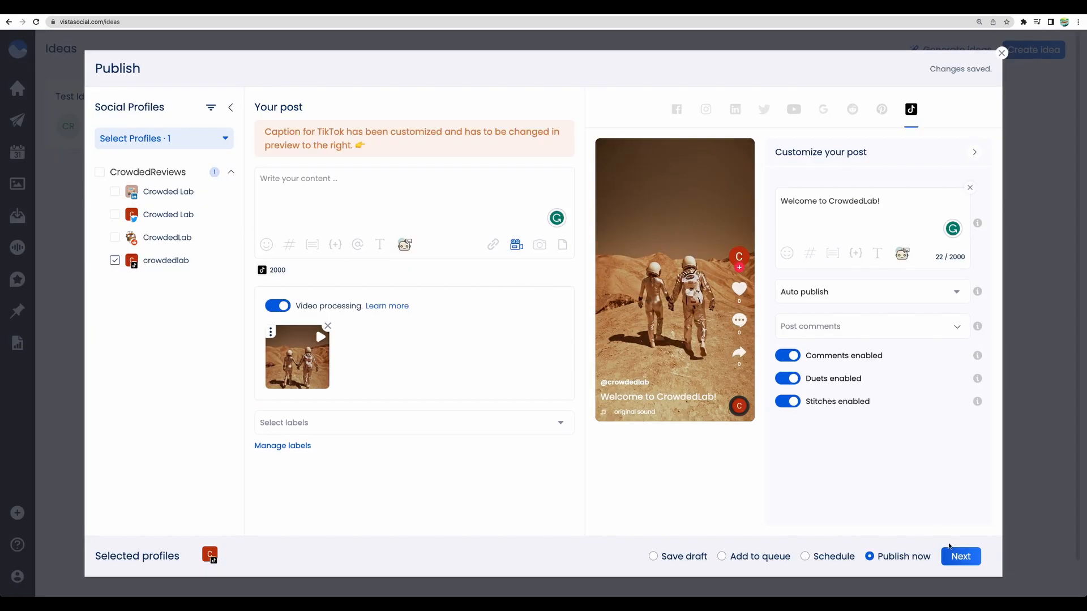
Step: Publish the TikTok post with the caption "Welcome to CrowdedLab!" immediately and open the video on the refreshed TikTok profile
left_click(949, 556)
left_click(947, 558)
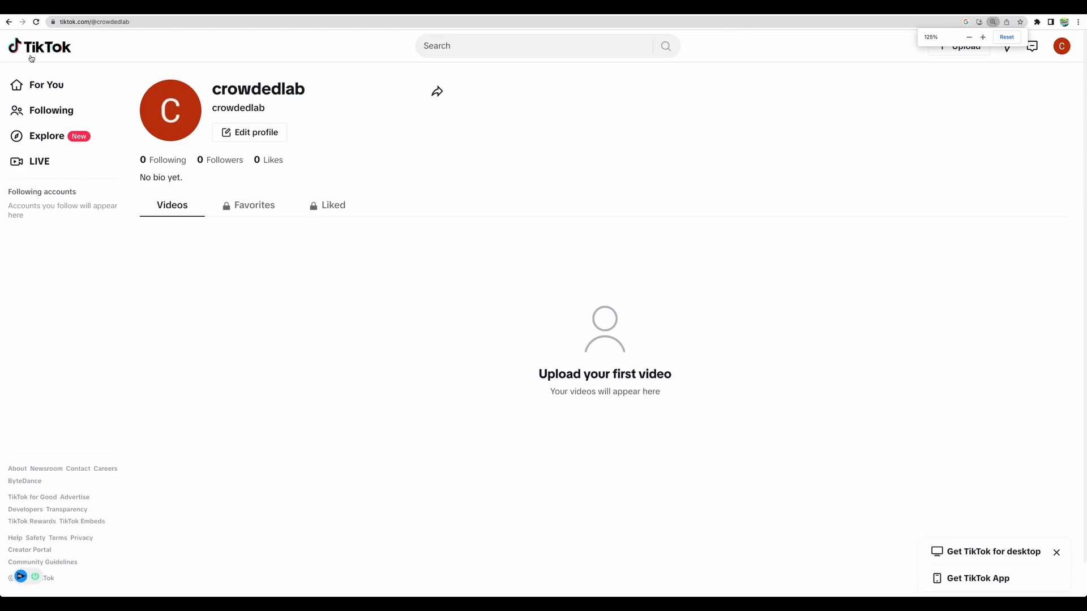
left_click(36, 22)
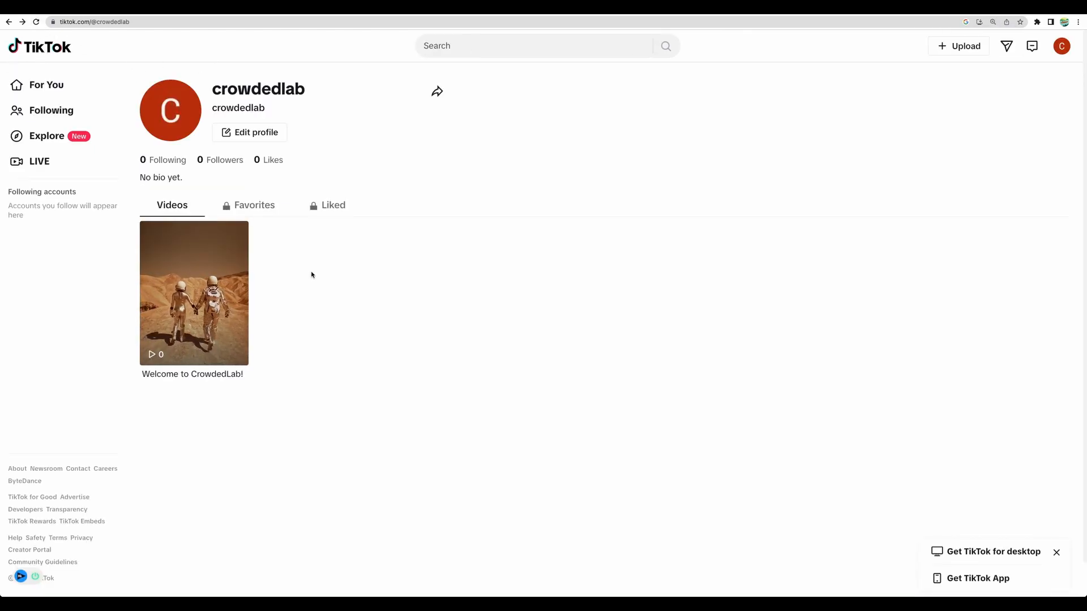
left_click(181, 315)
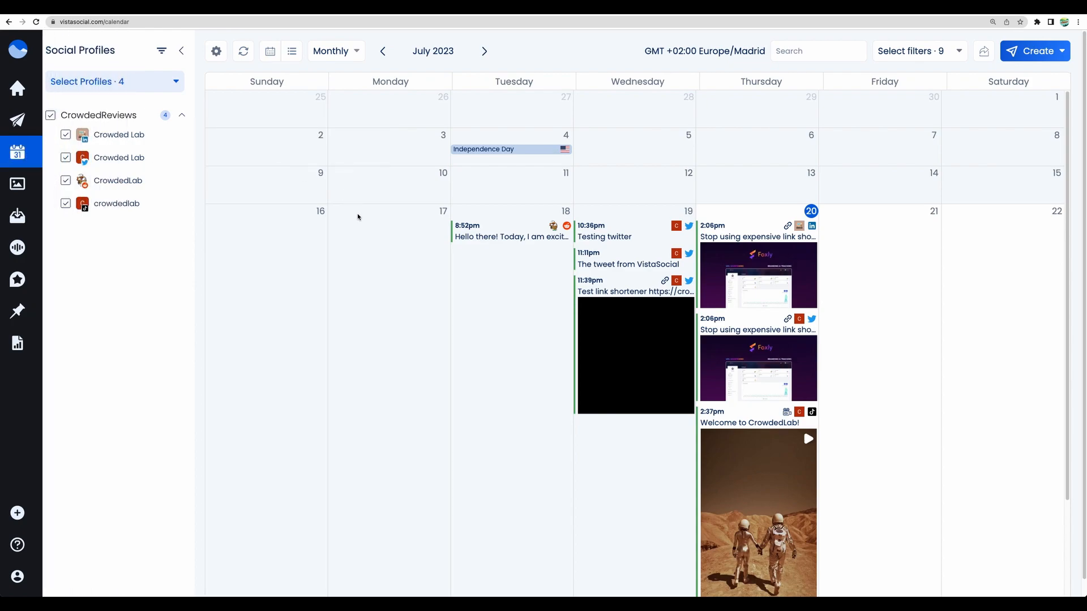
Step: Look through the July 2023 content calendar and view the post editor opened from the July 27 cell
scroll(490, 266, "down", 1)
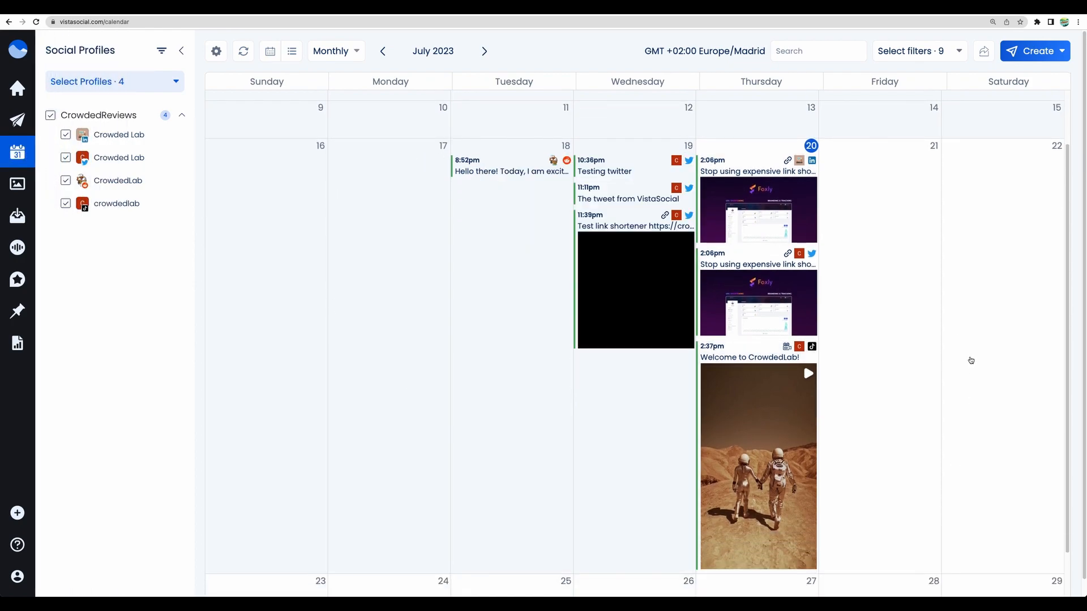
scroll(967, 363, "down", 1)
left_click(761, 549)
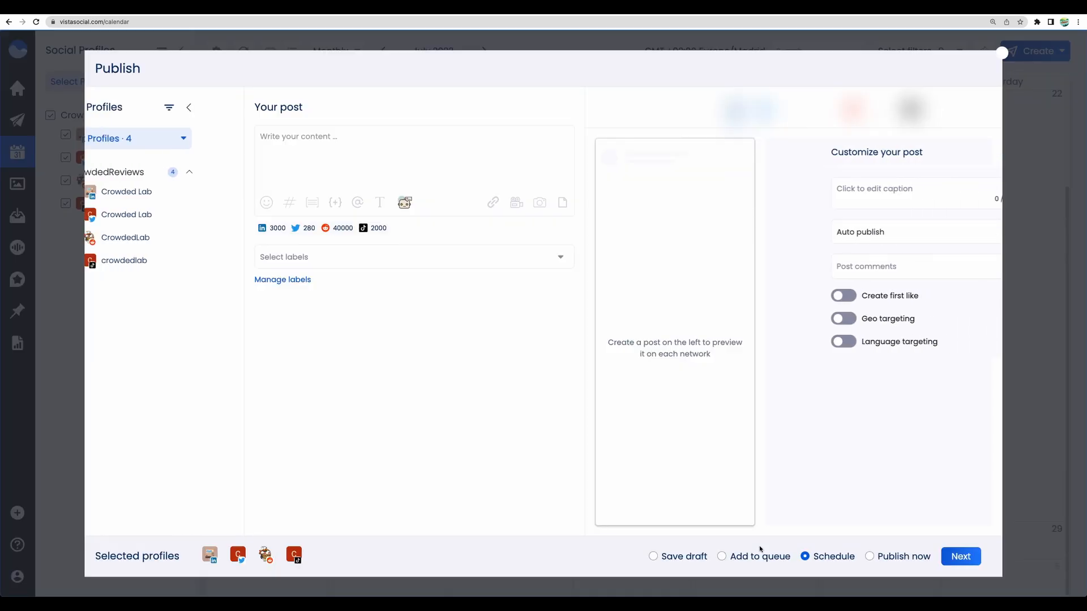
left_click(1003, 53)
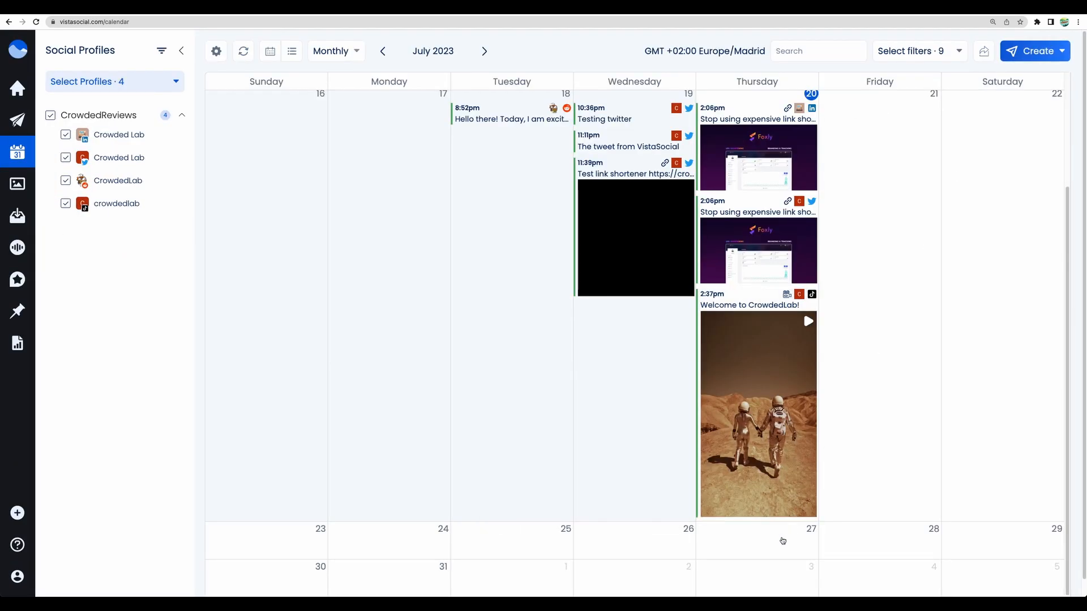
Step: Compare the calendar's weekly, daily and monthly layouts and switch to the list view
scroll(759, 524, "up", 1)
left_click(346, 57)
left_click(355, 91)
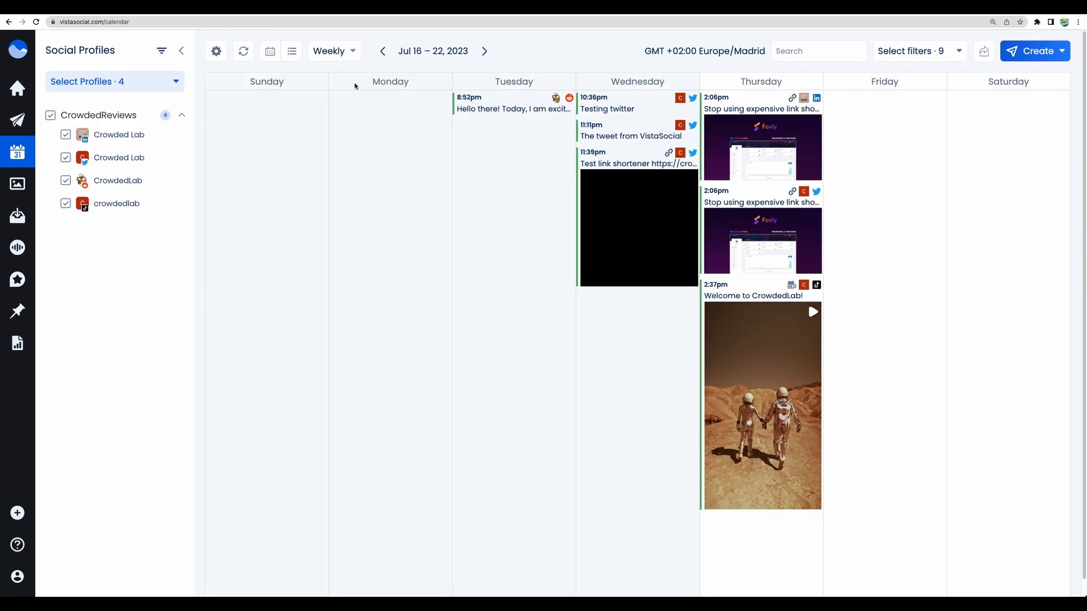
left_click(350, 57)
left_click(340, 115)
left_click(343, 52)
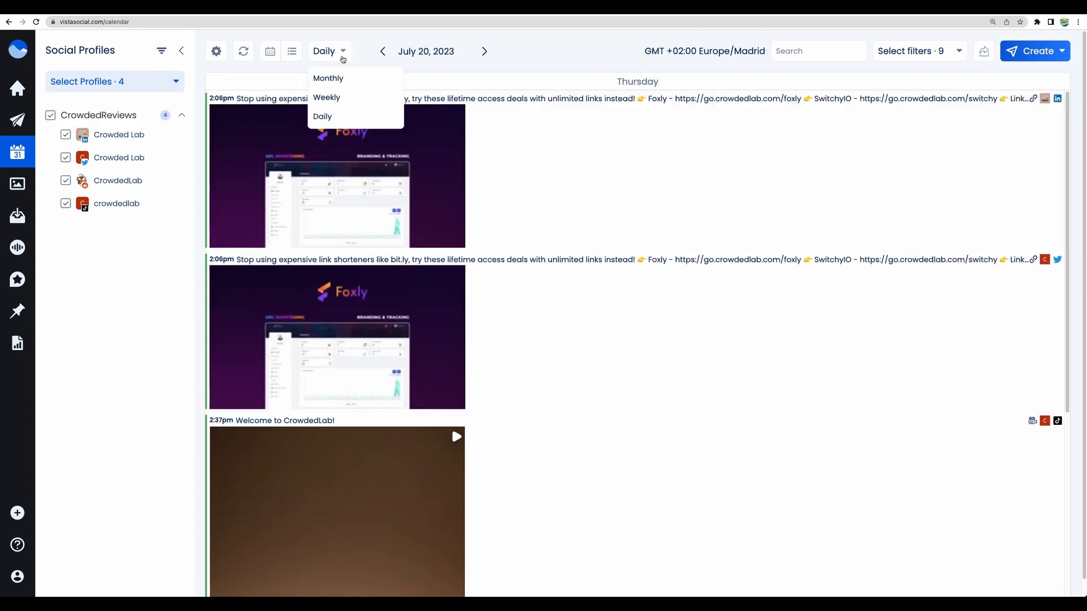
left_click(354, 79)
left_click(292, 52)
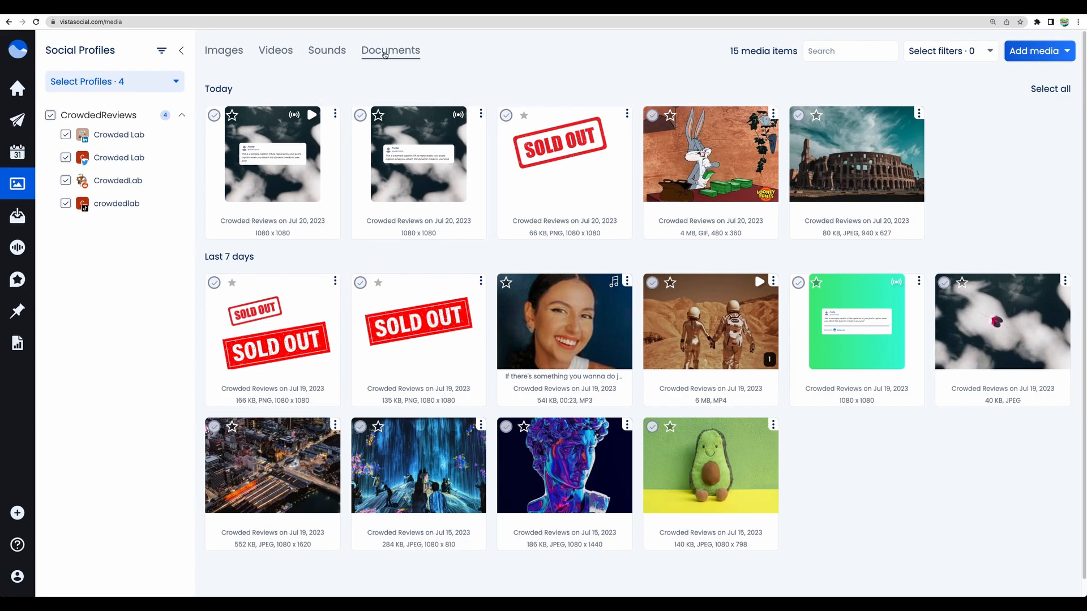
Step: Look through the royalty-free stock images offered for adding to the media library and close the collection
left_click(1053, 52)
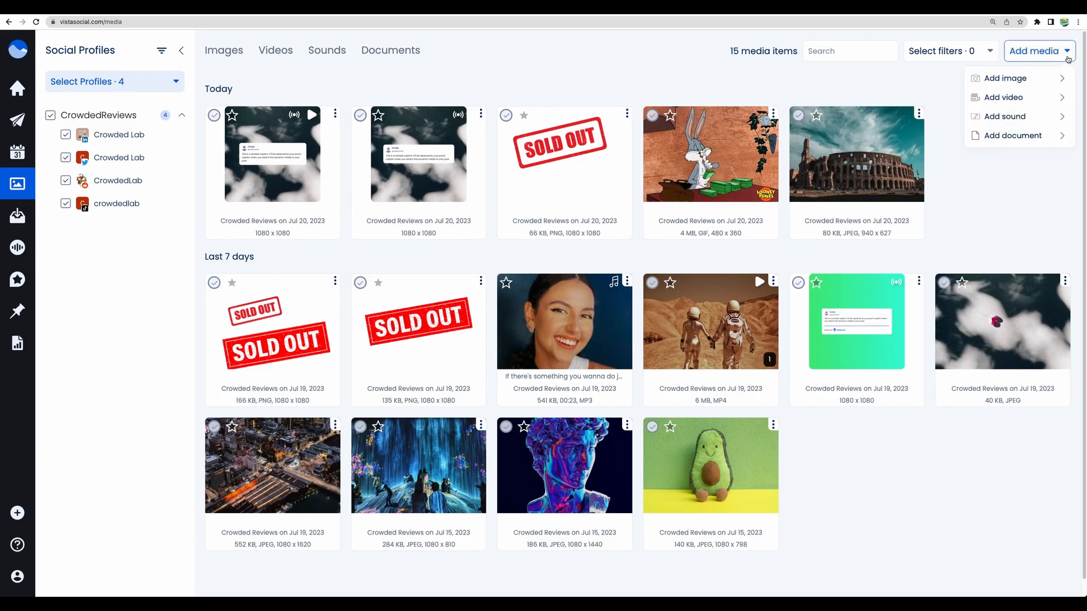
mouse_move(1062, 78)
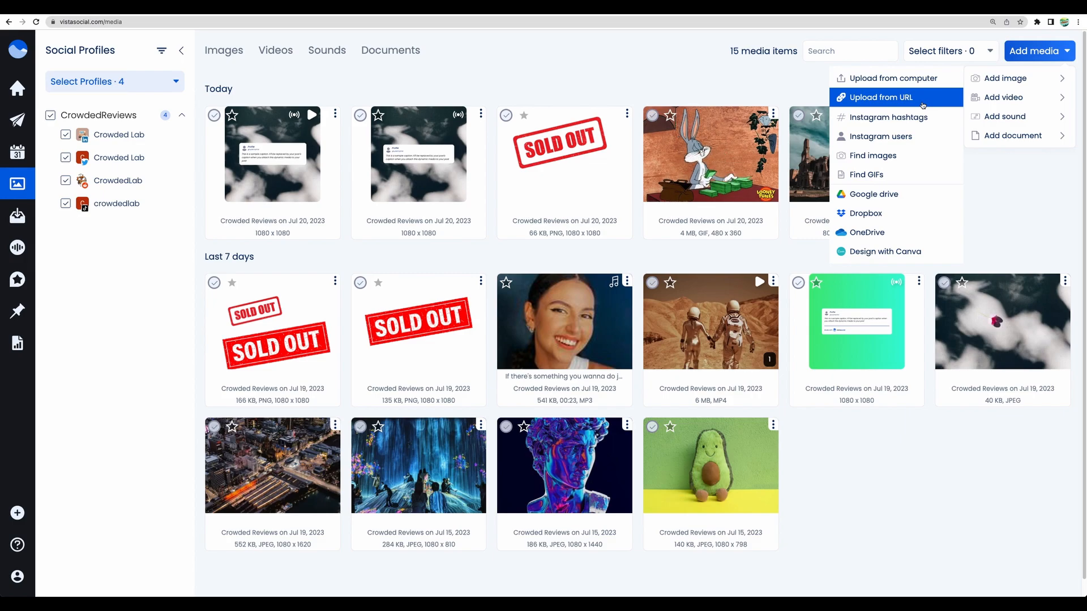
left_click(913, 154)
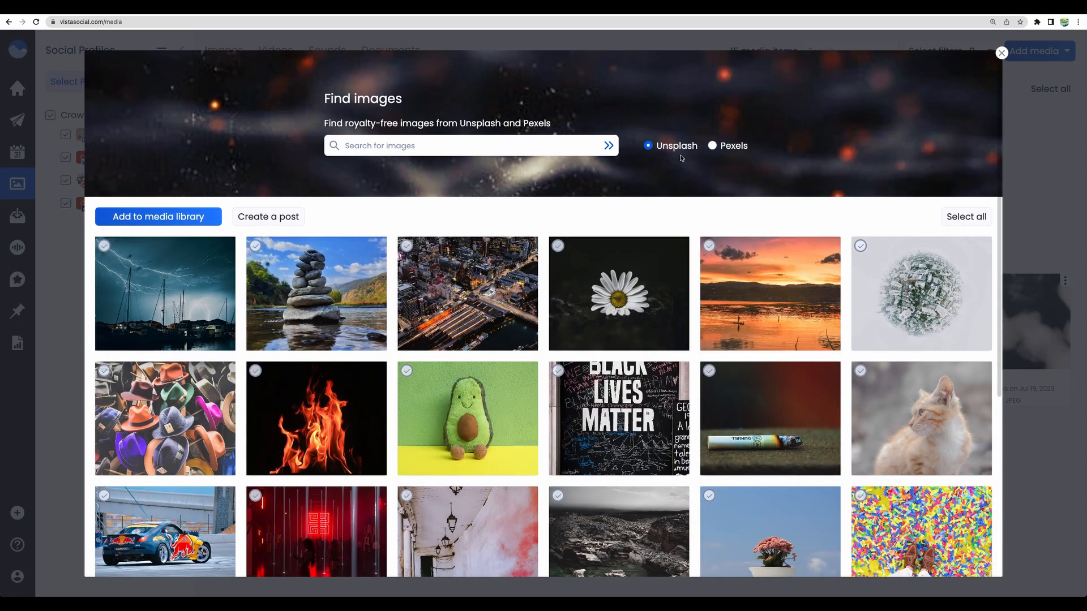
scroll(694, 155, "down", 5)
scroll(679, 185, "up", 5)
left_click(1001, 53)
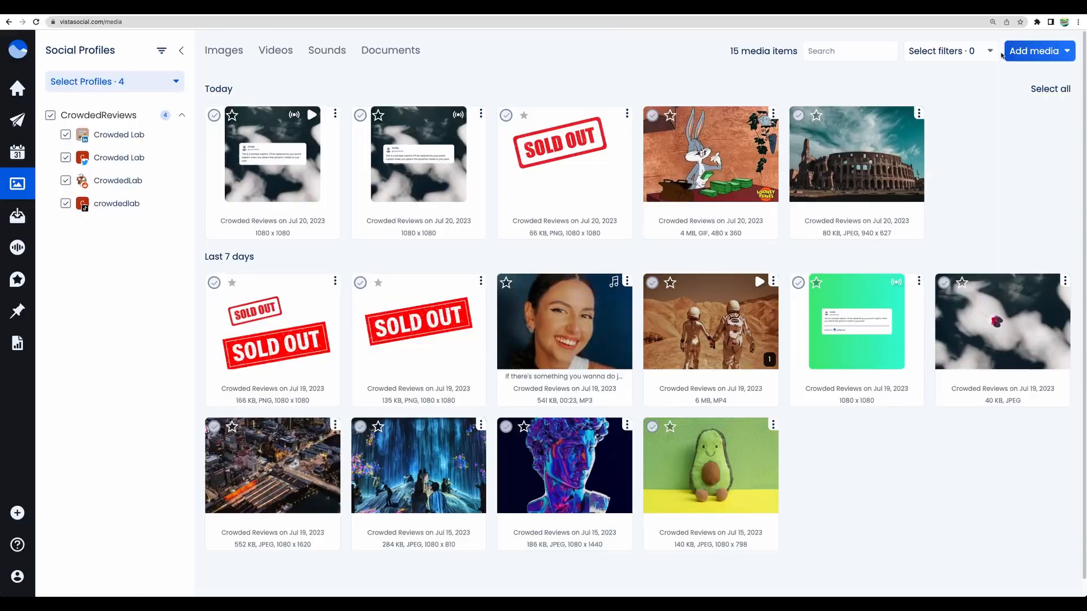
Step: Preview the Pexels stock video of waves breaking on the rocky turquoise coast and add it to the media library
left_click(1028, 52)
mouse_move(1020, 78)
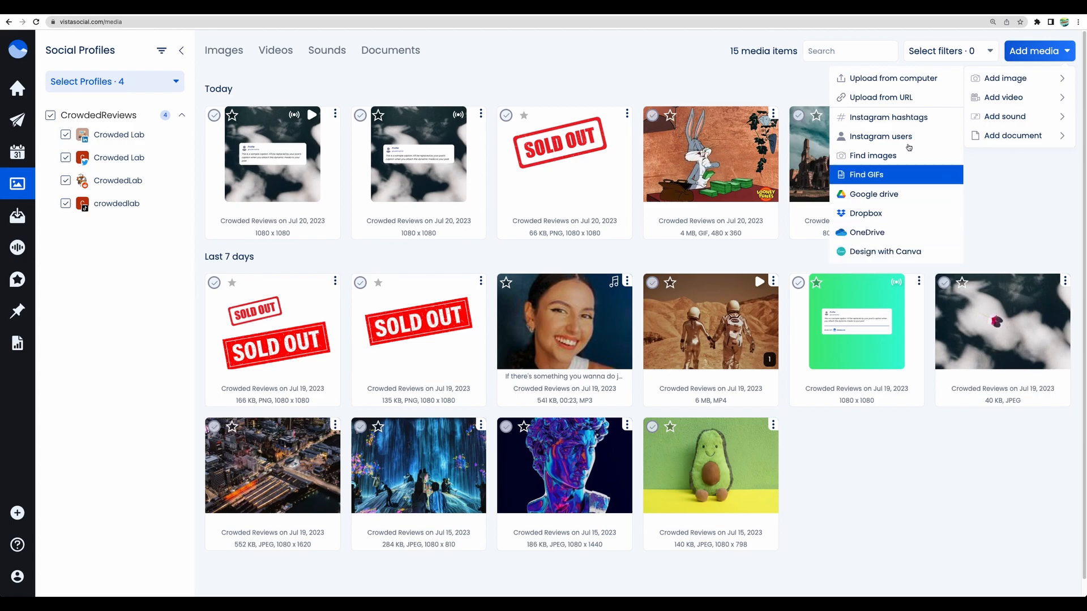
mouse_move(989, 103)
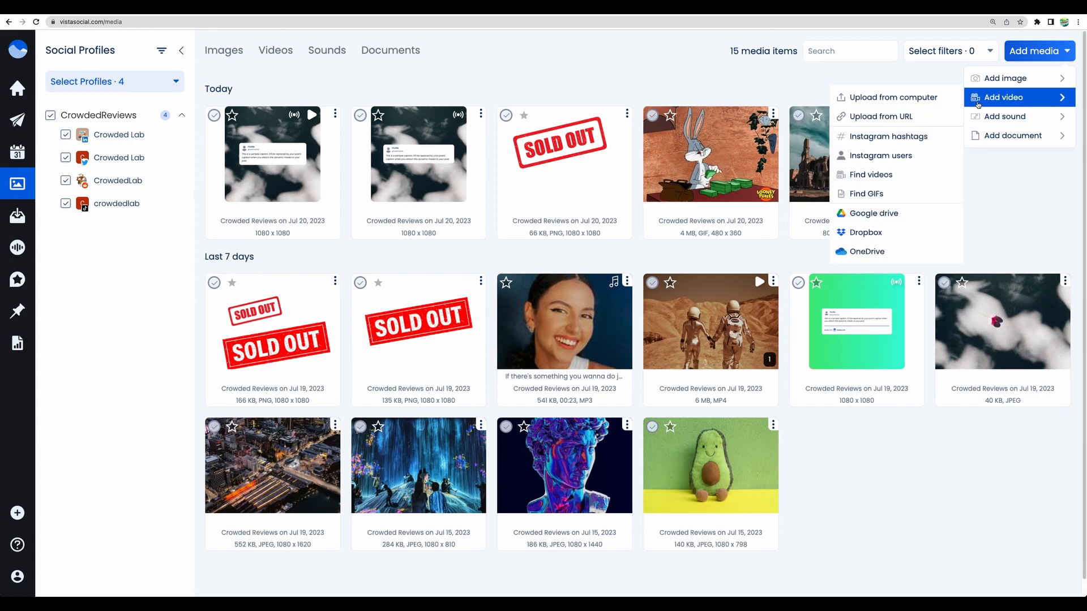
left_click(904, 179)
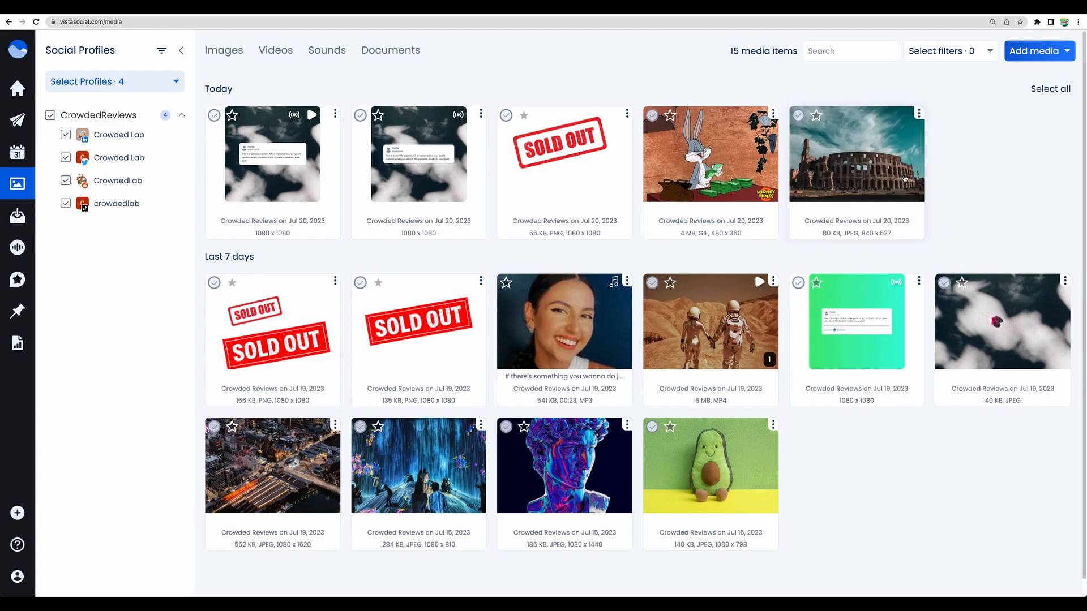
scroll(301, 306, "down", 1)
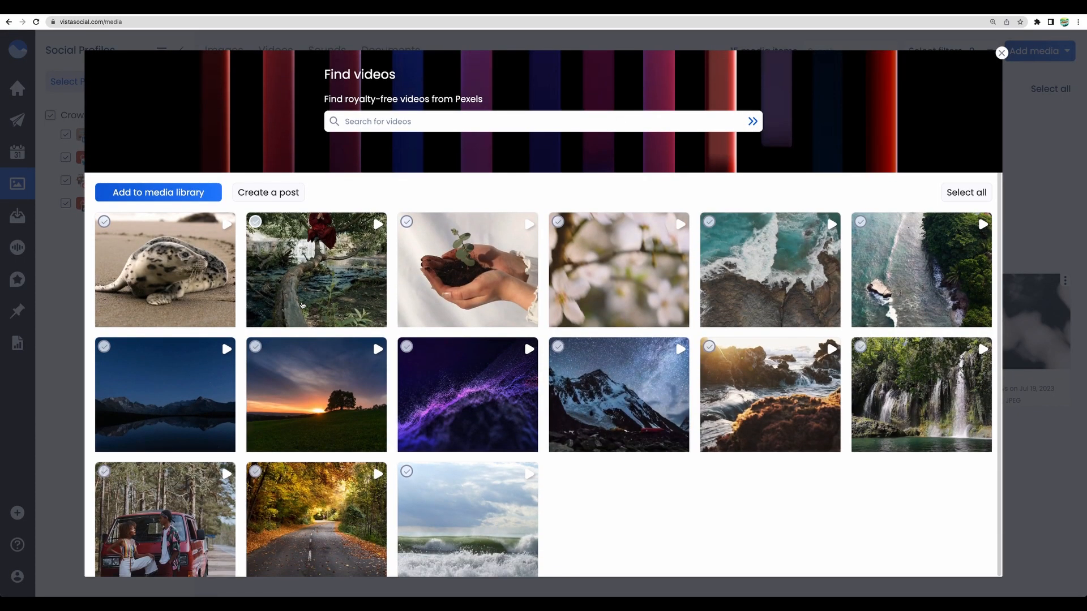
left_click(760, 271)
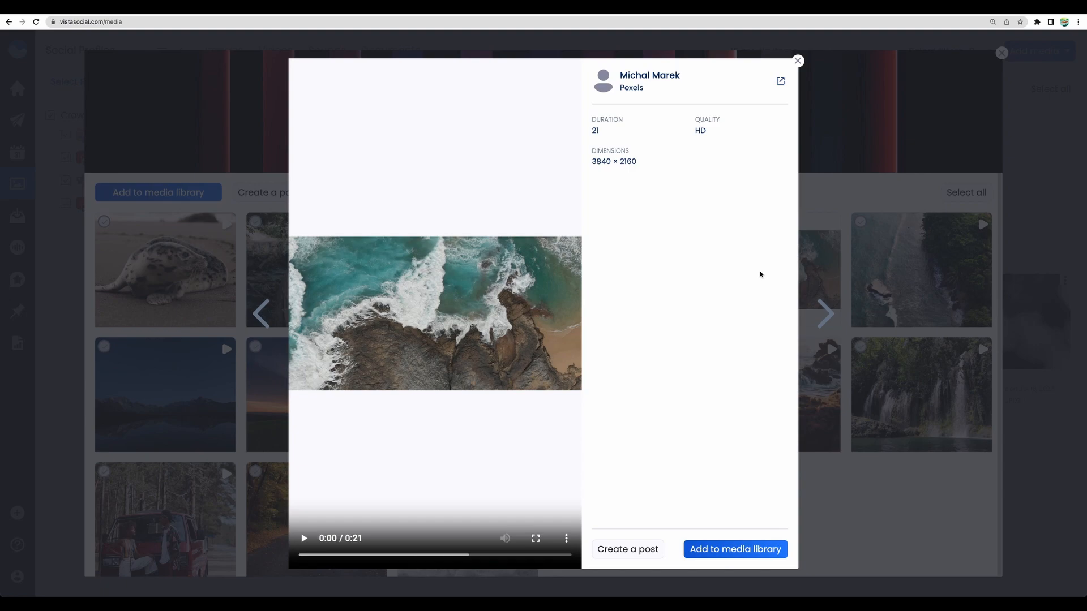
left_click(304, 538)
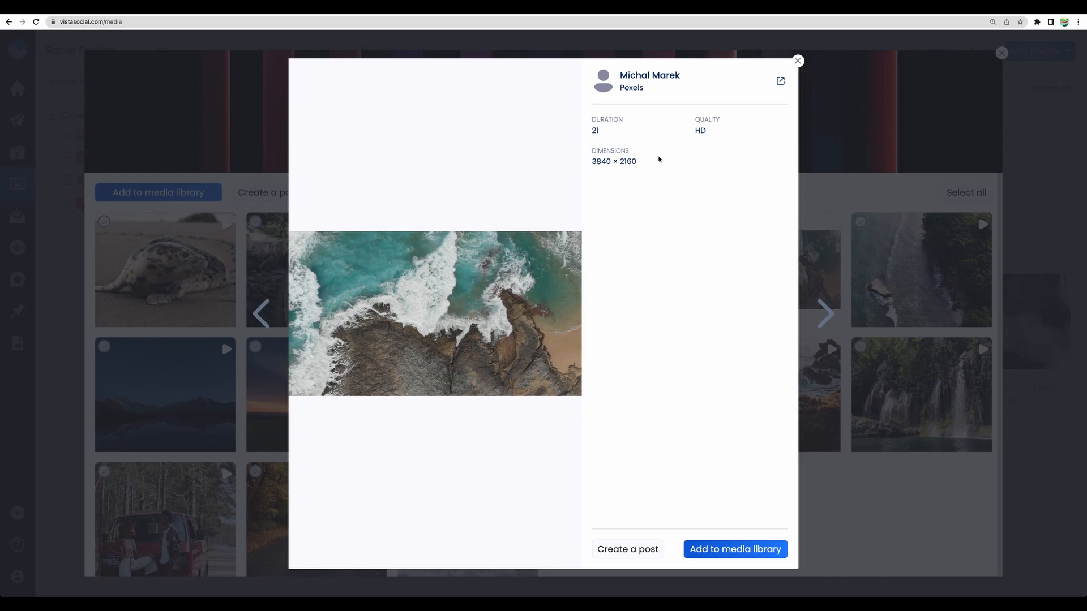
left_click(735, 548)
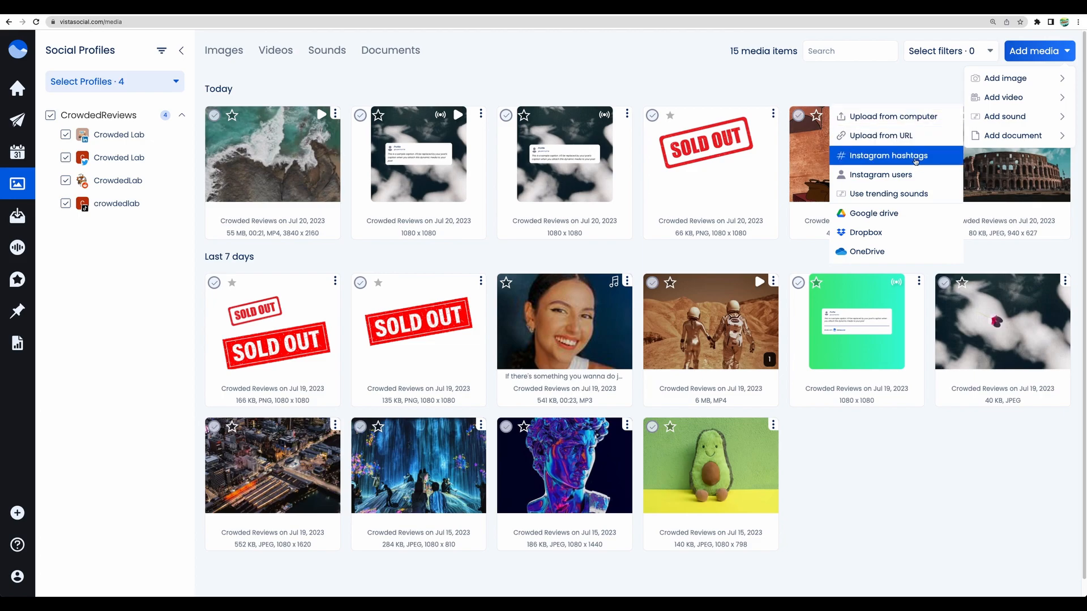
Step: Browse the trending sounds and view the available sources for adding a document to the media library
left_click(906, 194)
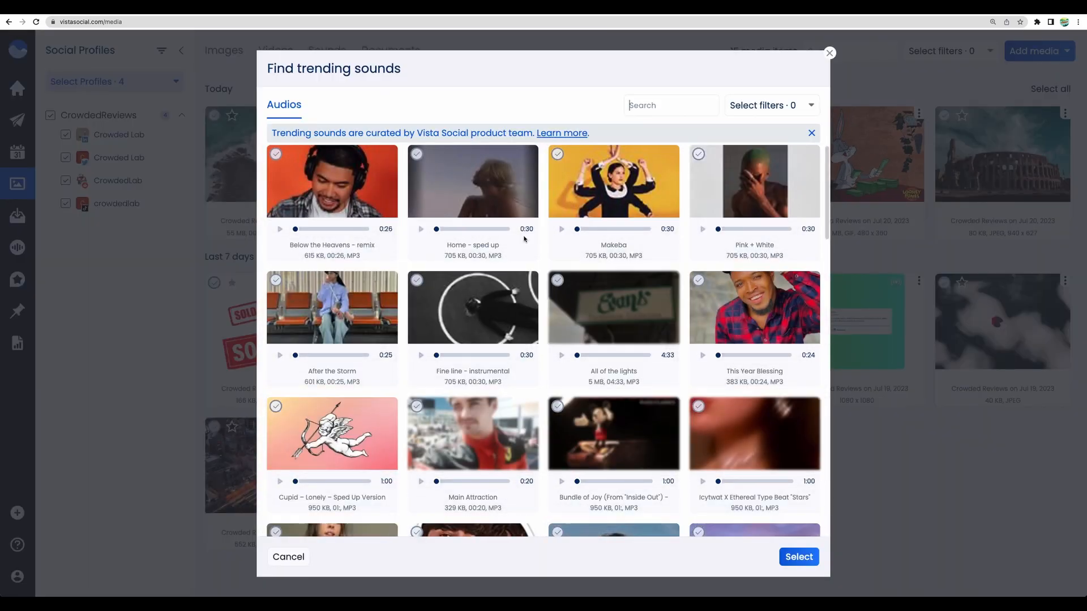
scroll(508, 287, "down", 1)
mouse_move(508, 287)
scroll(508, 287, "down", 5)
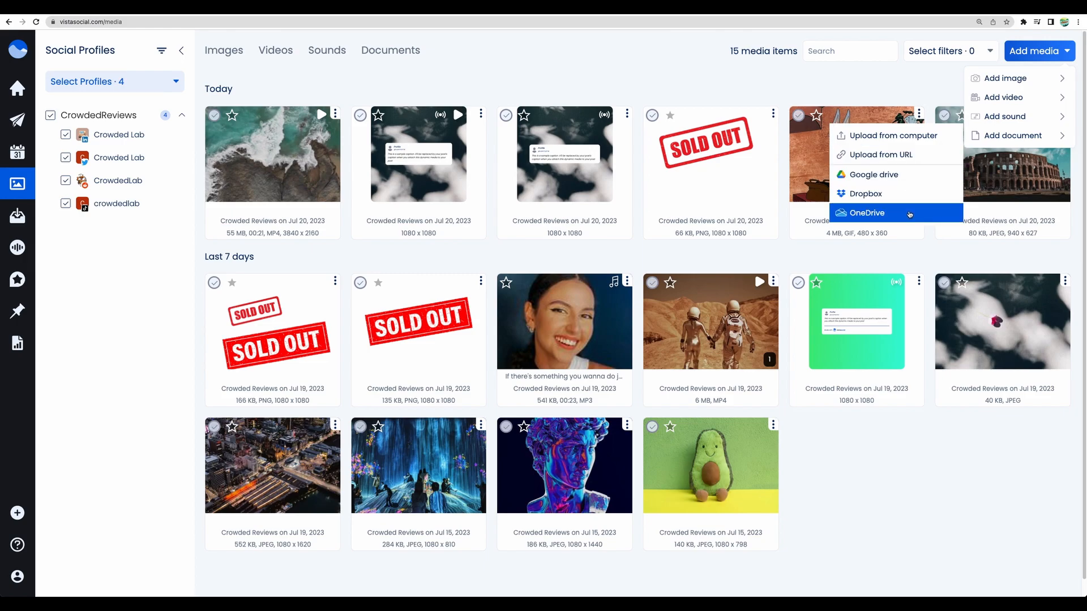
Step: Post the note "hi, from VistaSocial!" in the inbox conversation with ExpresssDelivery
left_click(23, 216)
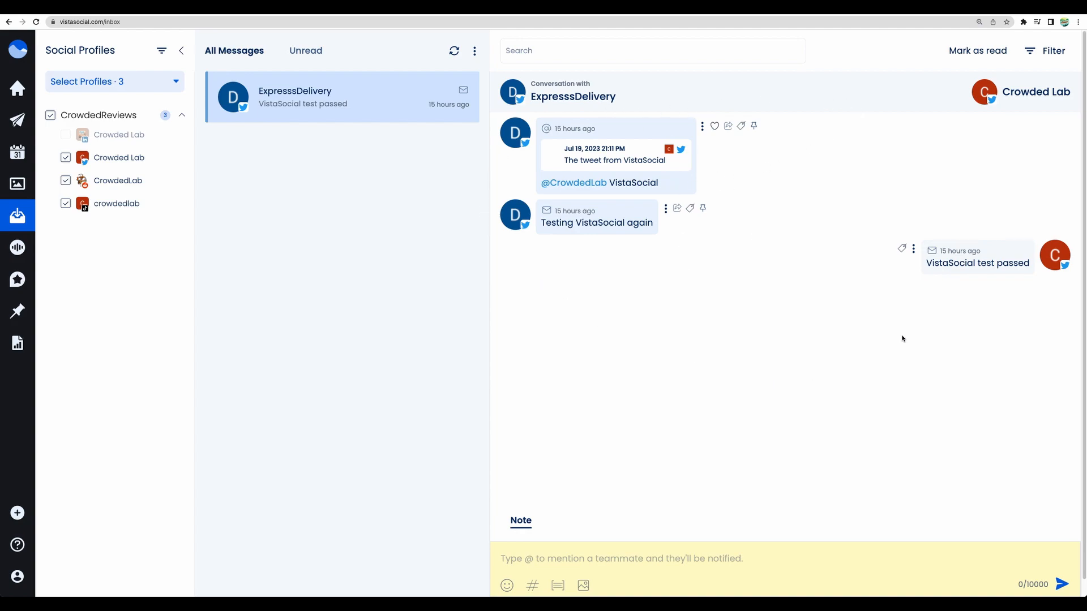
left_click(583, 558)
type("hi, from VistaSocial!")
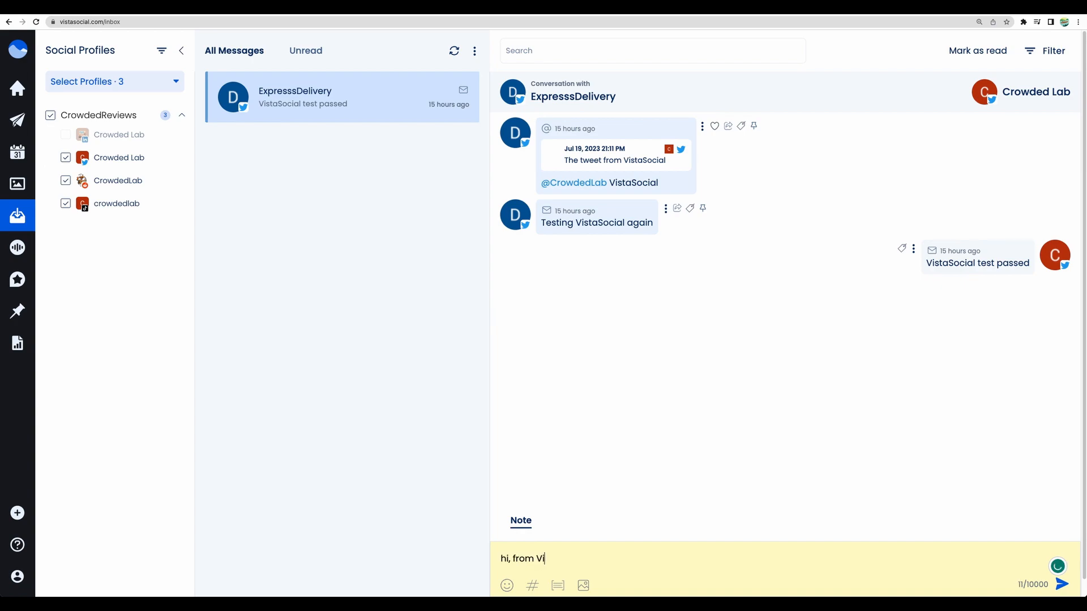
key("Return")
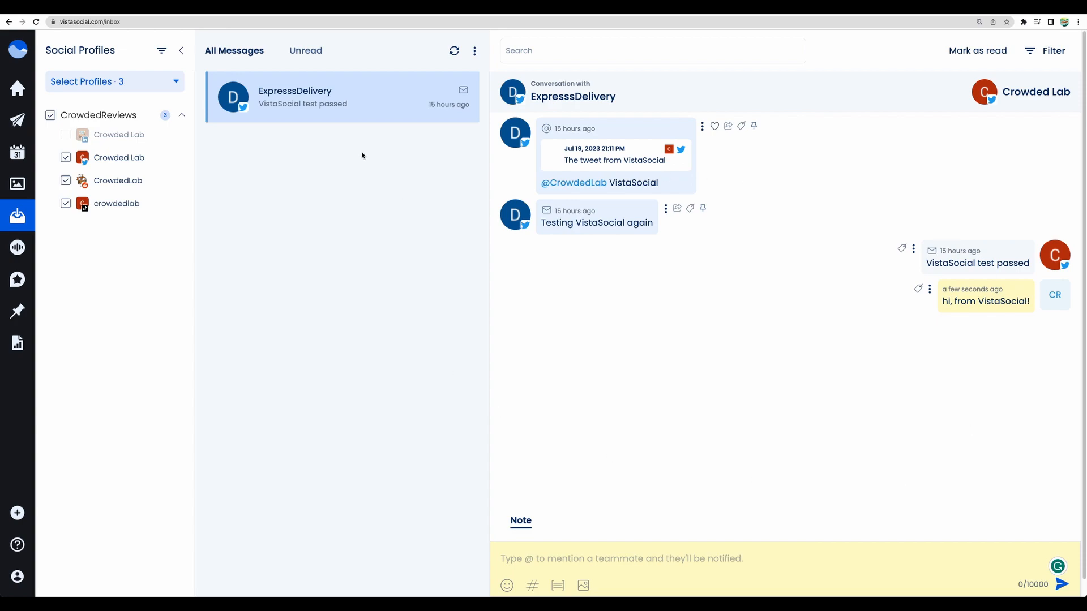
Step: View the profile and keyword settings of the VistaSocial2 listener and close them without changes
left_click(28, 250)
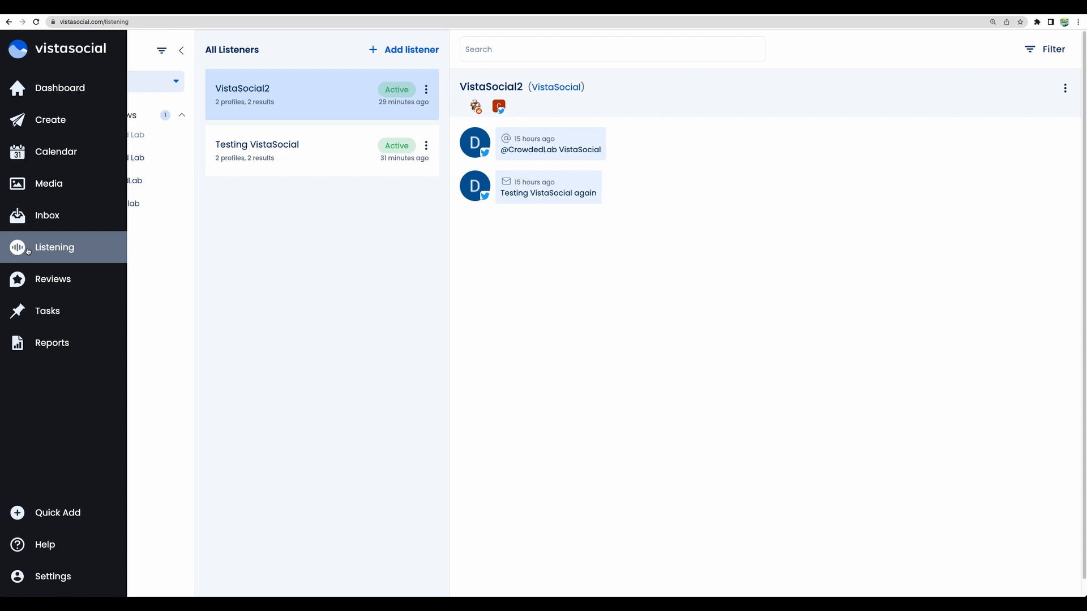
left_click(427, 90)
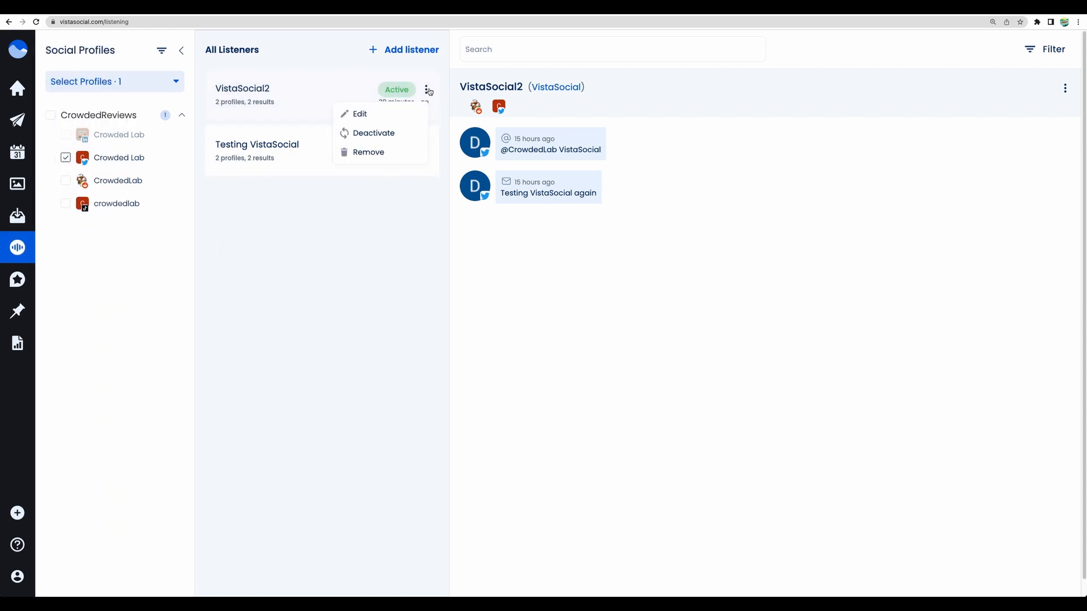
left_click(418, 115)
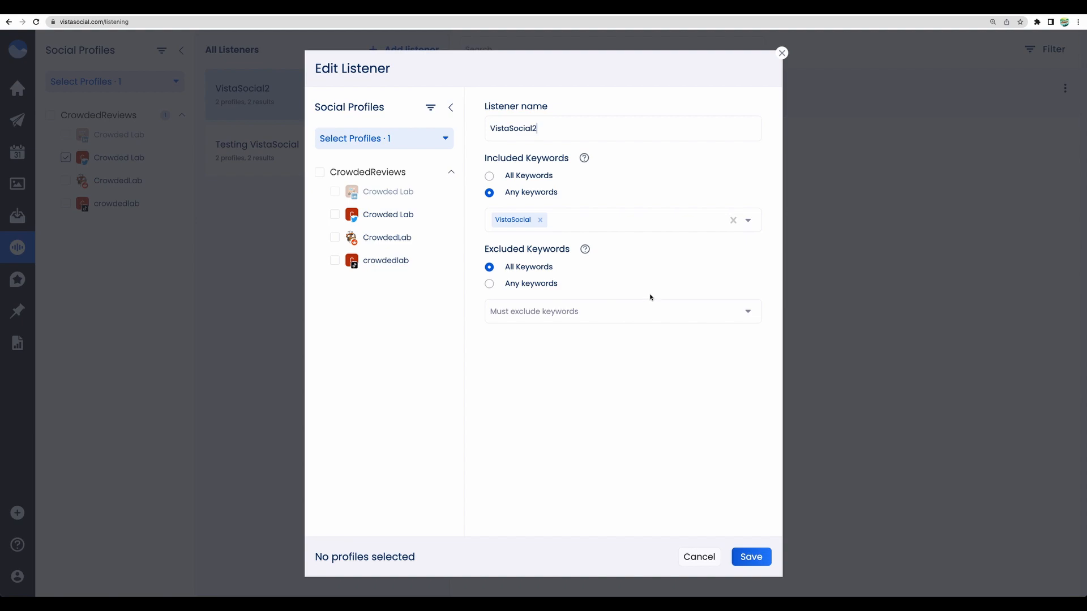
key("Escape")
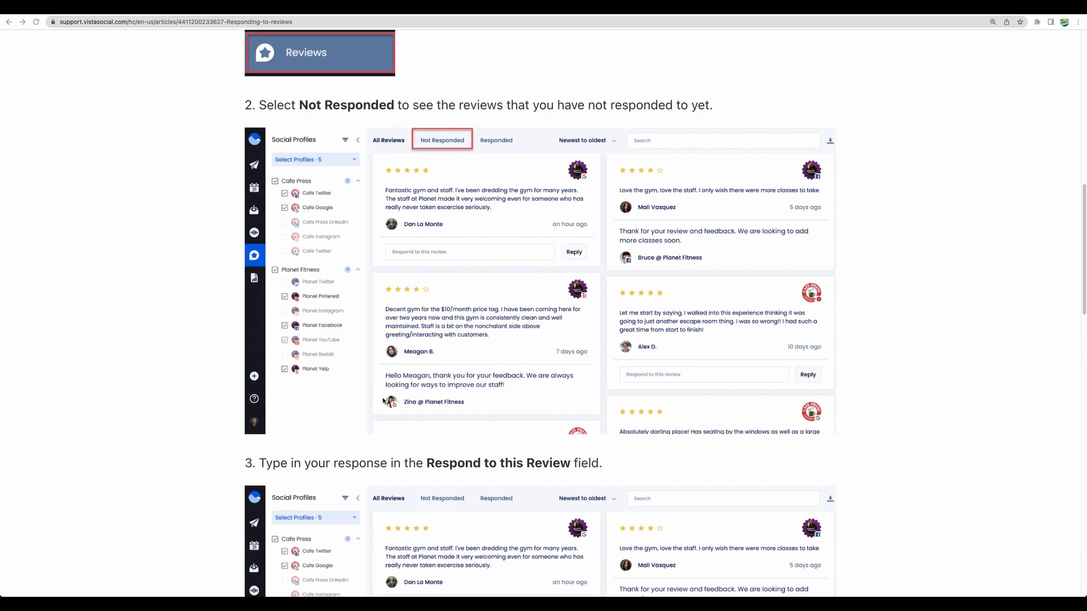
Step: Create a General task with the note "test task" for Crowded Reviews from the message "Testing VistaSocial again" and open it from the open tasks
left_click(204, 9)
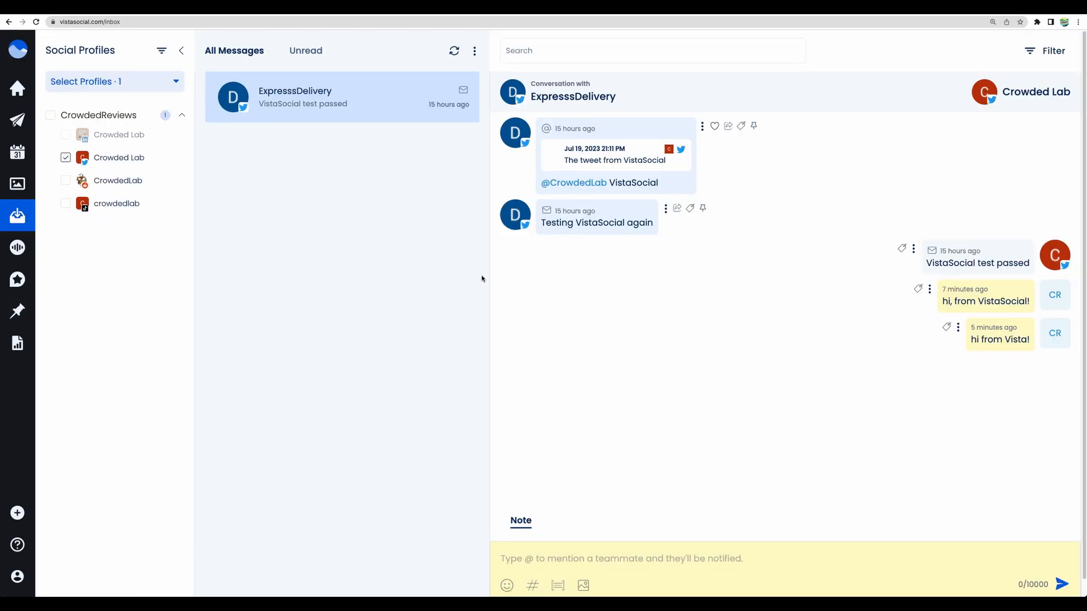
left_click(704, 208)
left_click(543, 160)
left_click(553, 193)
left_click(546, 210)
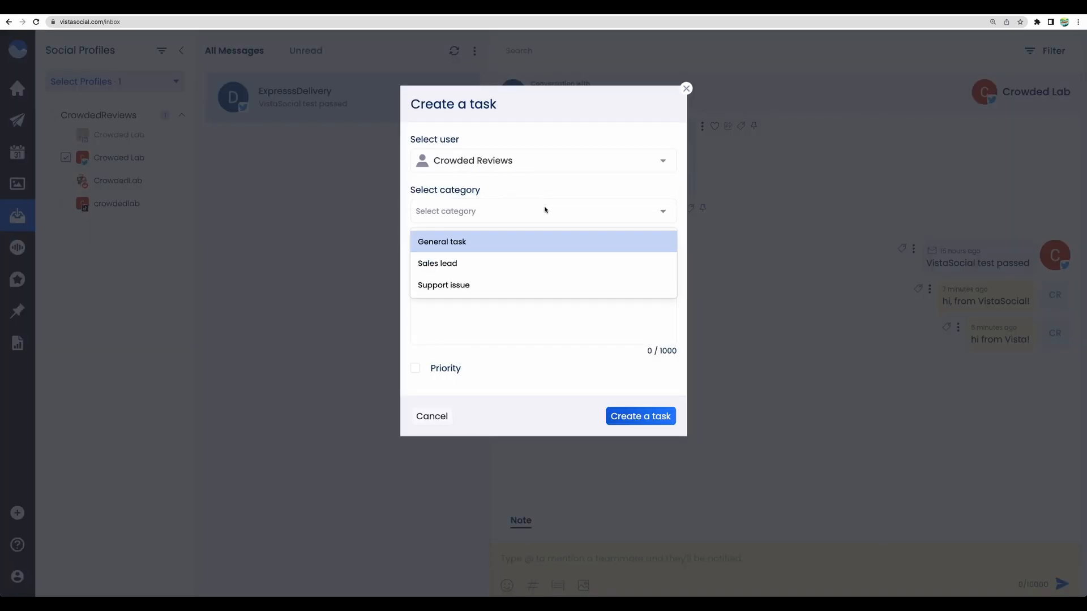
left_click(526, 242)
left_click(469, 284)
type("test task")
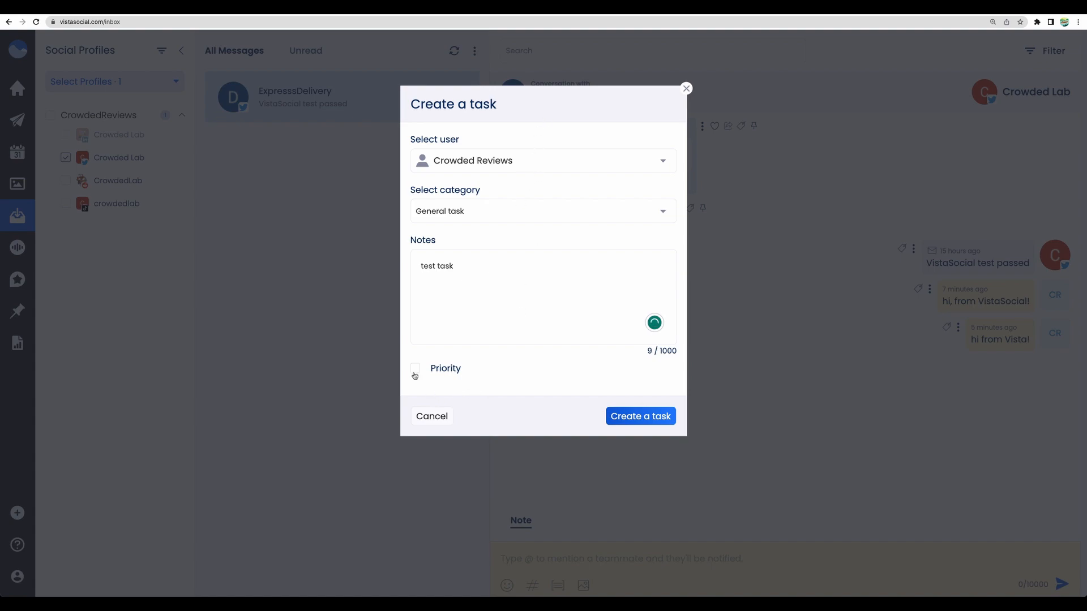
left_click(640, 416)
left_click(38, 312)
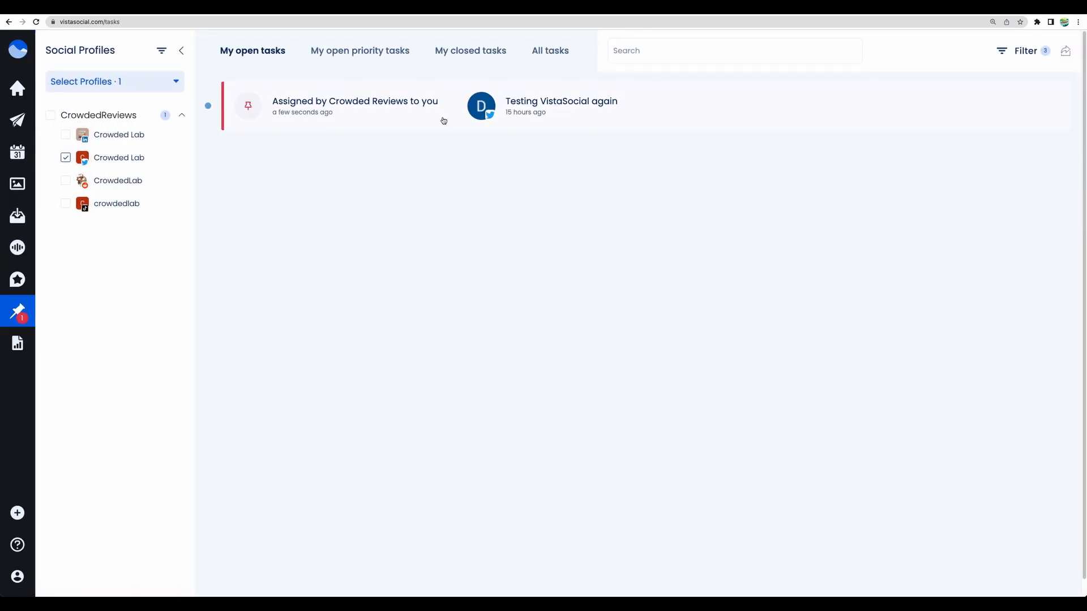
left_click(382, 103)
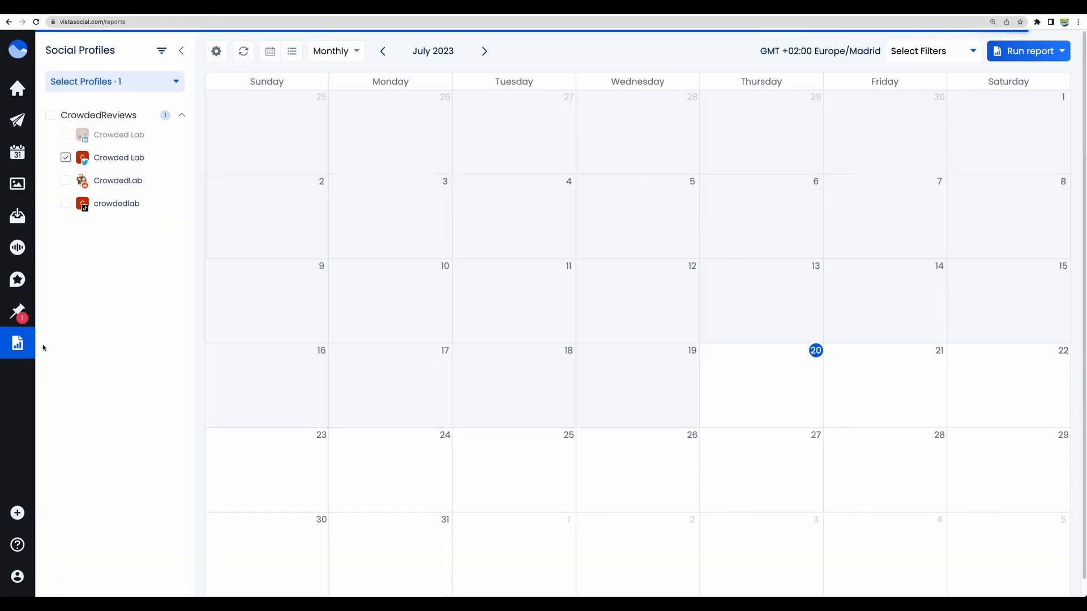
Step: Examine the metrics in the social media performance report help article and choose to run a report from the reports calendar
mouse_move(21, 347)
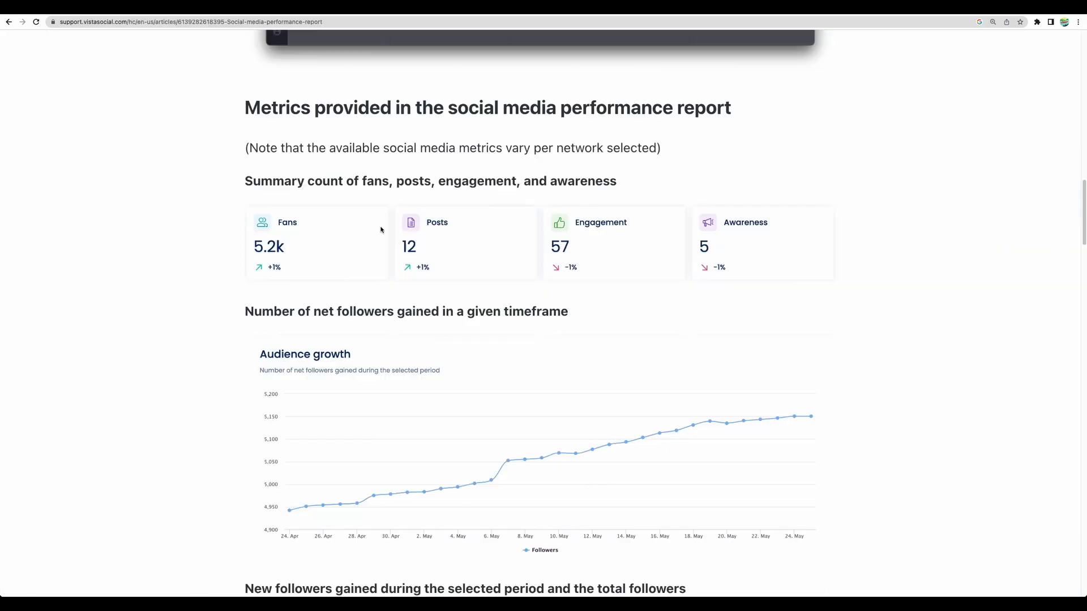
scroll(381, 227, "down", 2)
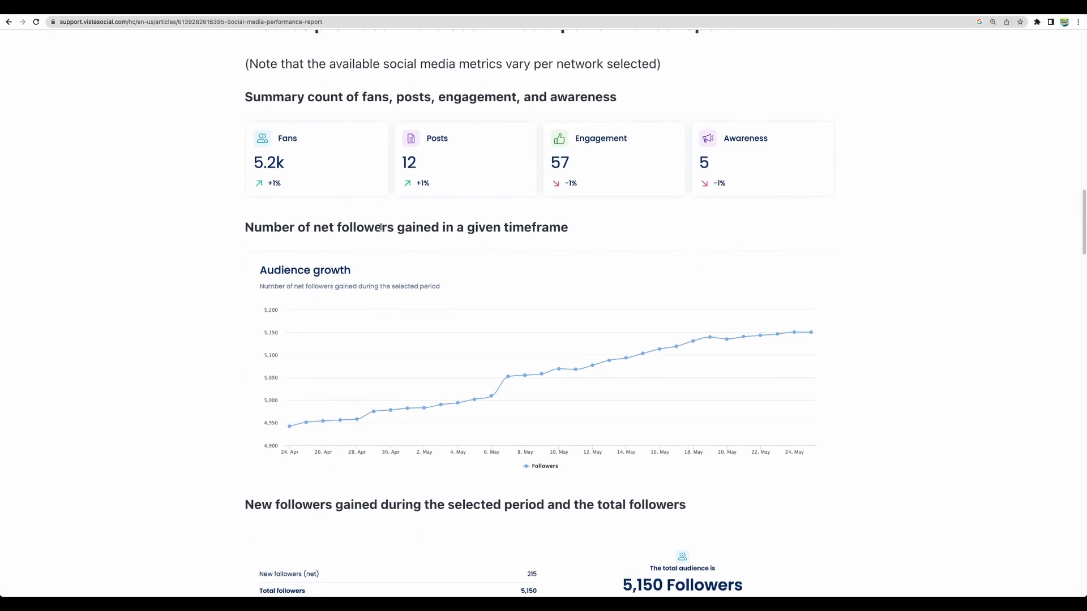
scroll(381, 227, "down", 7)
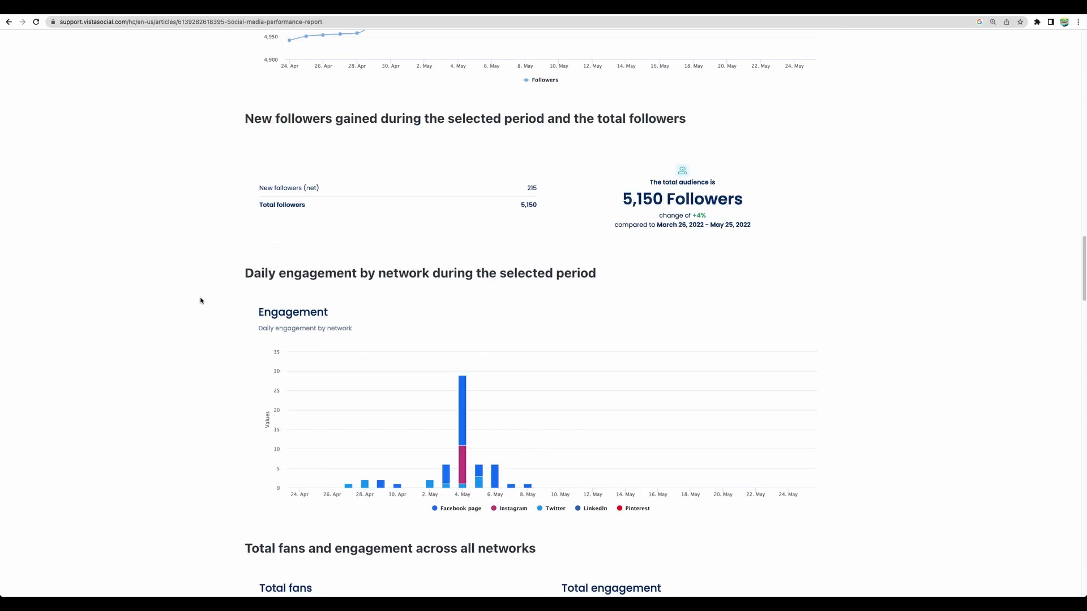
scroll(201, 301, "down", 3)
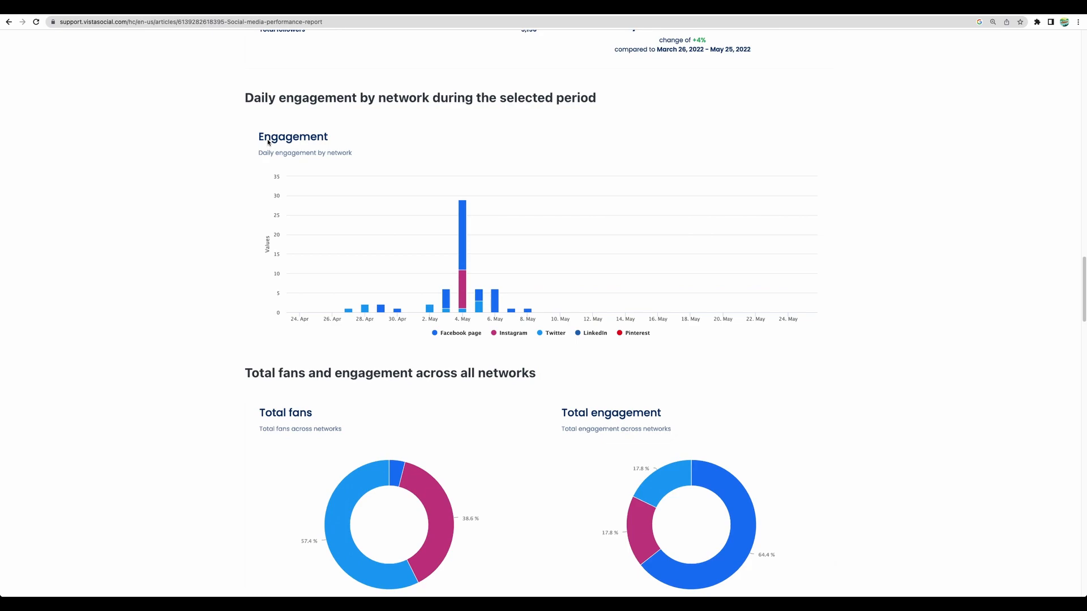
scroll(238, 370, "down", 7)
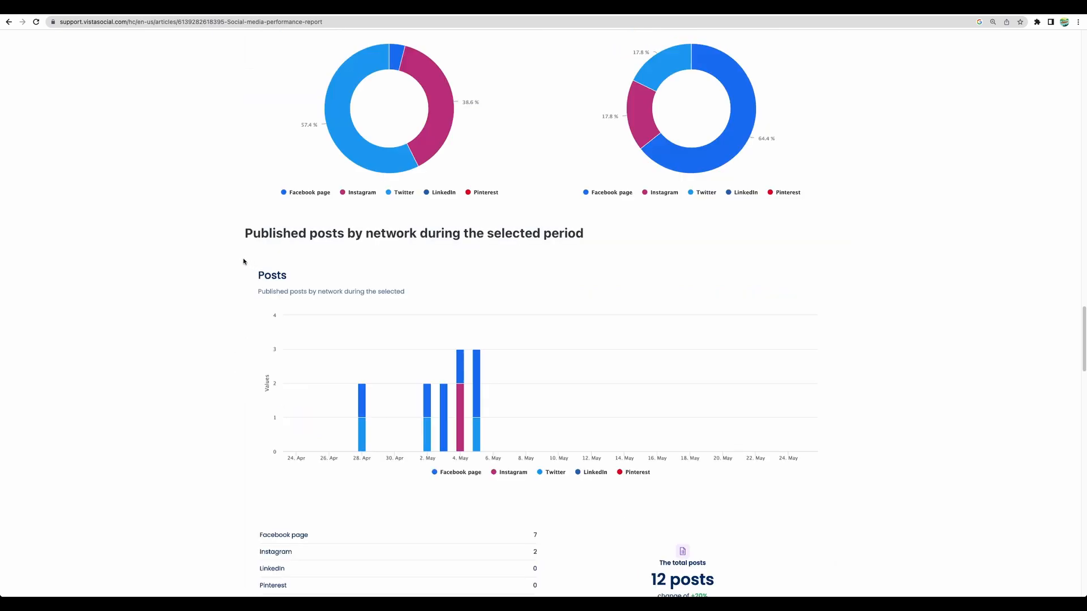
scroll(243, 262, "down", 2)
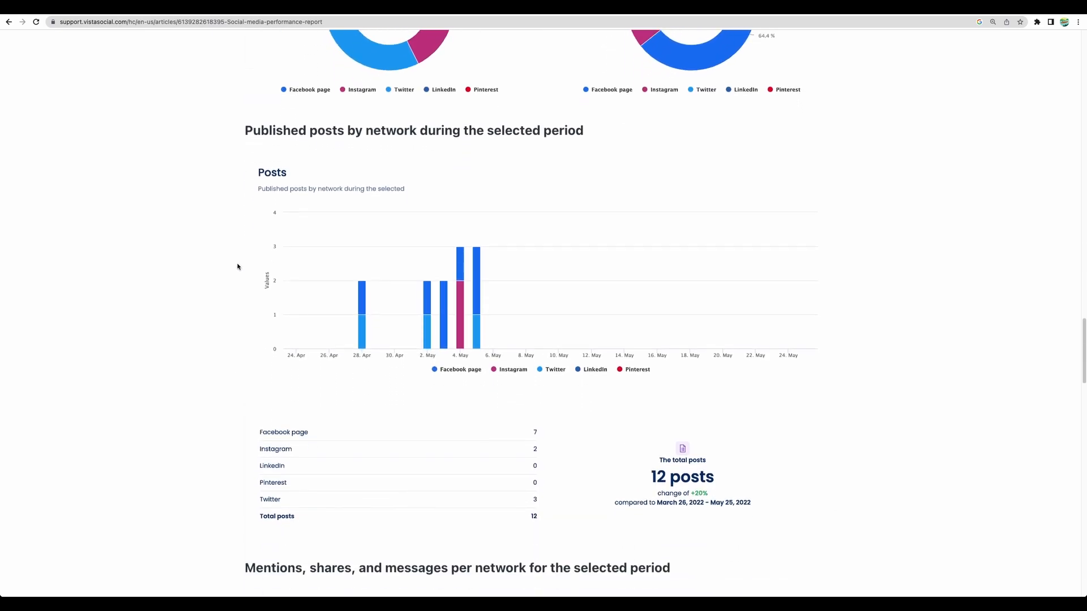
scroll(236, 268, "down", 6)
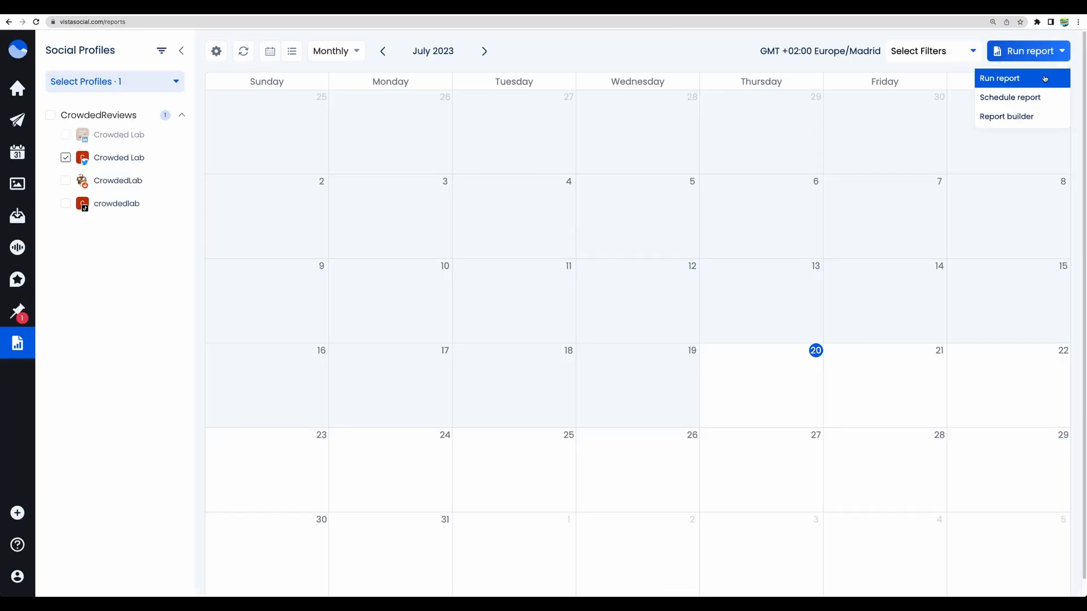
left_click(997, 77)
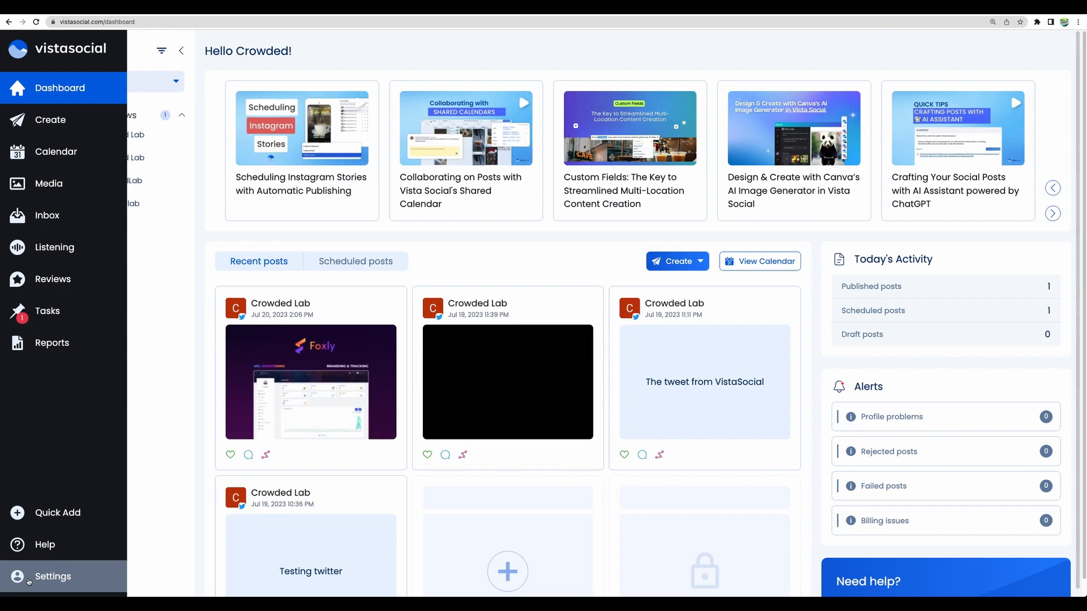
Step: Open the list of profile groups from the account settings
left_click(28, 582)
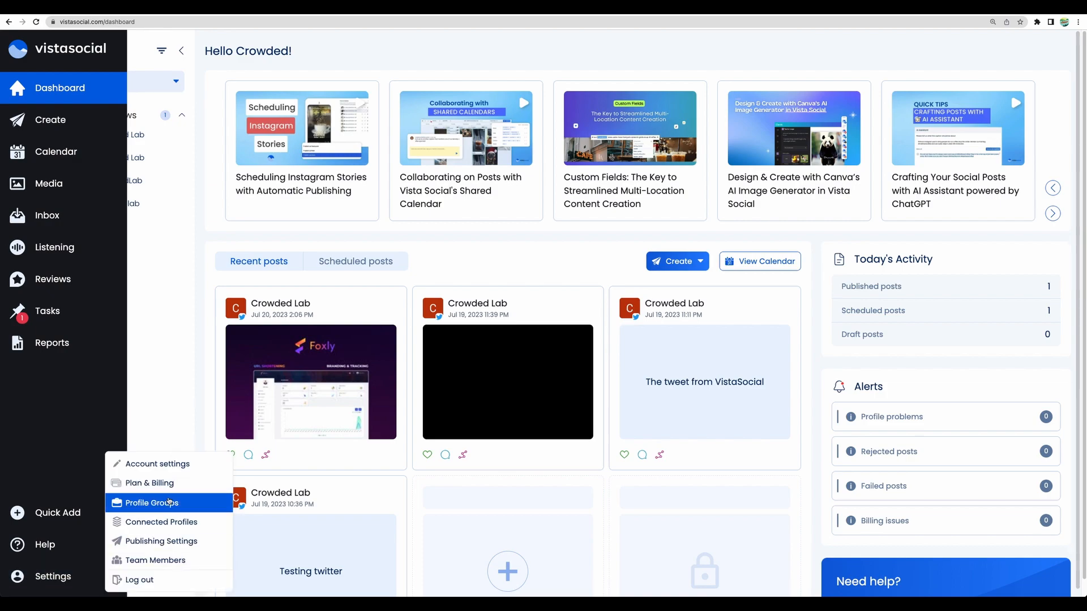
left_click(195, 504)
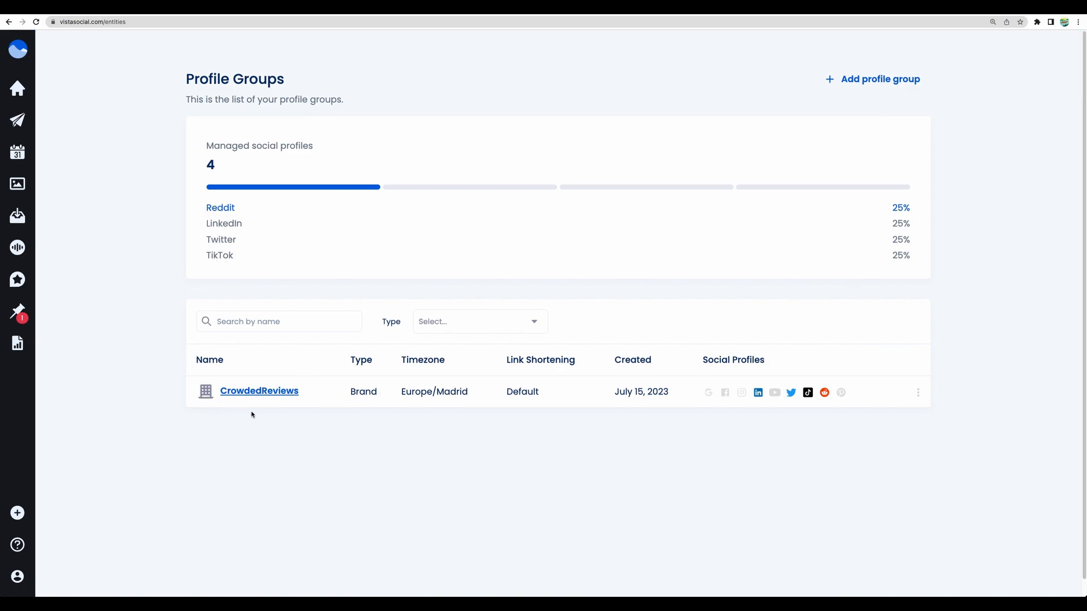
Step: Open the CrowdedReviews profile group for editing and examine its type, country, timezone and link shortening settings
left_click(918, 392)
left_click(894, 418)
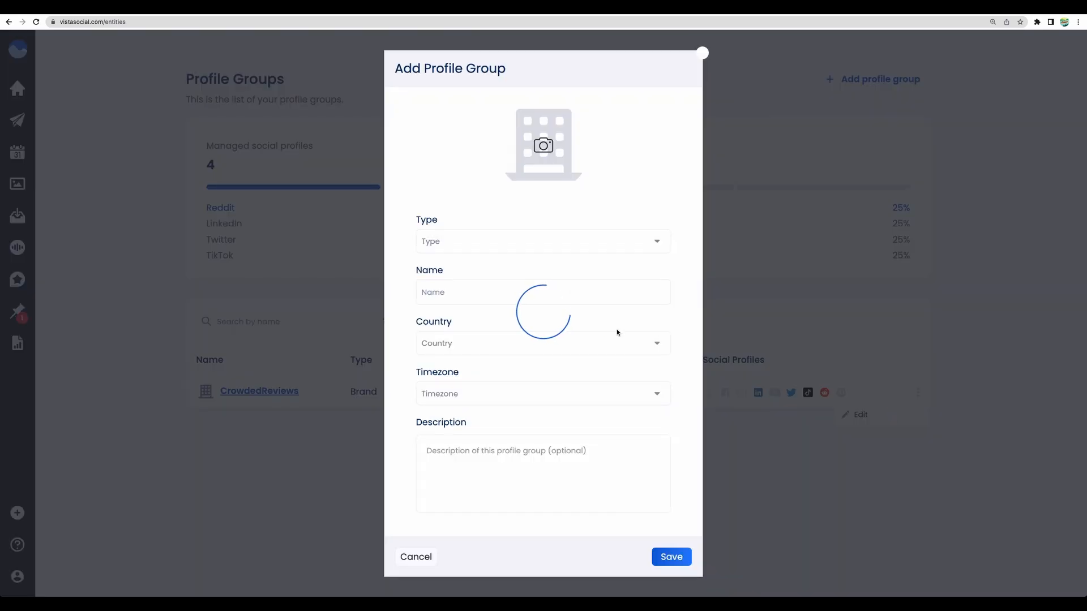
scroll(583, 324, "down", 3)
scroll(583, 326, "up", 2)
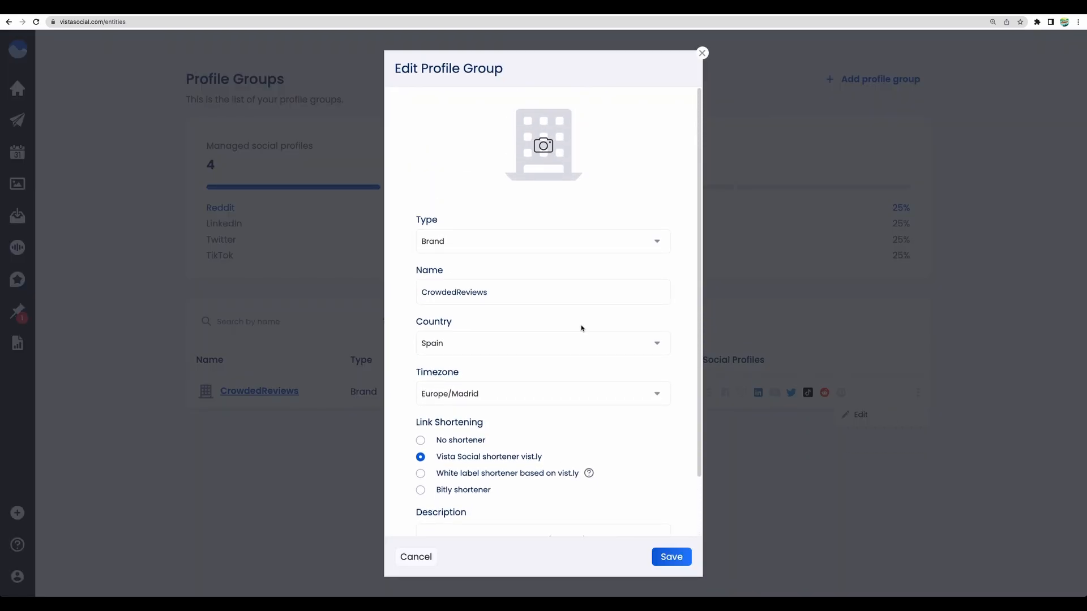
scroll(574, 335, "down", 2)
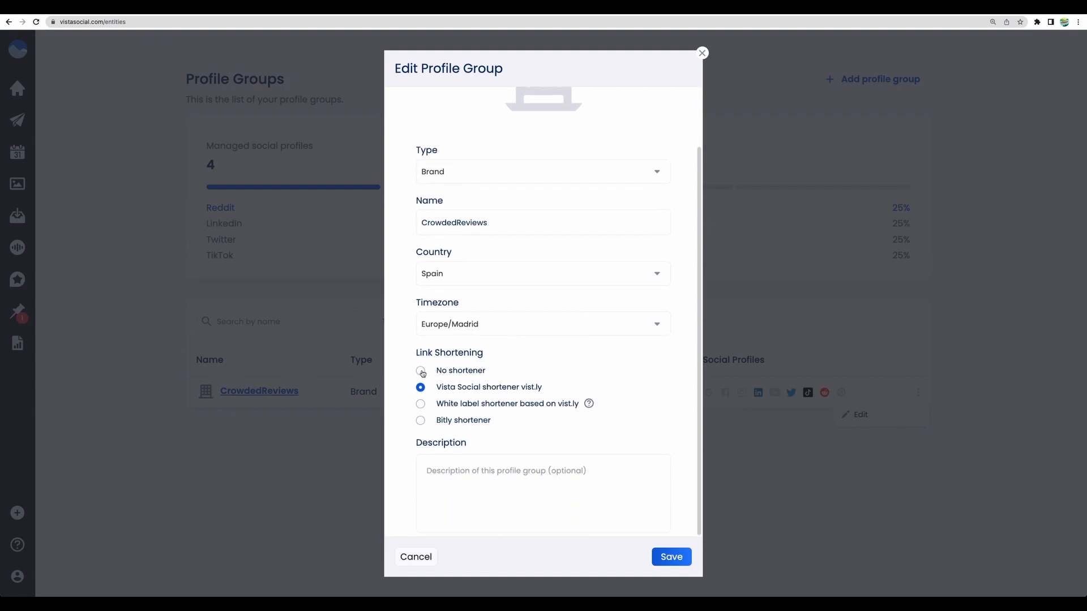
Step: Compare the profile group's link shortening options: no shortener, Vista Social shortener, white label shortener with its help note, and Bitly shortener
left_click(420, 371)
left_click(421, 388)
left_click(469, 373)
left_click(468, 390)
left_click(481, 405)
mouse_move(591, 406)
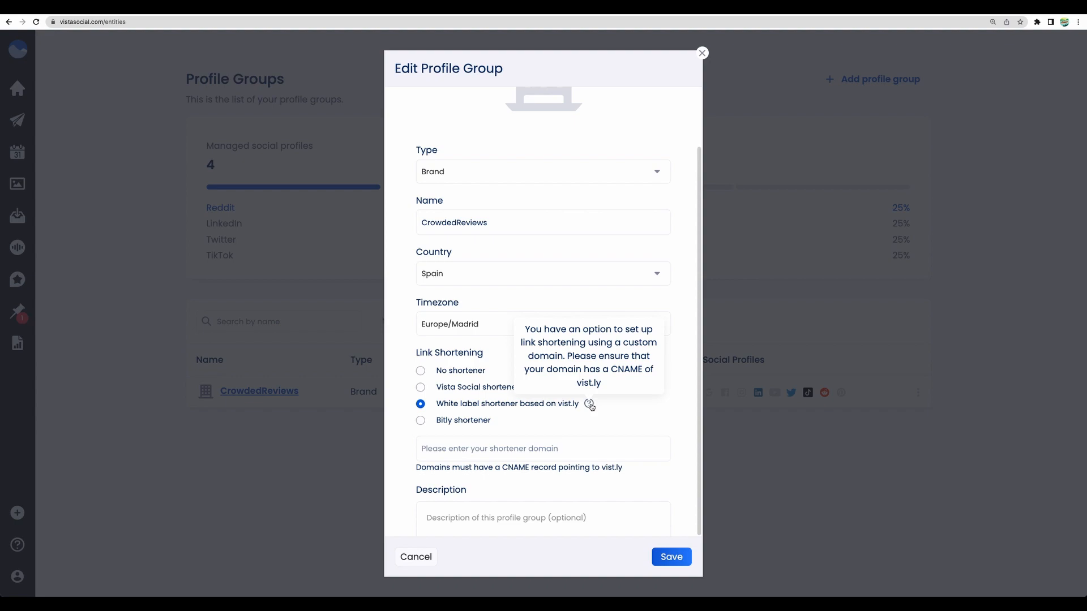
left_click(481, 422)
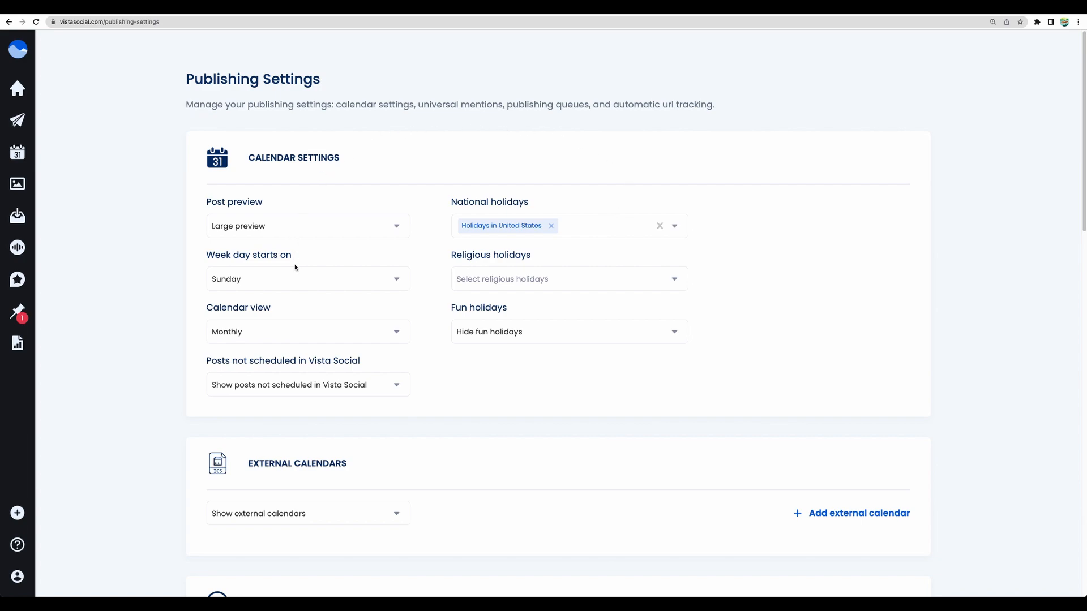
Step: Examine the calendar, external calendar, universal mentions and publishing queue sections of the publishing settings
scroll(583, 396, "down", 3)
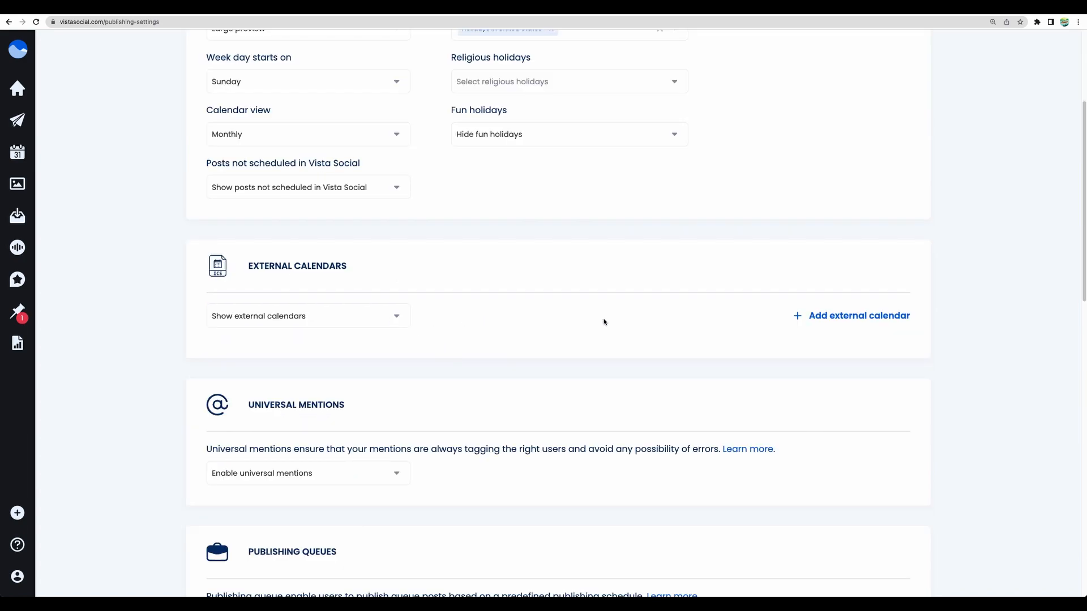
scroll(514, 338, "down", 1)
scroll(499, 255, "down", 3)
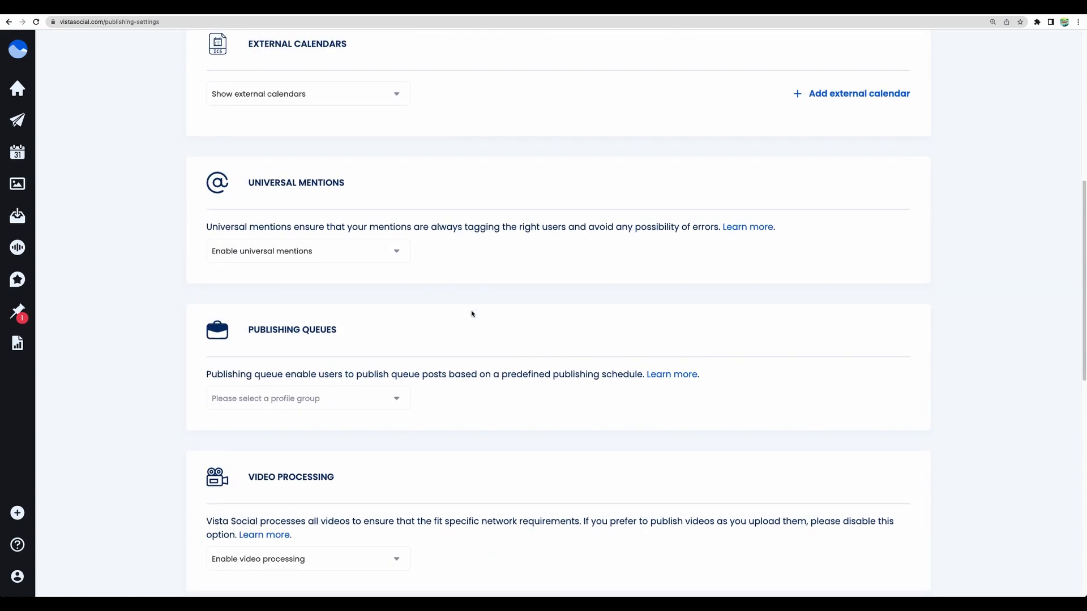
scroll(472, 313, "down", 1)
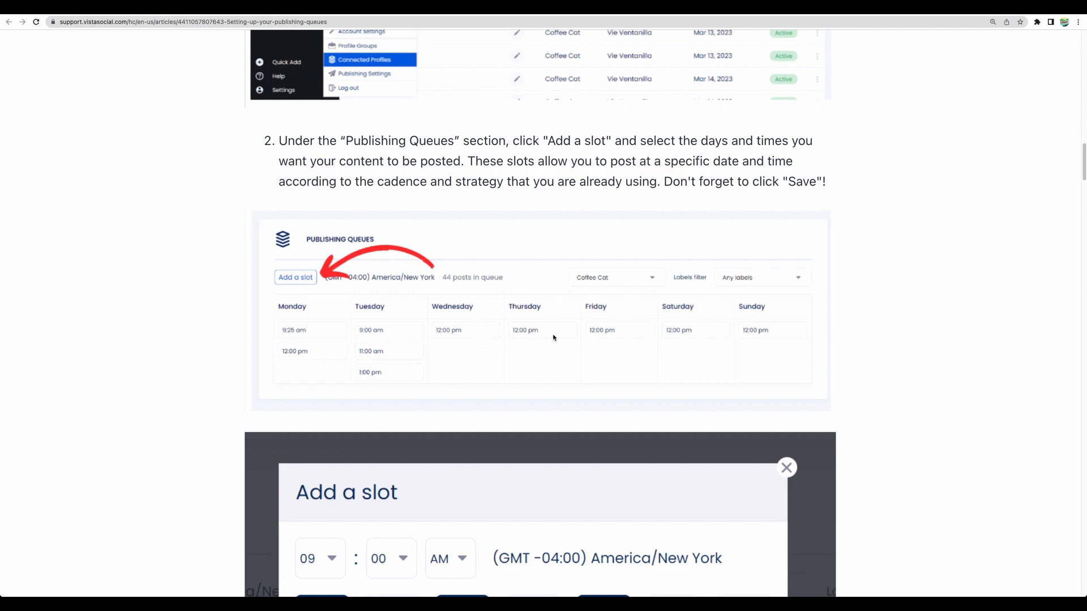
Step: View the video processing choices without changing them and read the URL tracking and link shortening sections
left_click(372, 286)
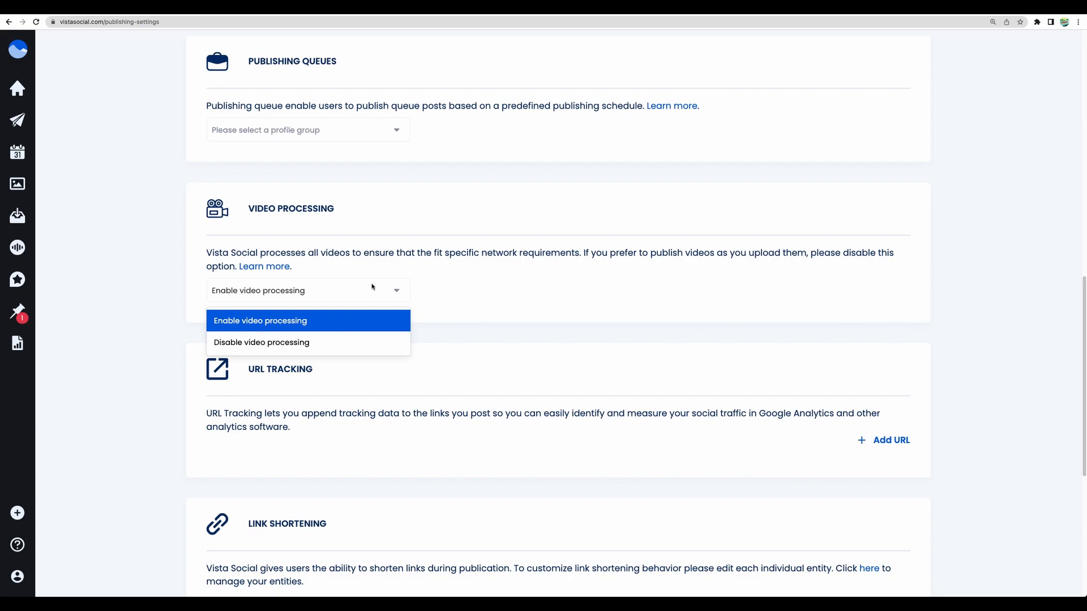
left_click(472, 254)
left_click_drag(441, 413, 587, 415)
left_click(587, 414)
left_click_drag(411, 414, 506, 414)
left_click(508, 415)
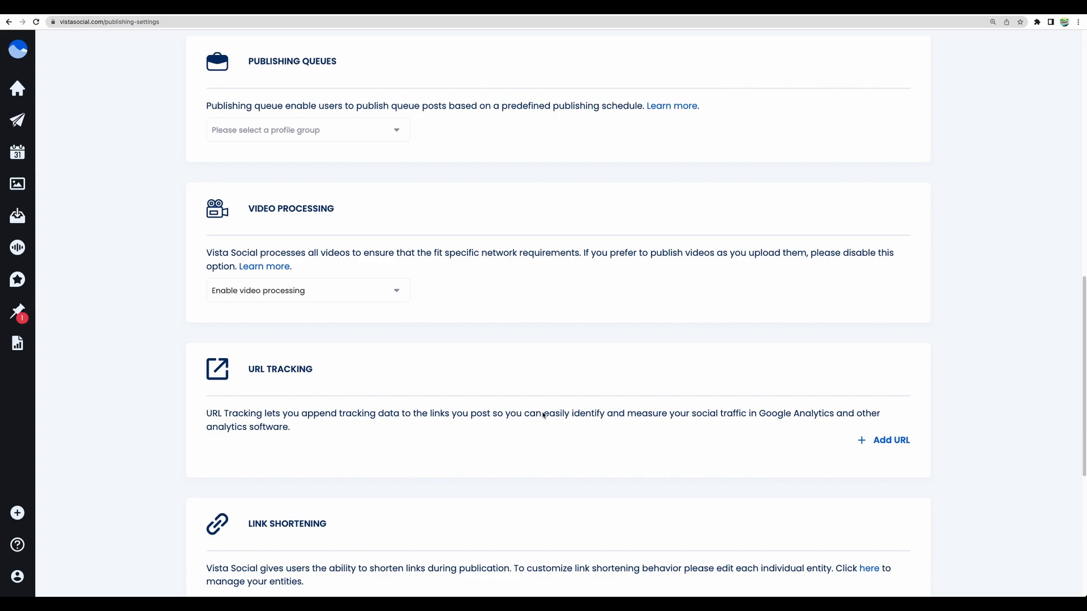
scroll(540, 412, "down", 4)
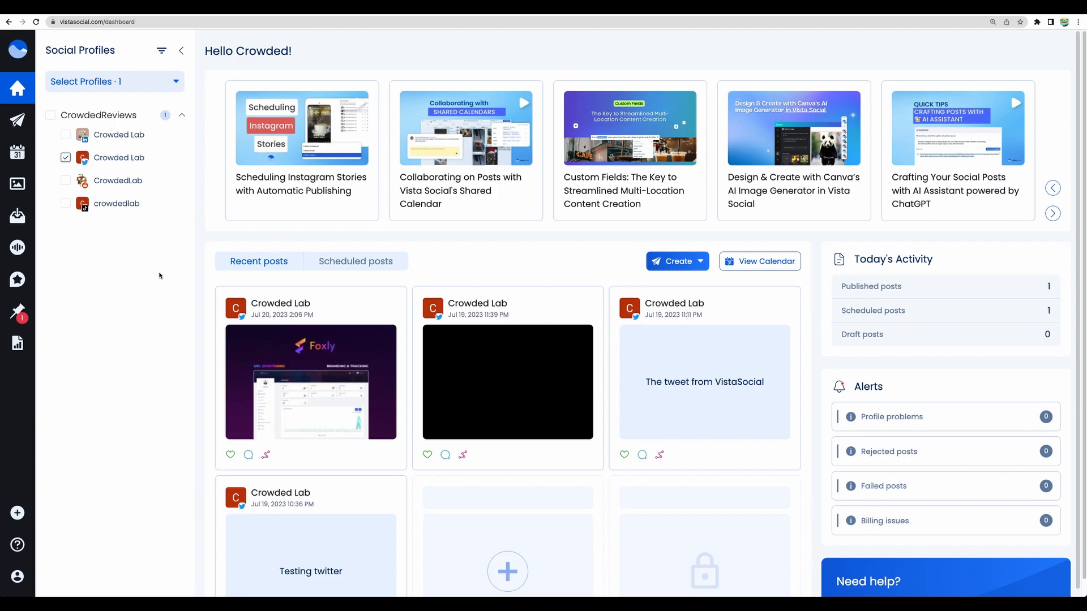
Step: Open the composer for a new post, view its publishing options and close it without creating a post
mouse_move(31, 121)
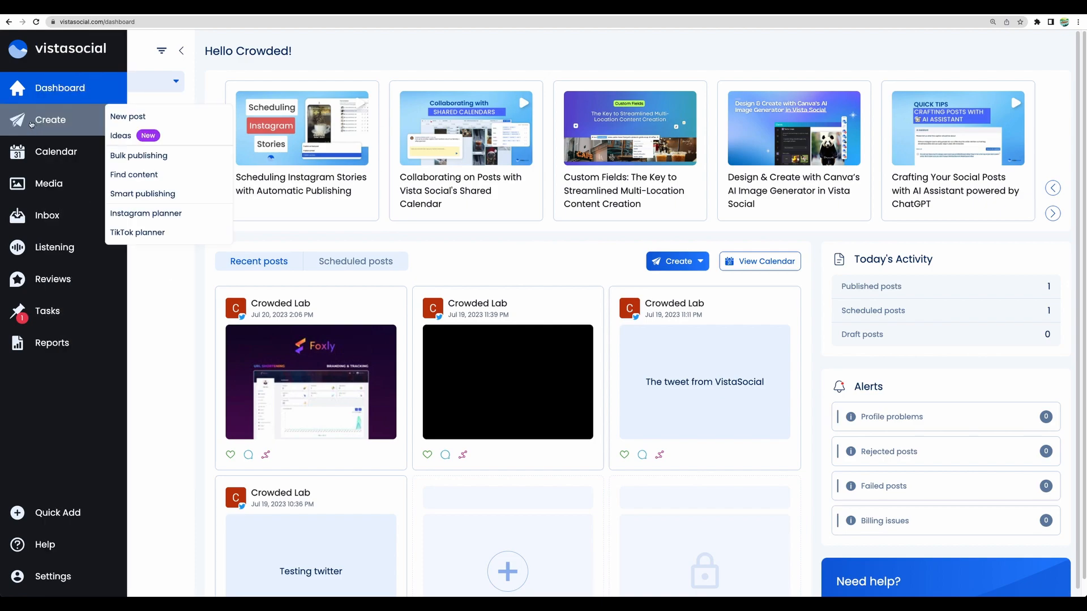
left_click(145, 119)
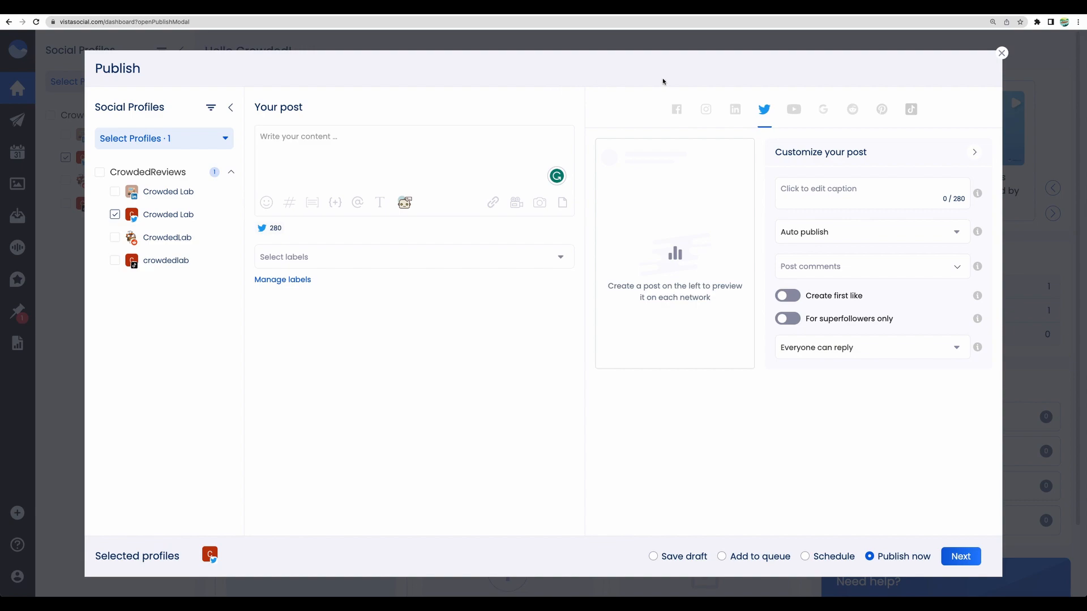
left_click(1001, 52)
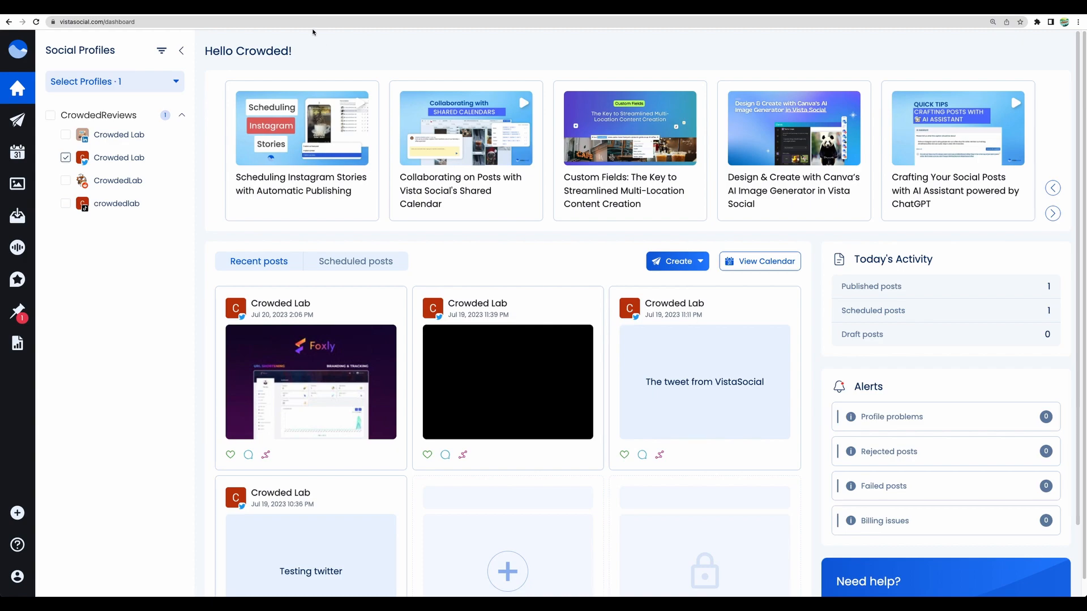
Step: Switch to the Vista Social deal page on AppSumo to compare the license tiers
left_click(301, 8)
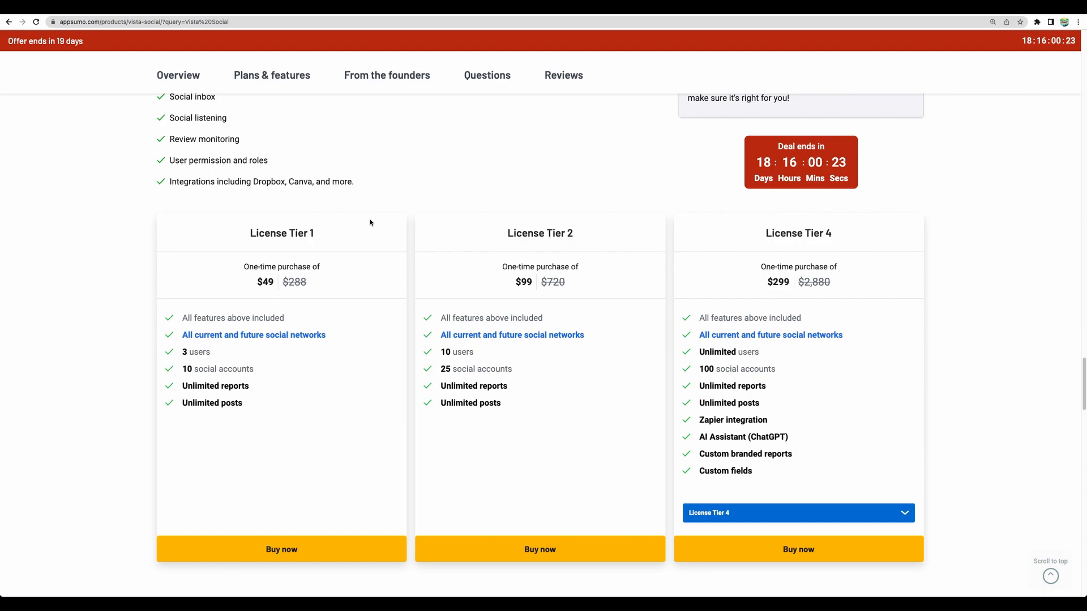